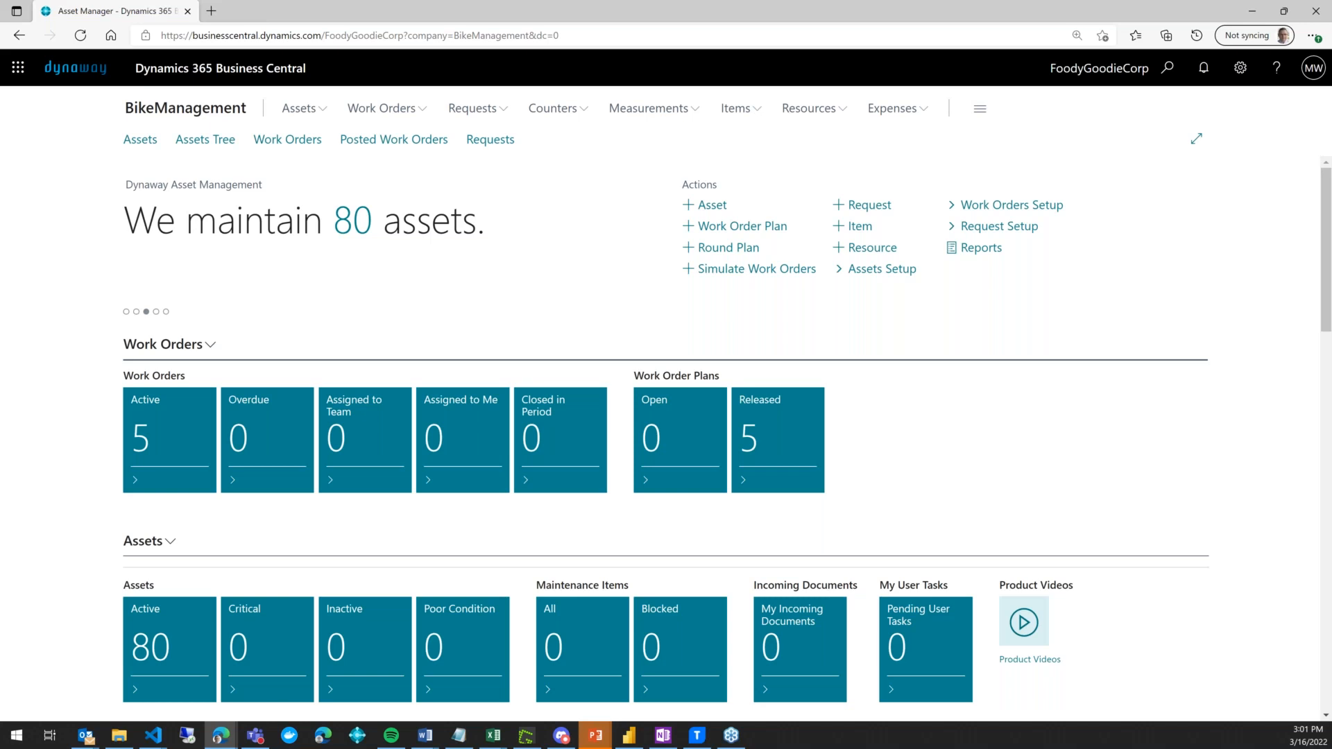
- Open the Expenses group from the BikeManagement role centre's navigation bar
click(904, 109)
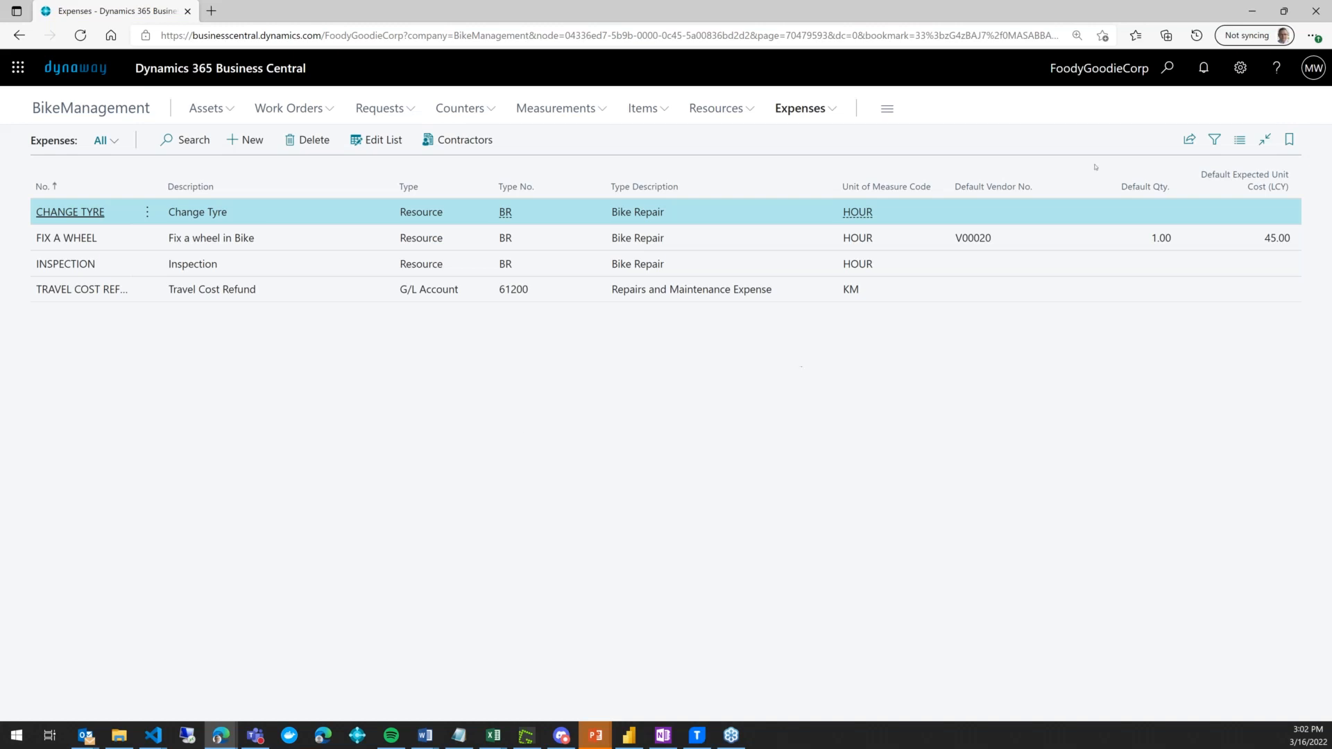
- From the Expenses list of four expense codes, bring up Tell Me search
click(1168, 67)
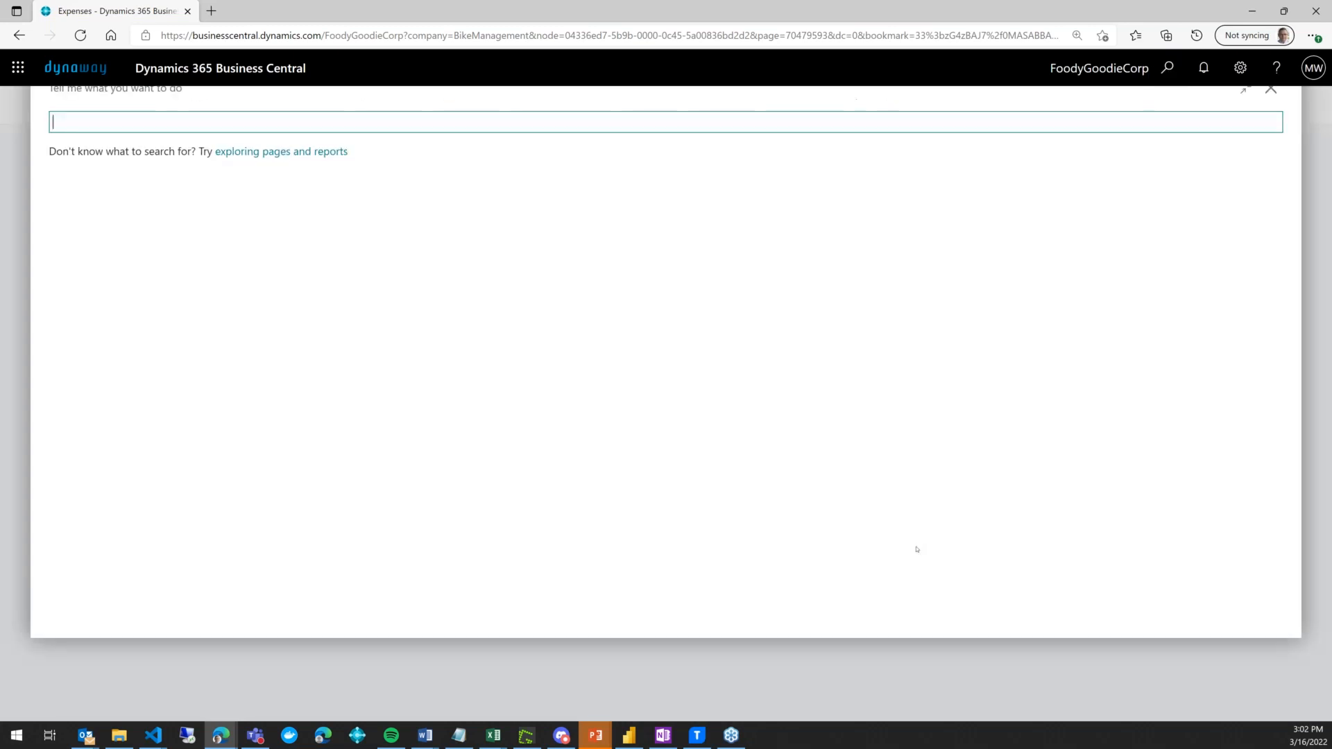
- Search 'vendors', confirm V00010 Bike Fixing Company is a Maintenance vendor, and return to Expenses
text(v)
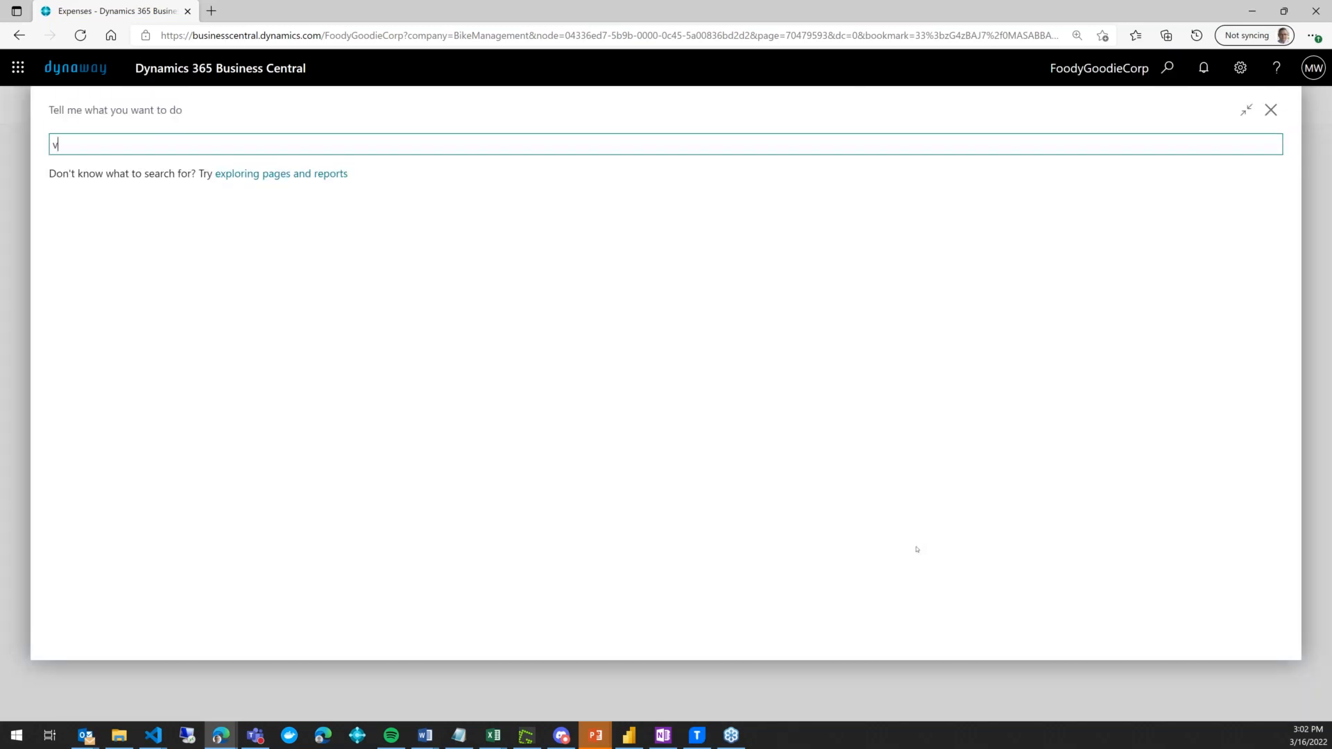
text(endord)
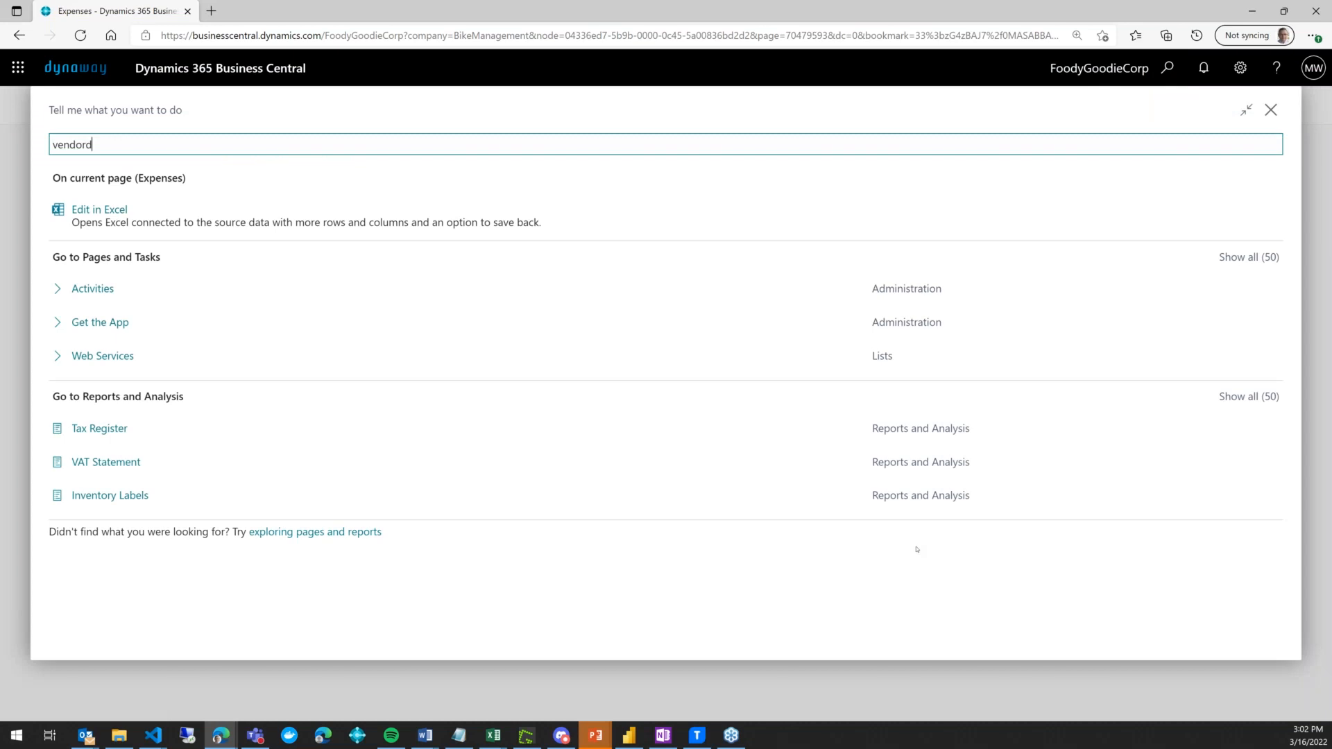
key(BackSpace)
text(s)
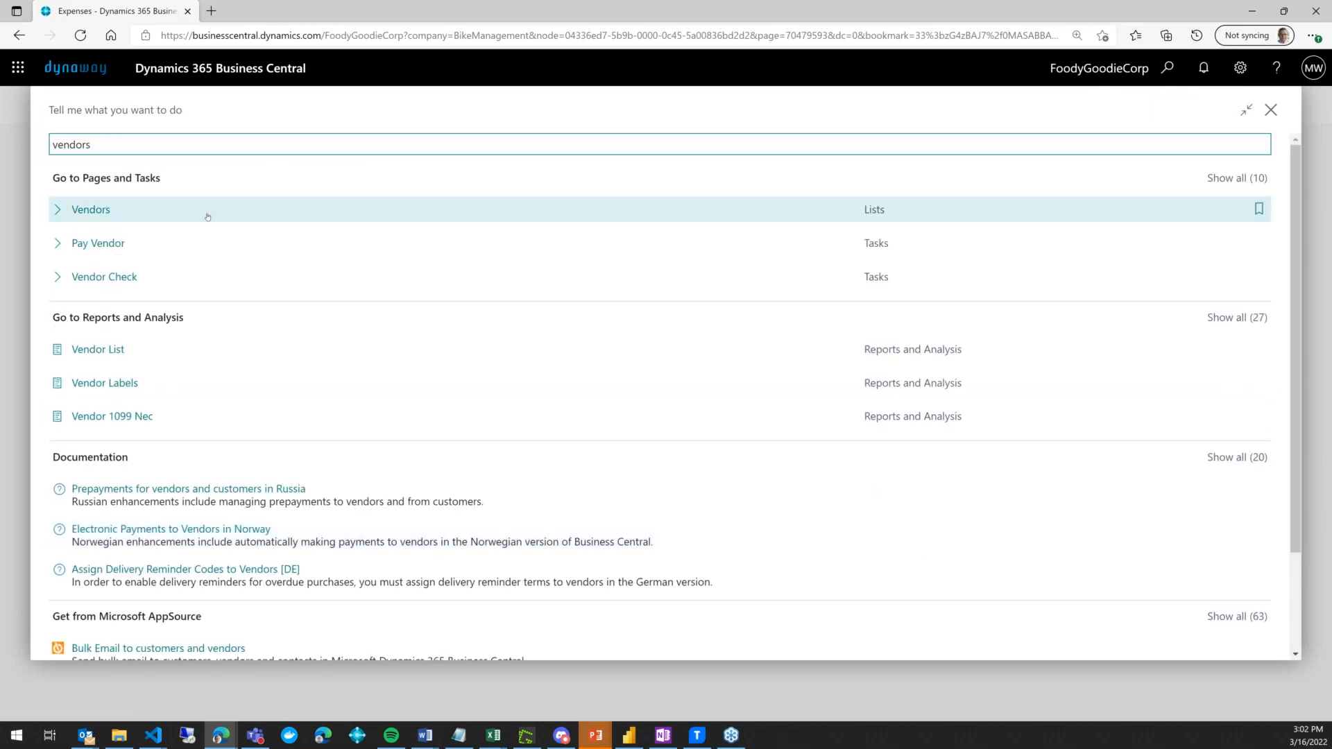
click(207, 216)
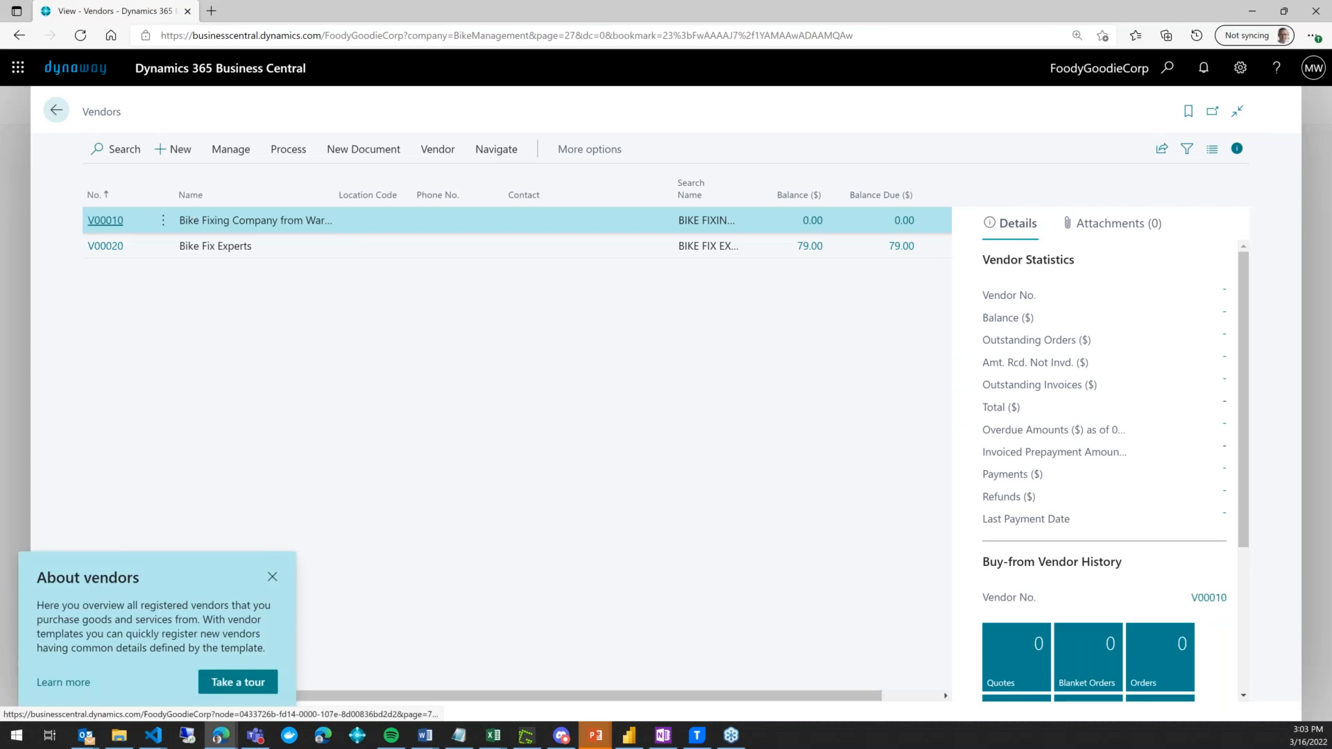
click(106, 220)
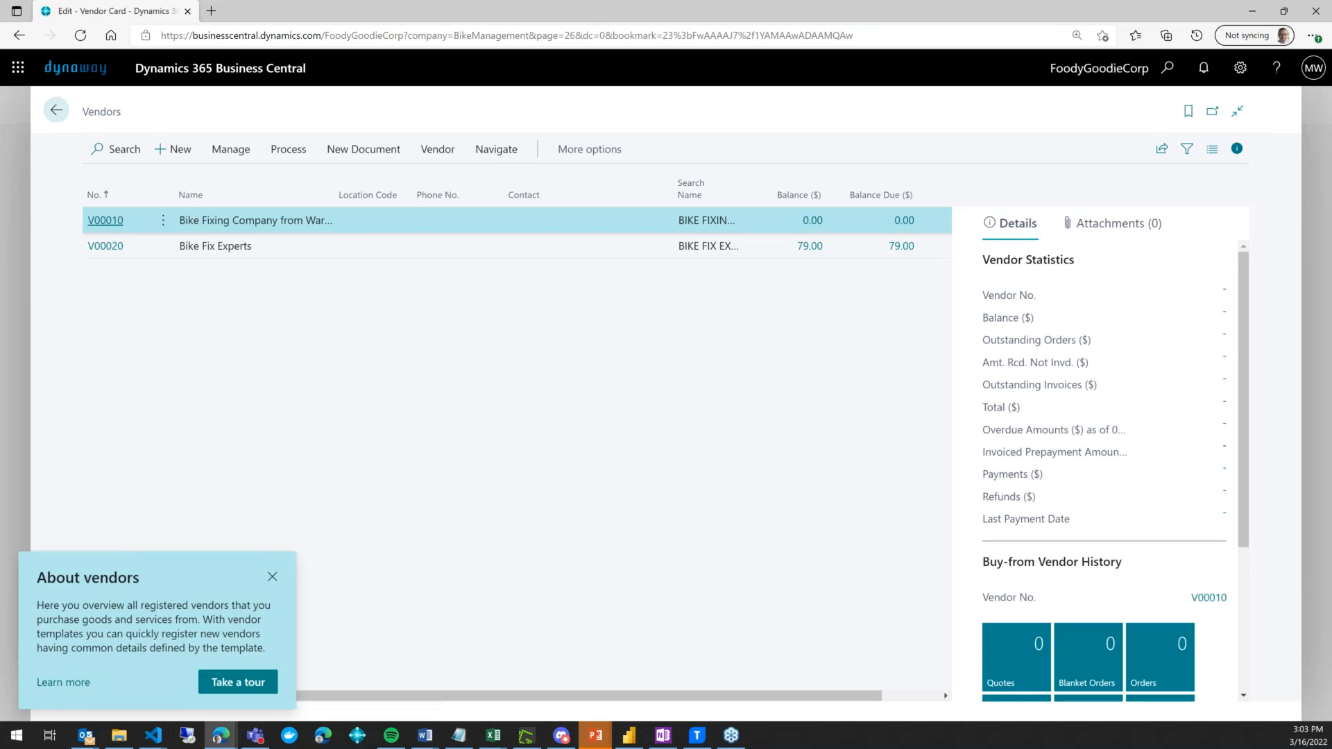
scroll(276, 486, down, 3)
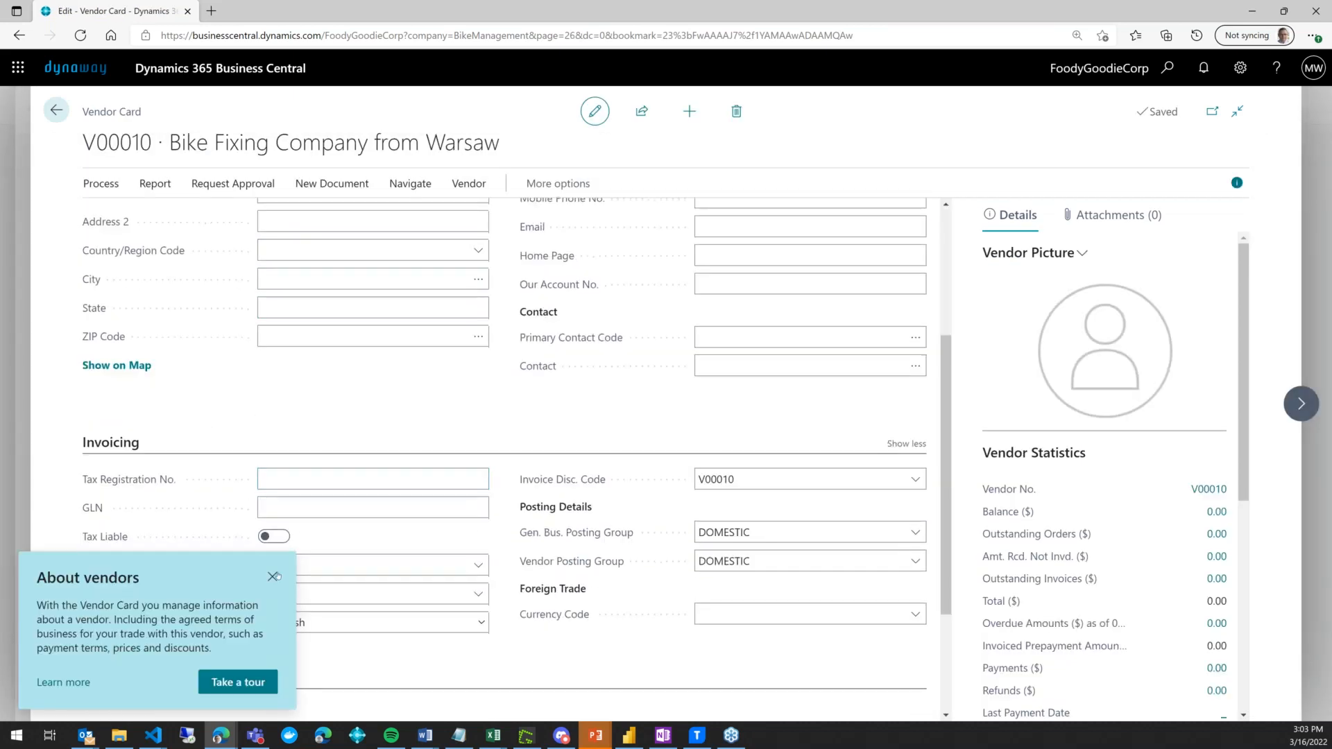
click(273, 576)
scroll(402, 528, down, 5)
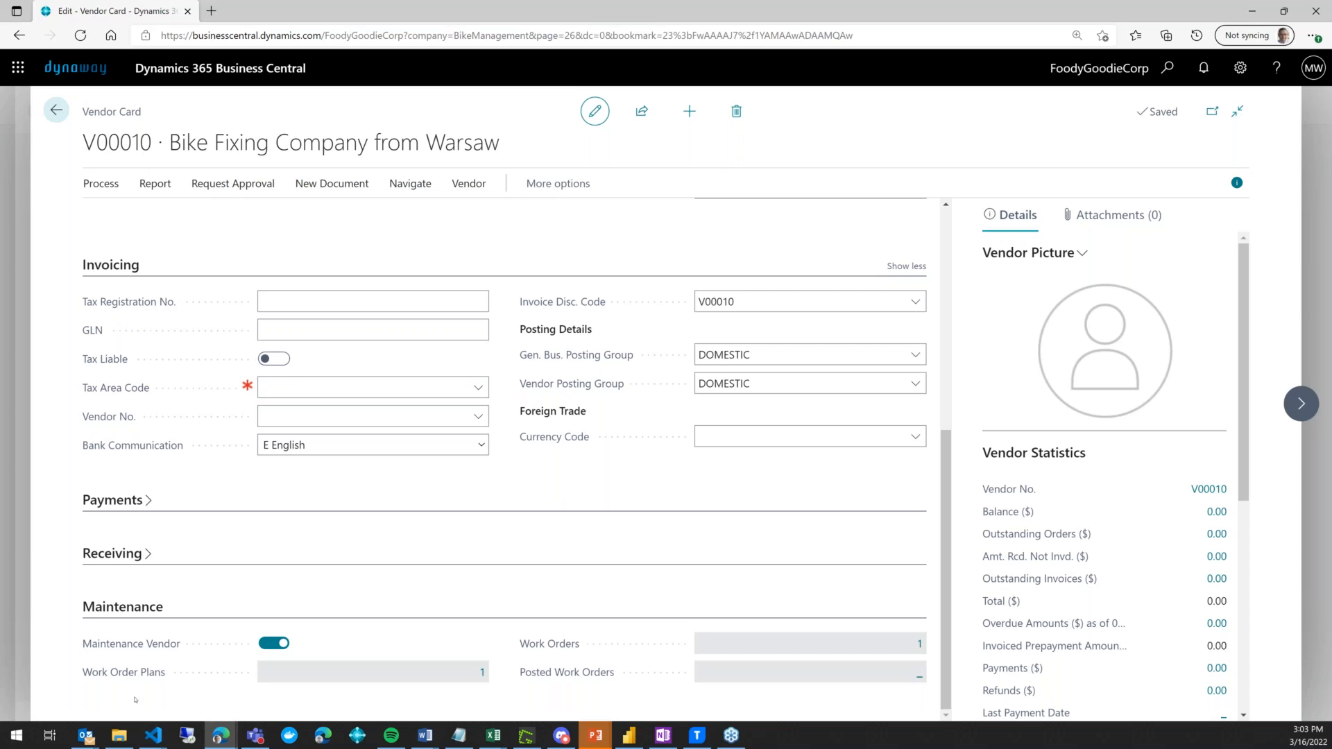
click(63, 122)
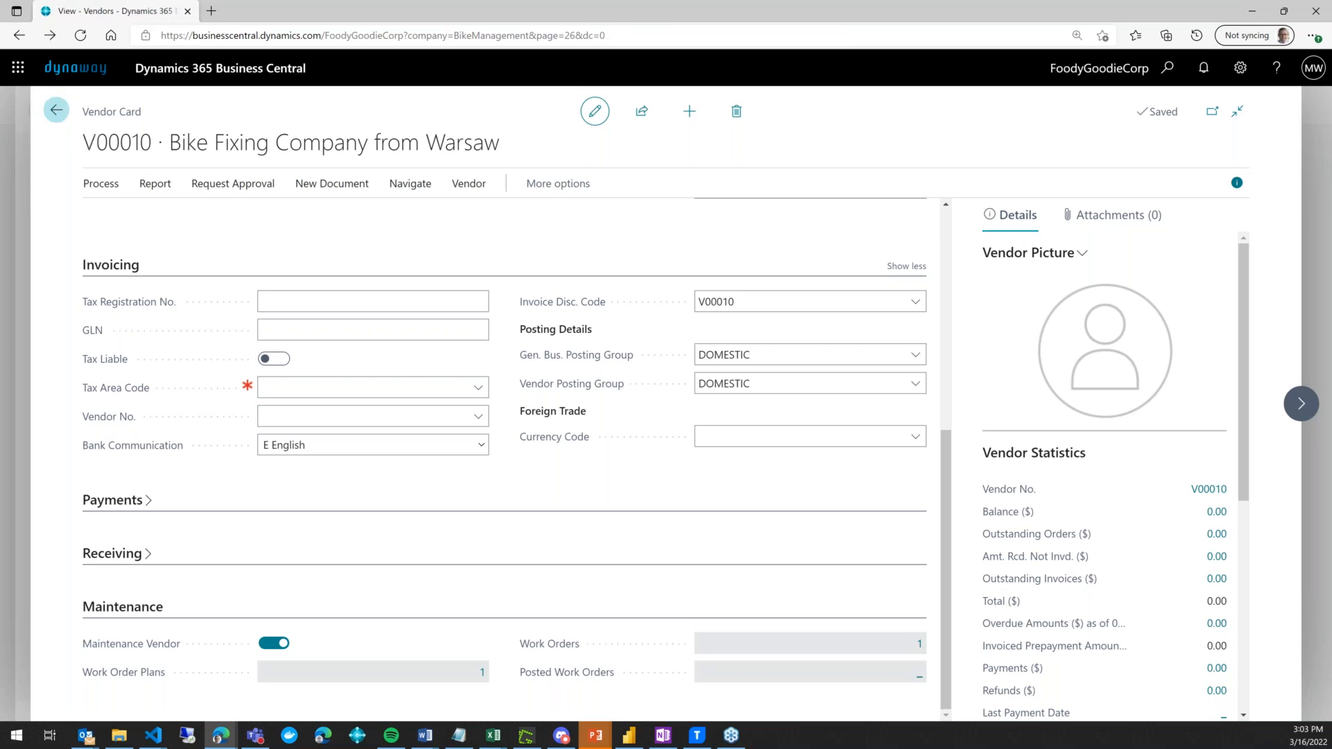
click(55, 110)
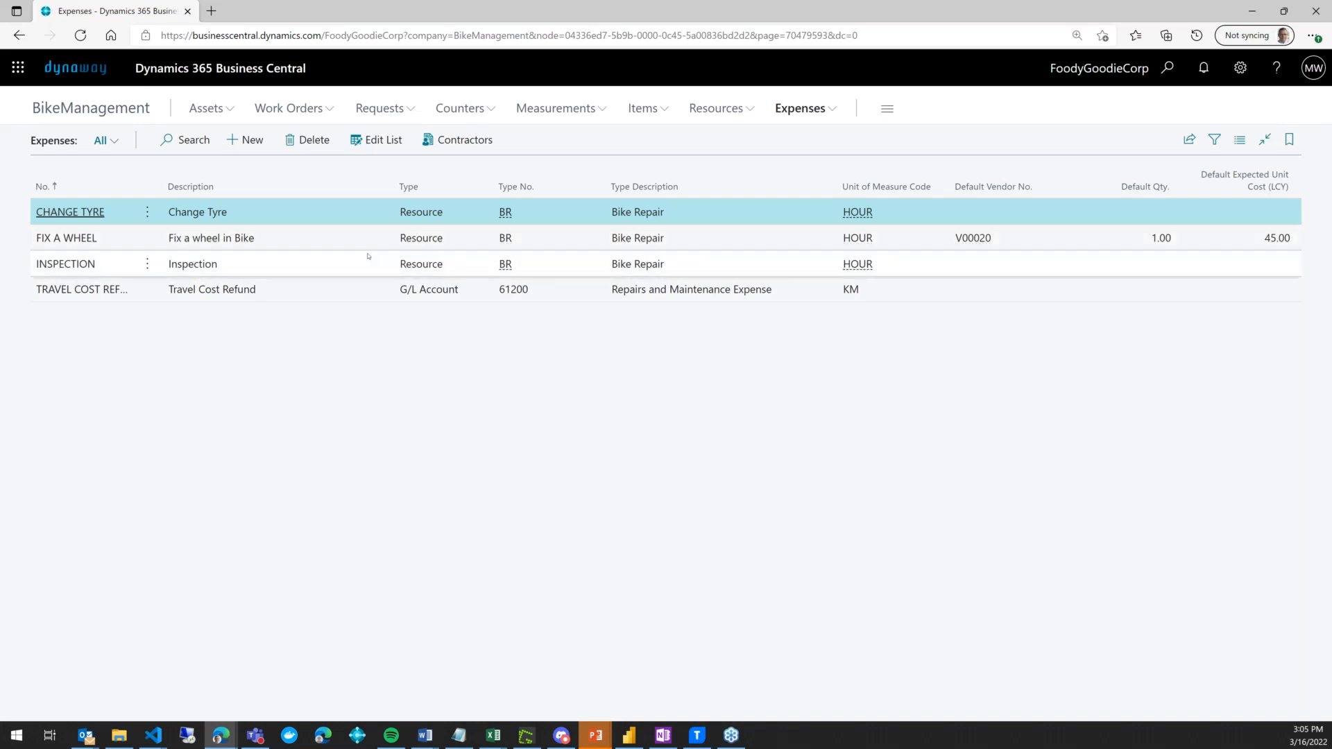
- Review the contractors and unit costs for the CHANGE TYRE and FIX A WHEEL expenses
click(466, 143)
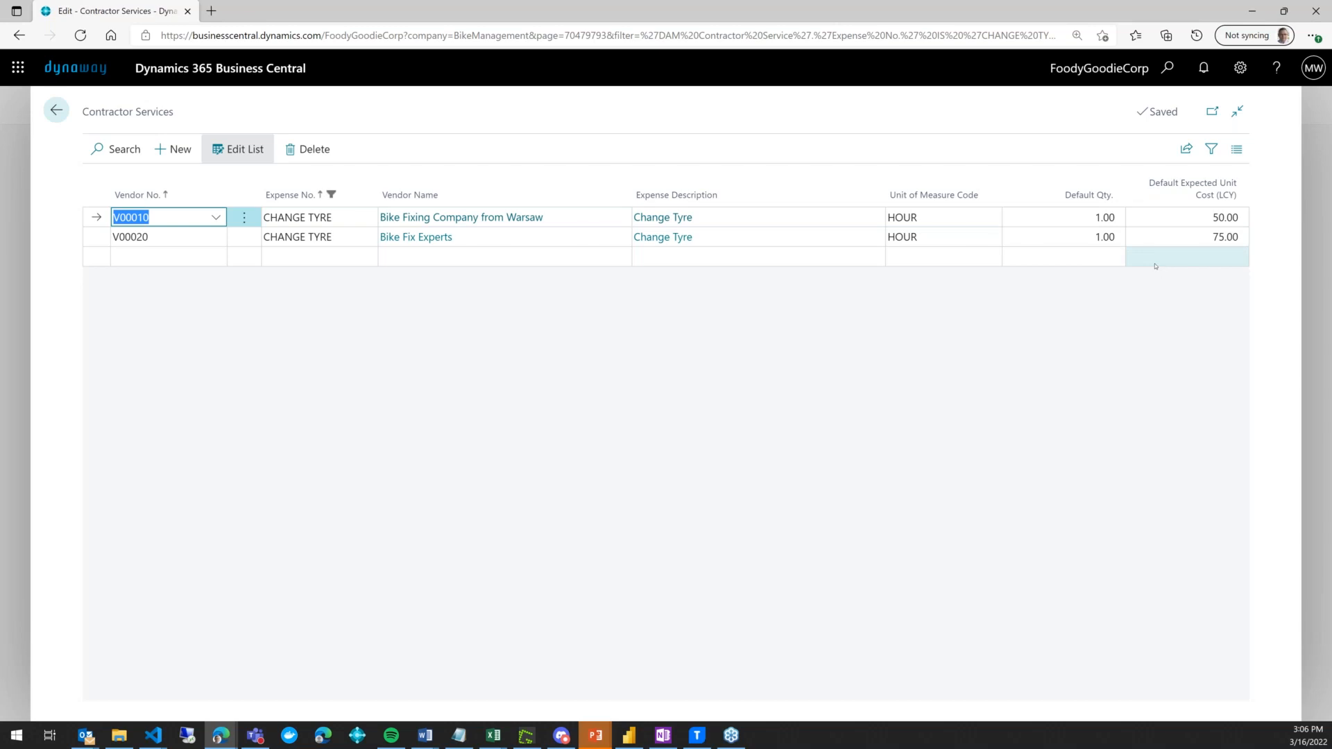
click(56, 110)
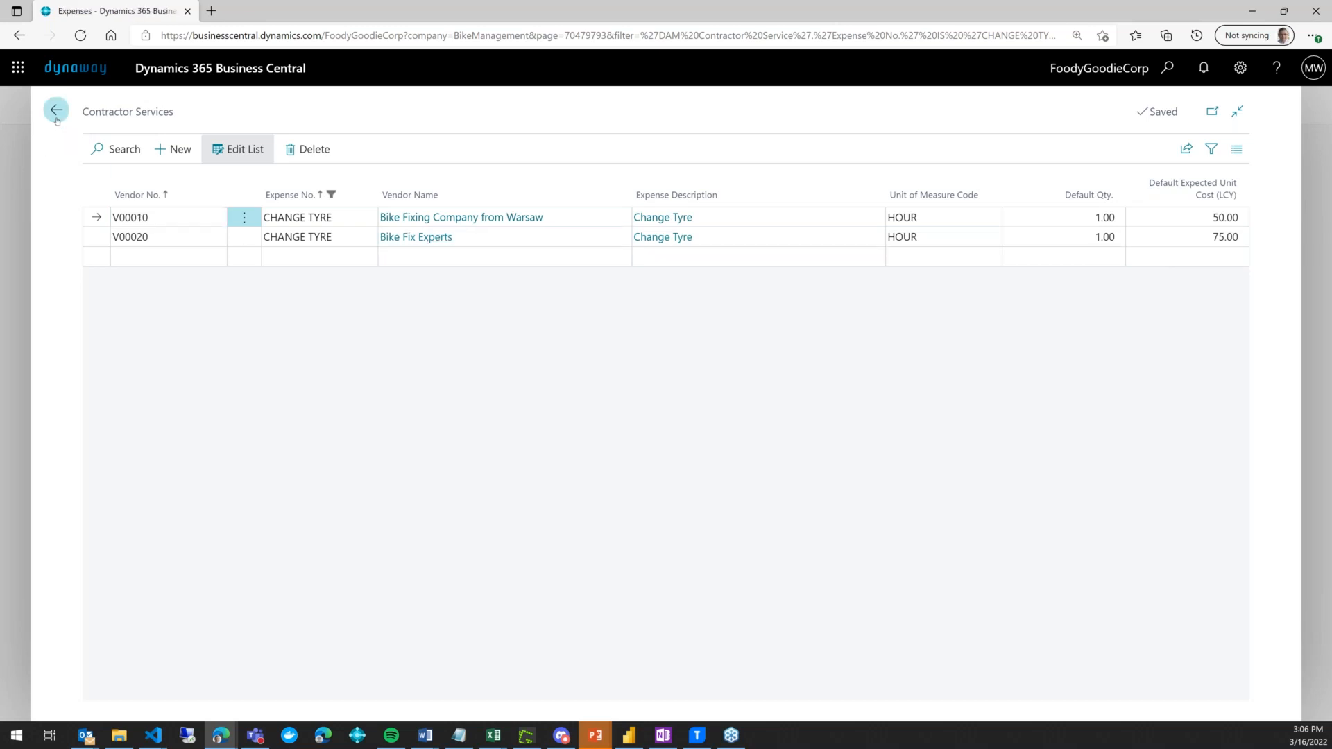
click(293, 238)
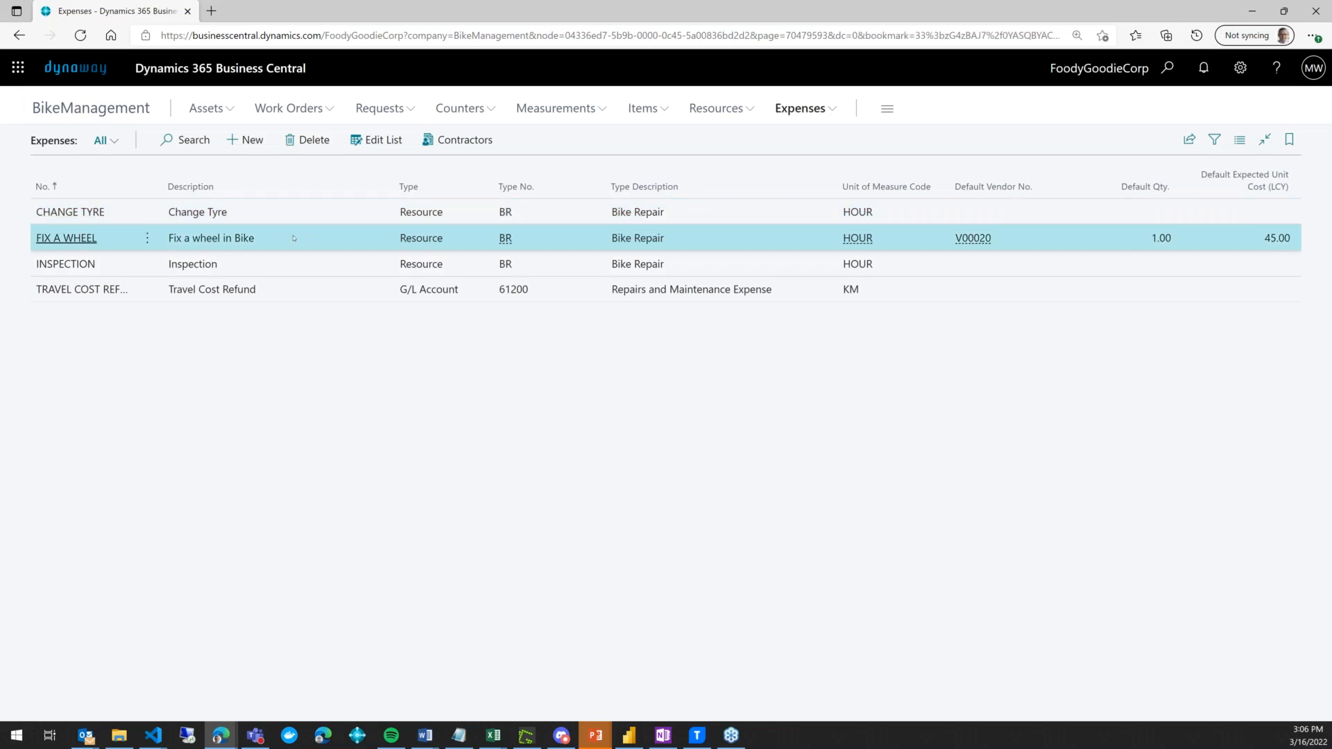
click(453, 139)
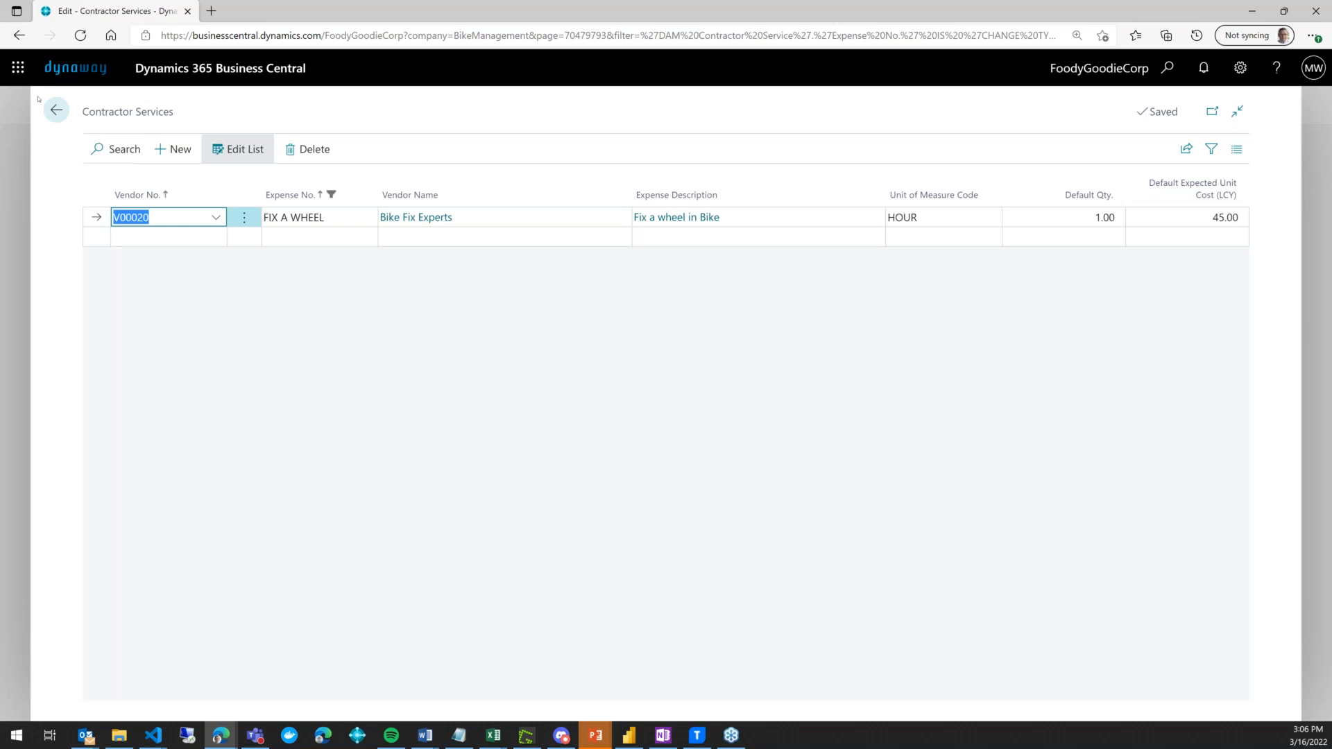
click(56, 110)
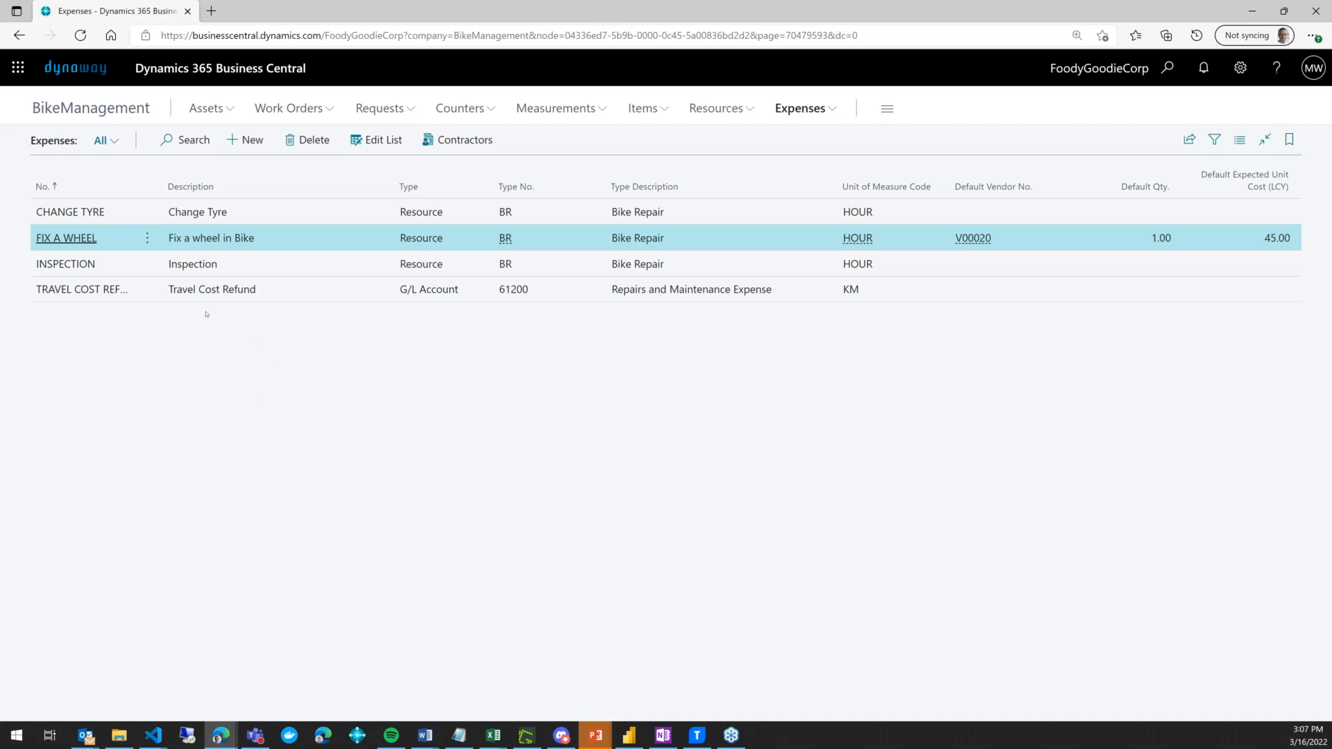
click(270, 110)
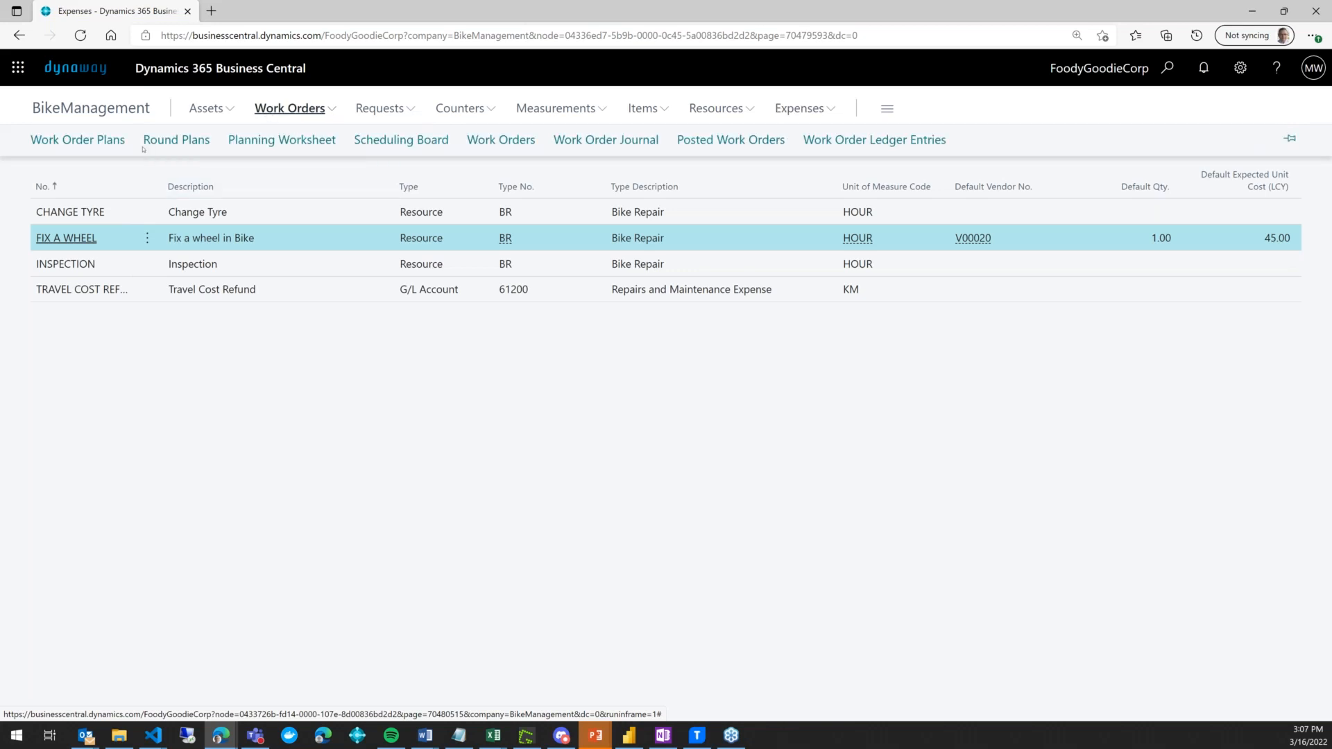
- Find asset A00060, Bike 16, under BIKES-OPERATING in the Assets Tree
click(523, 141)
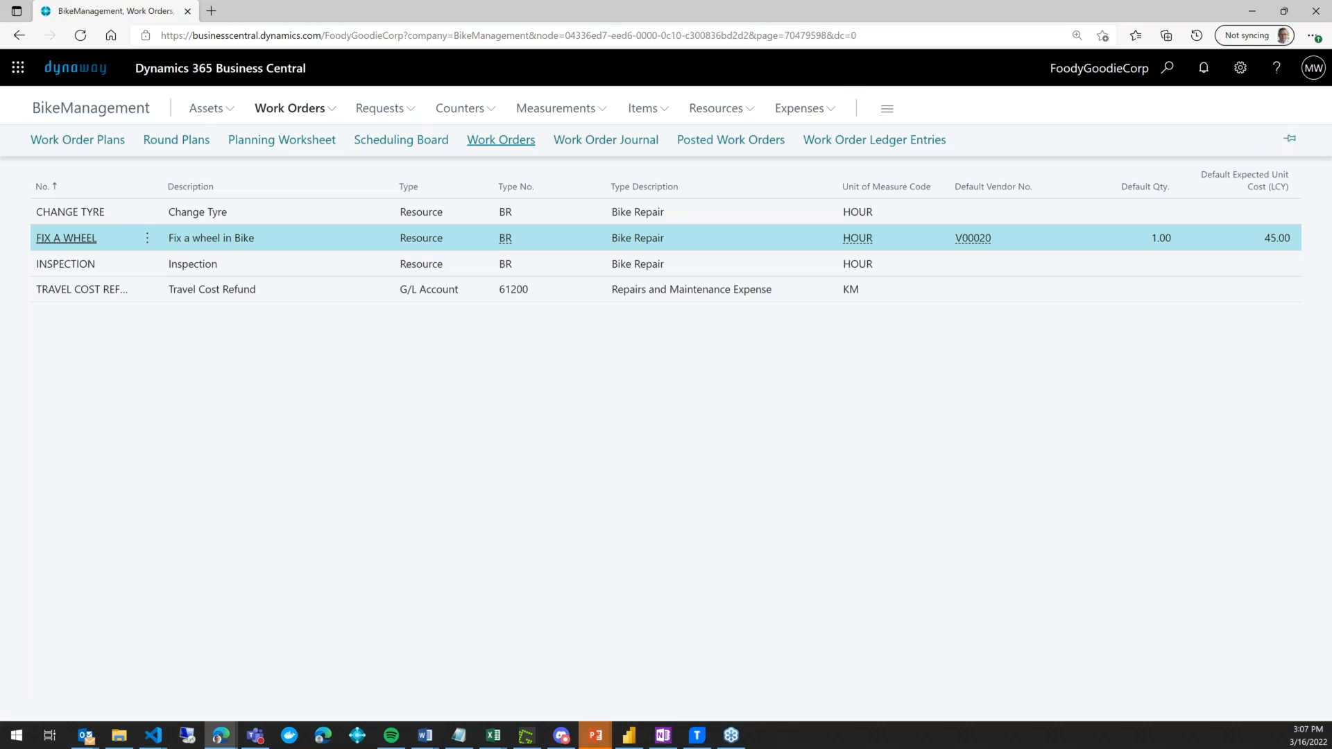
click(206, 108)
click(128, 140)
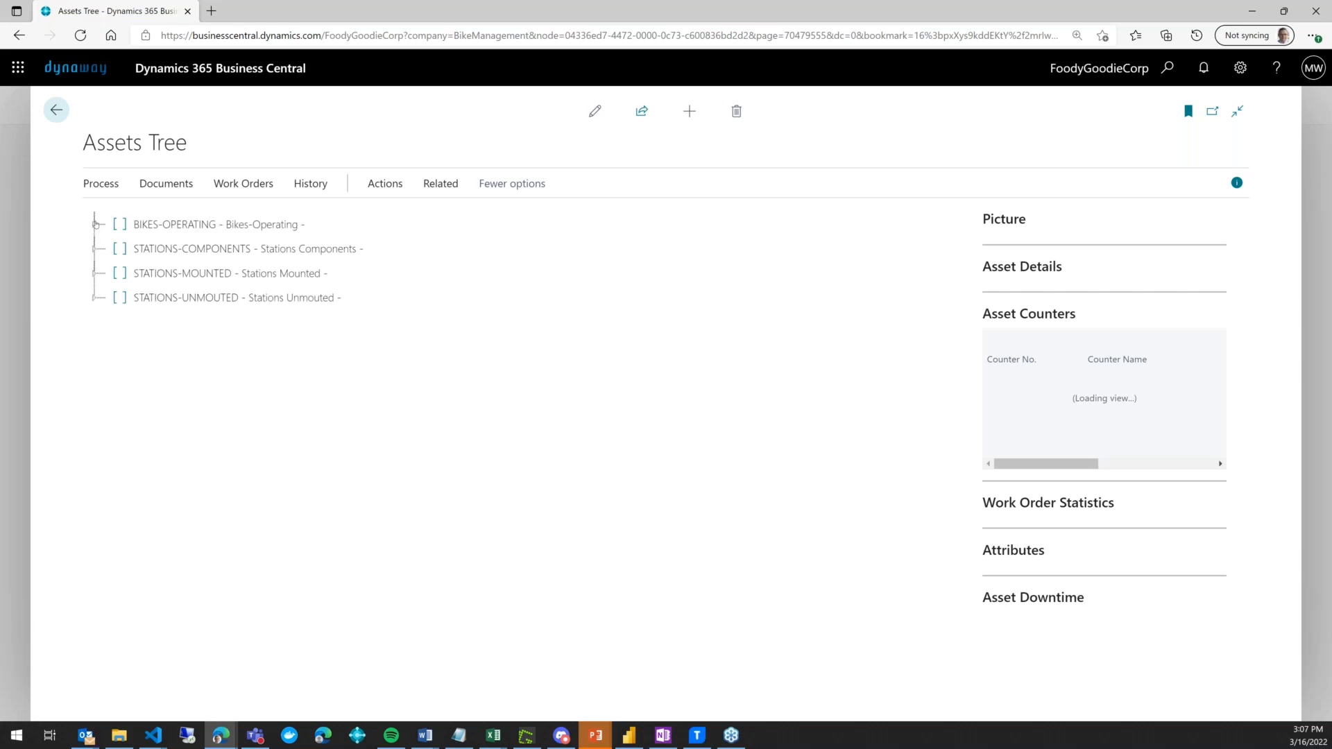
click(100, 229)
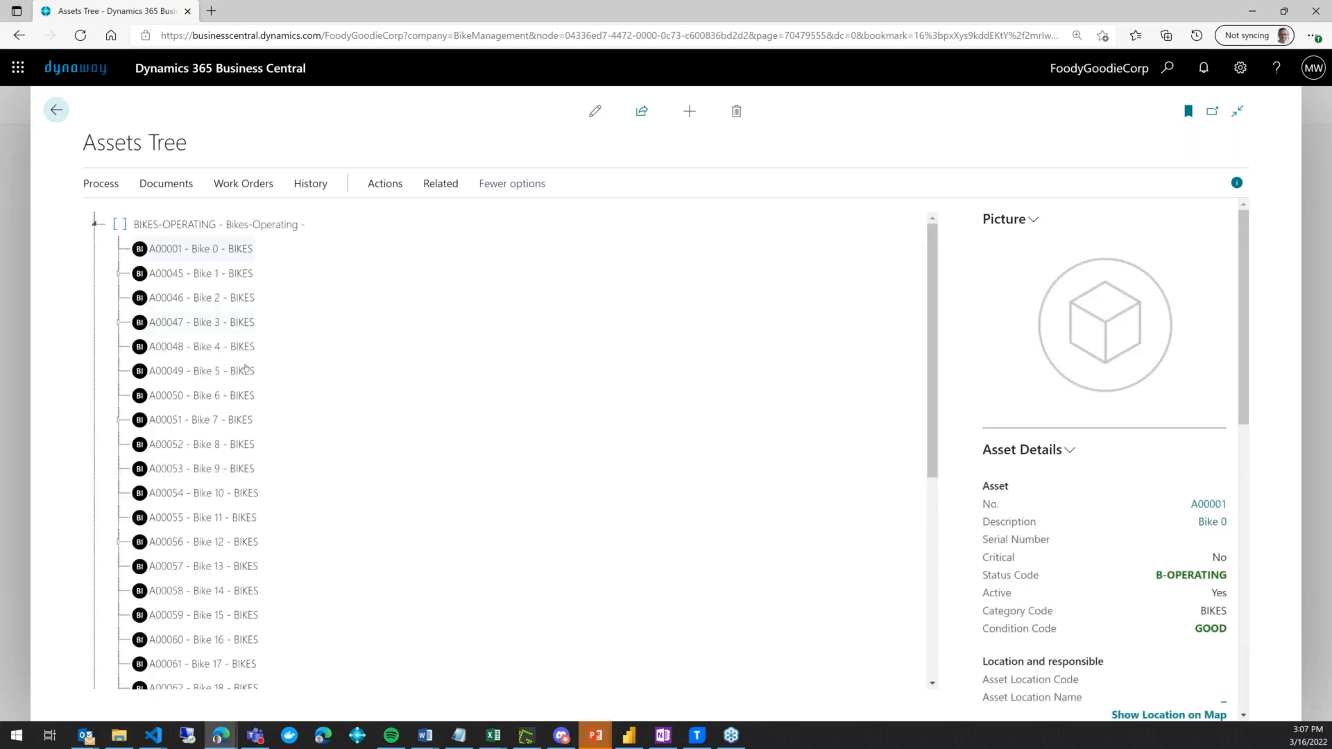
scroll(222, 356, down, 4)
click(223, 356)
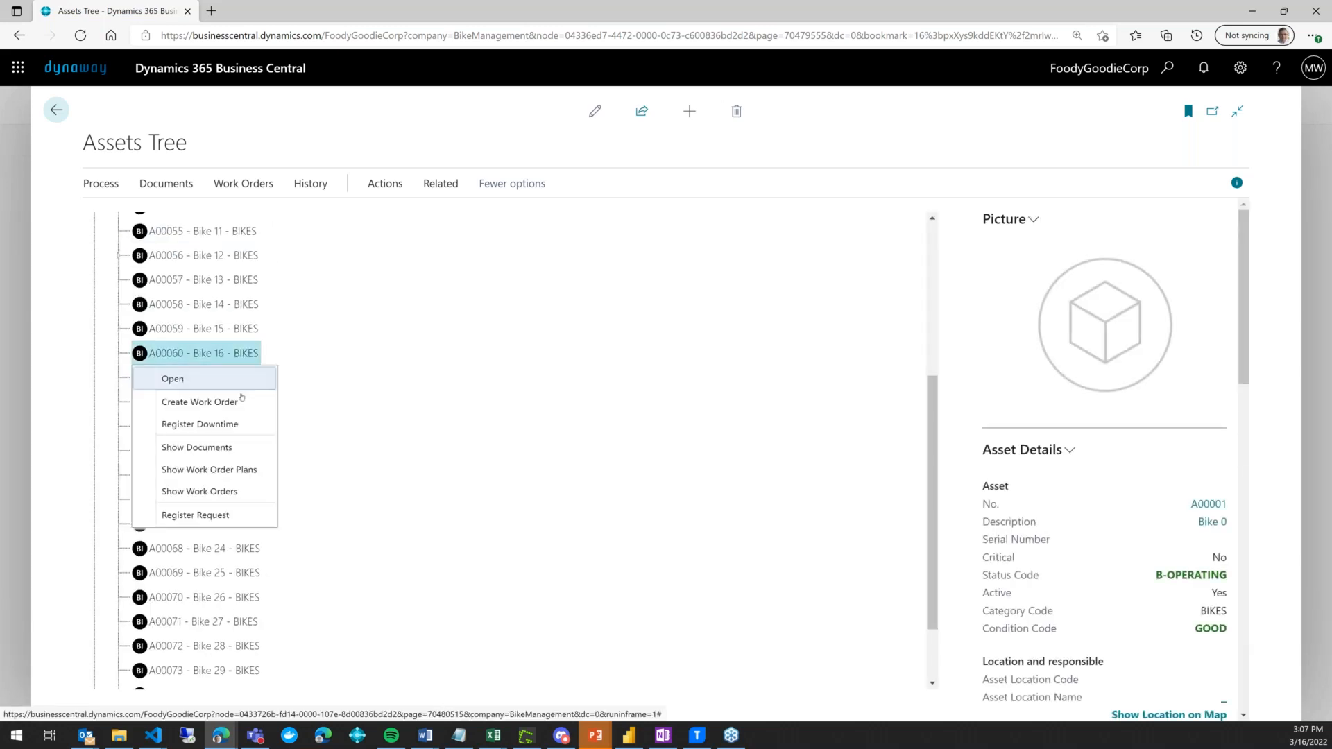
- Create a one-off work order 'Fix the tyre' for Bike 16, category B-FIX, MEDIUM priority
click(390, 414)
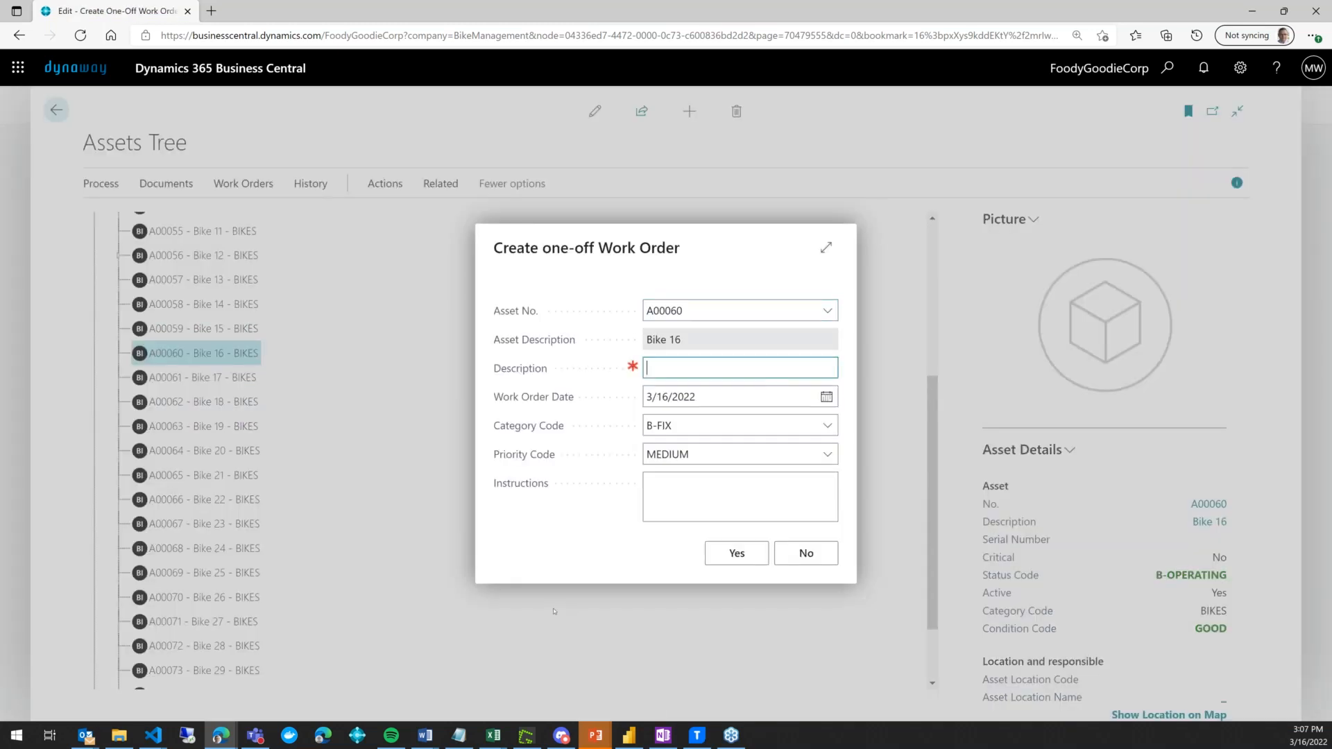
text(Fix the tyre)
key(Tab)
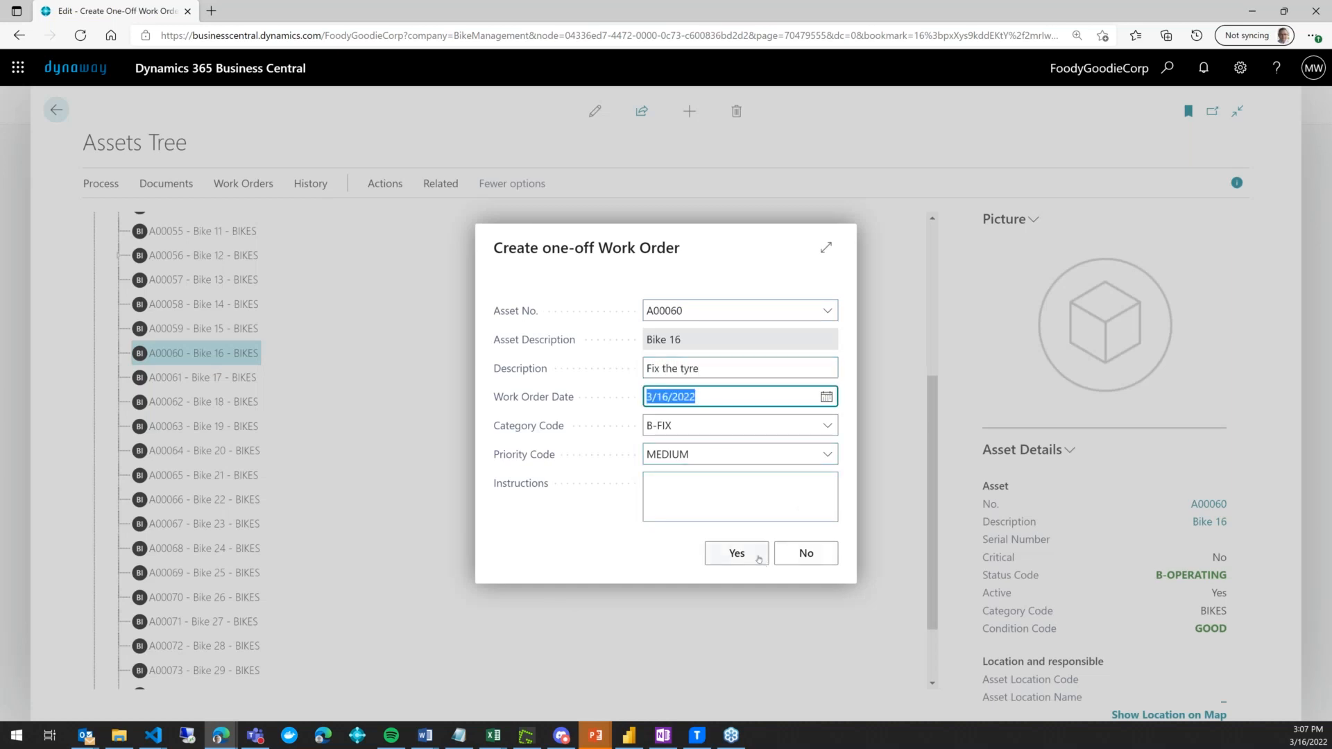
click(718, 555)
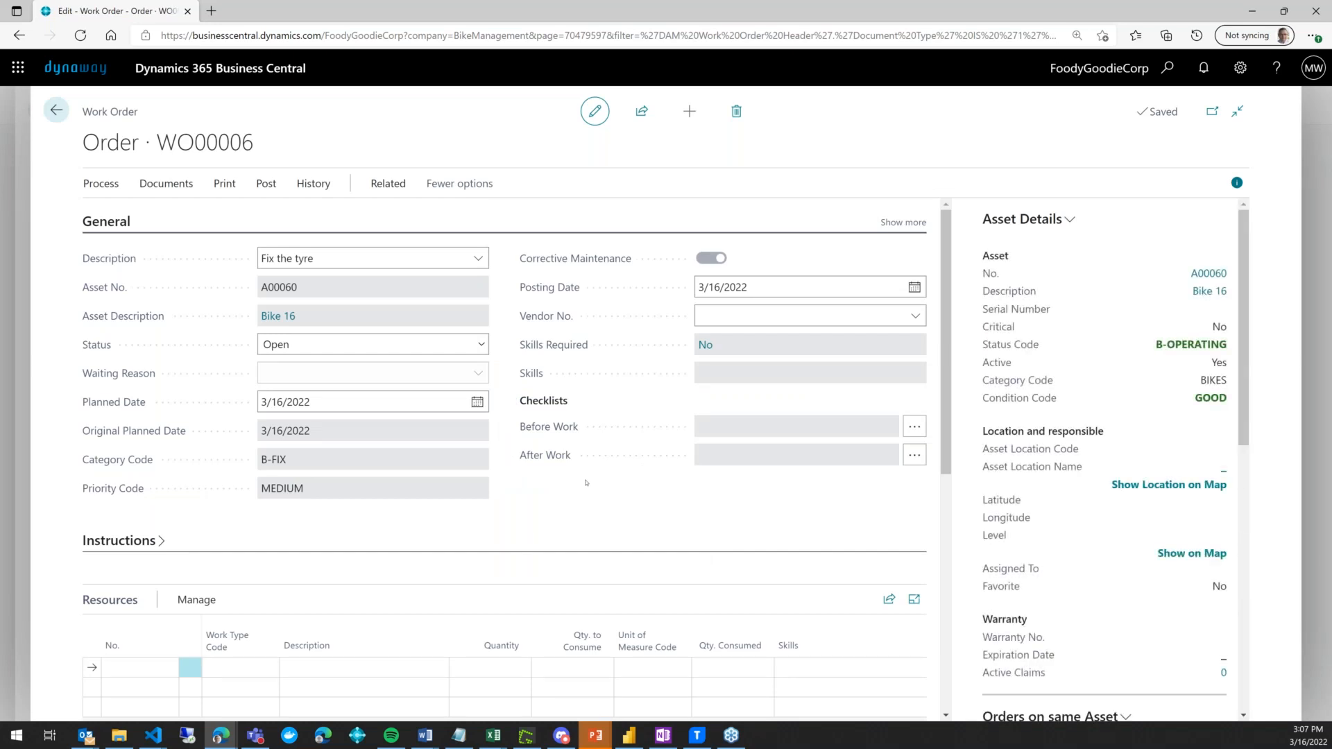
- Show the Vendor No. lookup on WO00006, listing vendors V00010 and V00020
scroll(586, 483, down, 1)
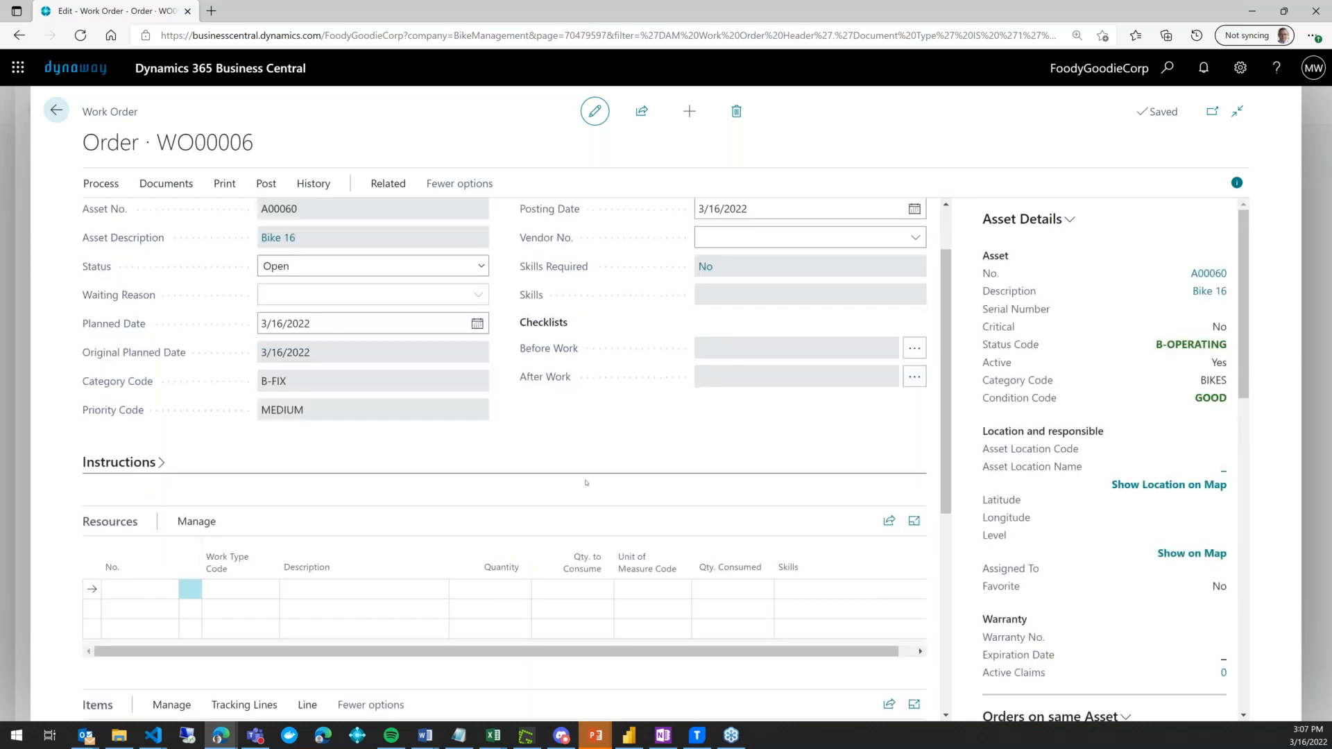
scroll(586, 483, down, 1)
scroll(587, 483, up, 1)
scroll(581, 478, up, 1)
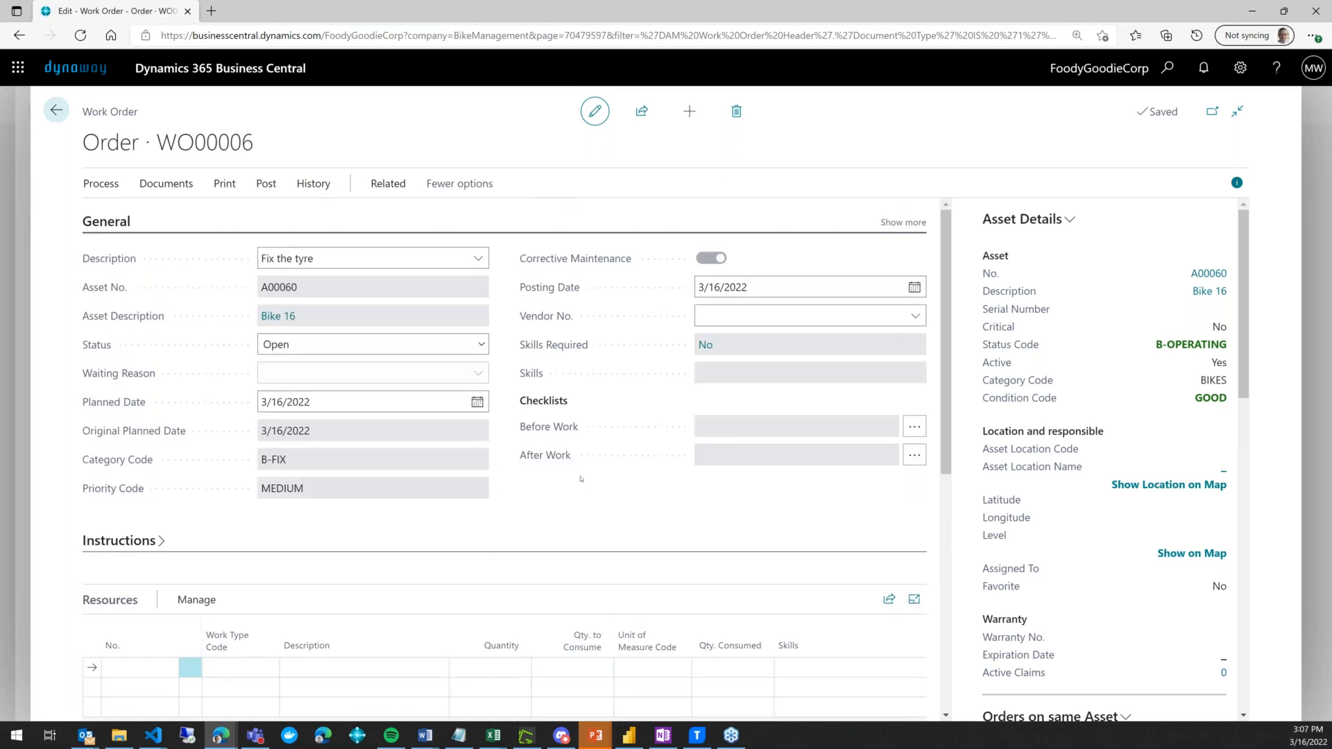
click(762, 318)
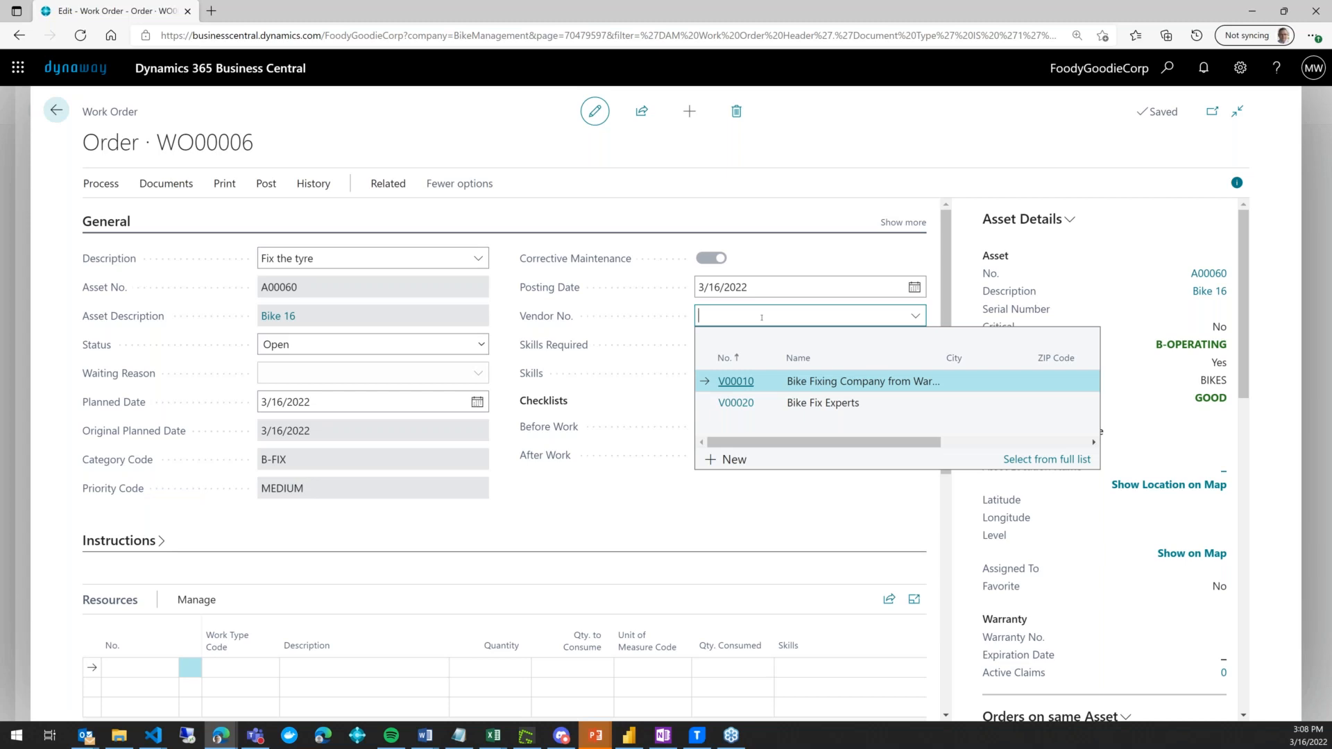
- Scroll WO00006 down to its empty Expenses lines
scroll(622, 497, down, 5)
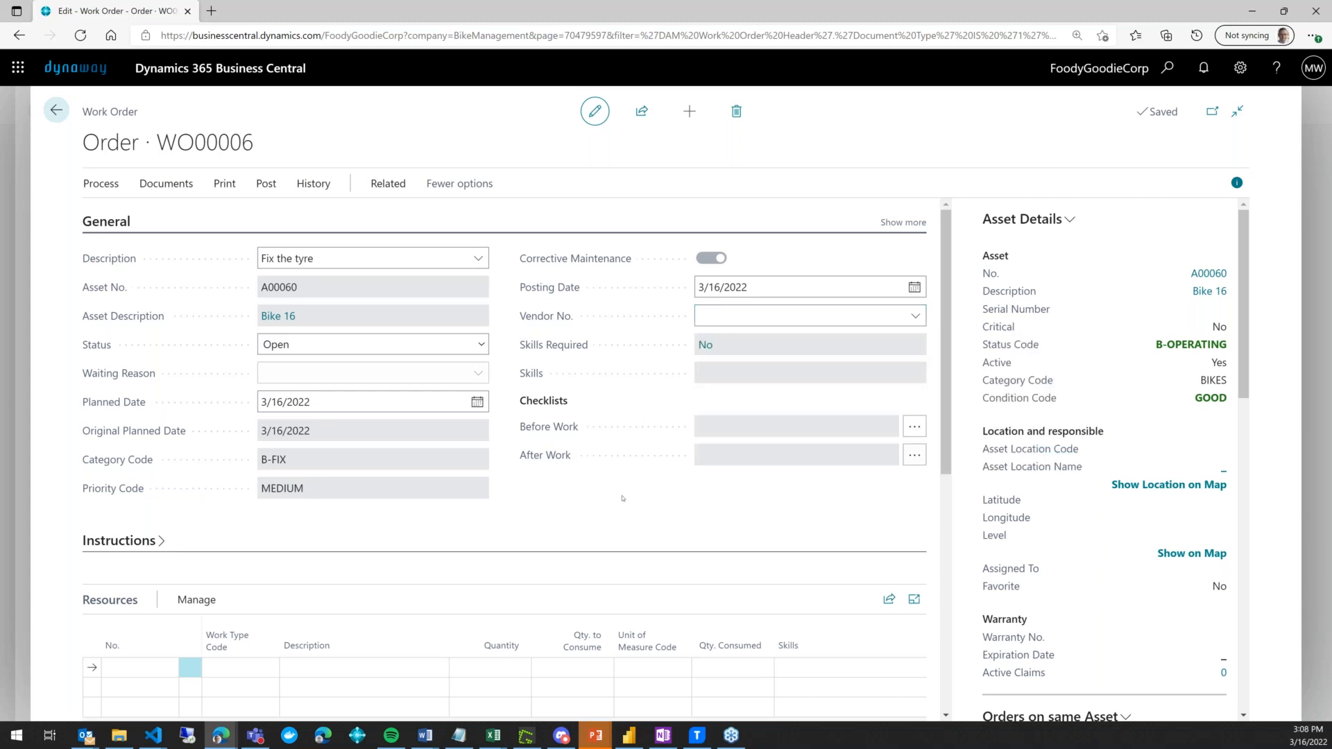
scroll(623, 498, down, 2)
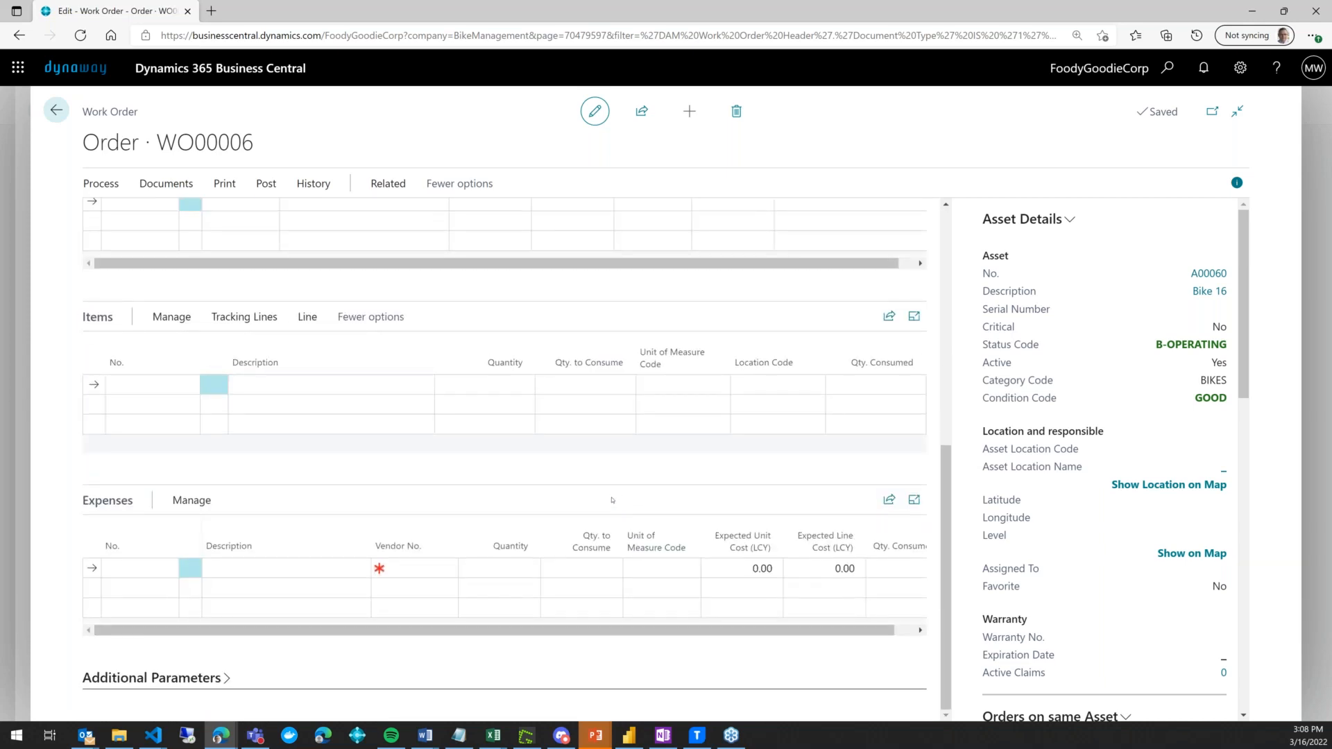
scroll(612, 499, up, 2)
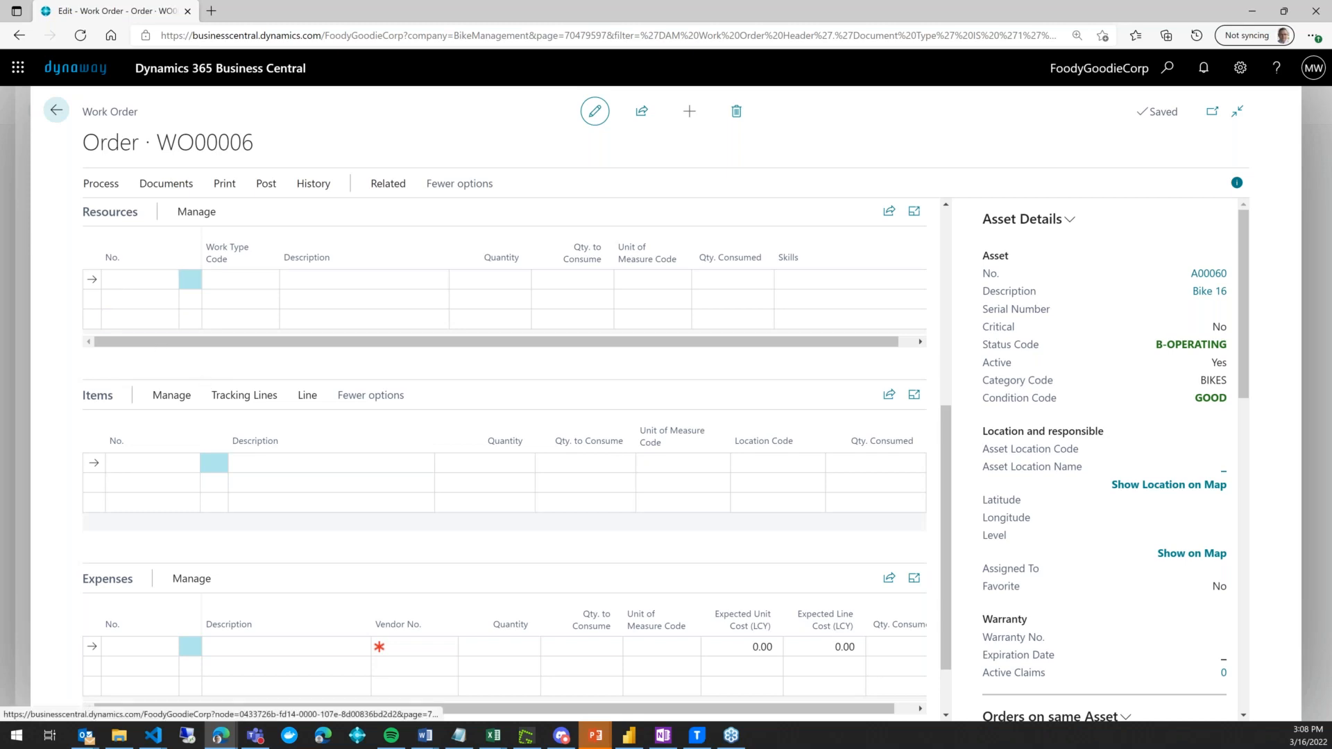
scroll(17, 593, down, 1)
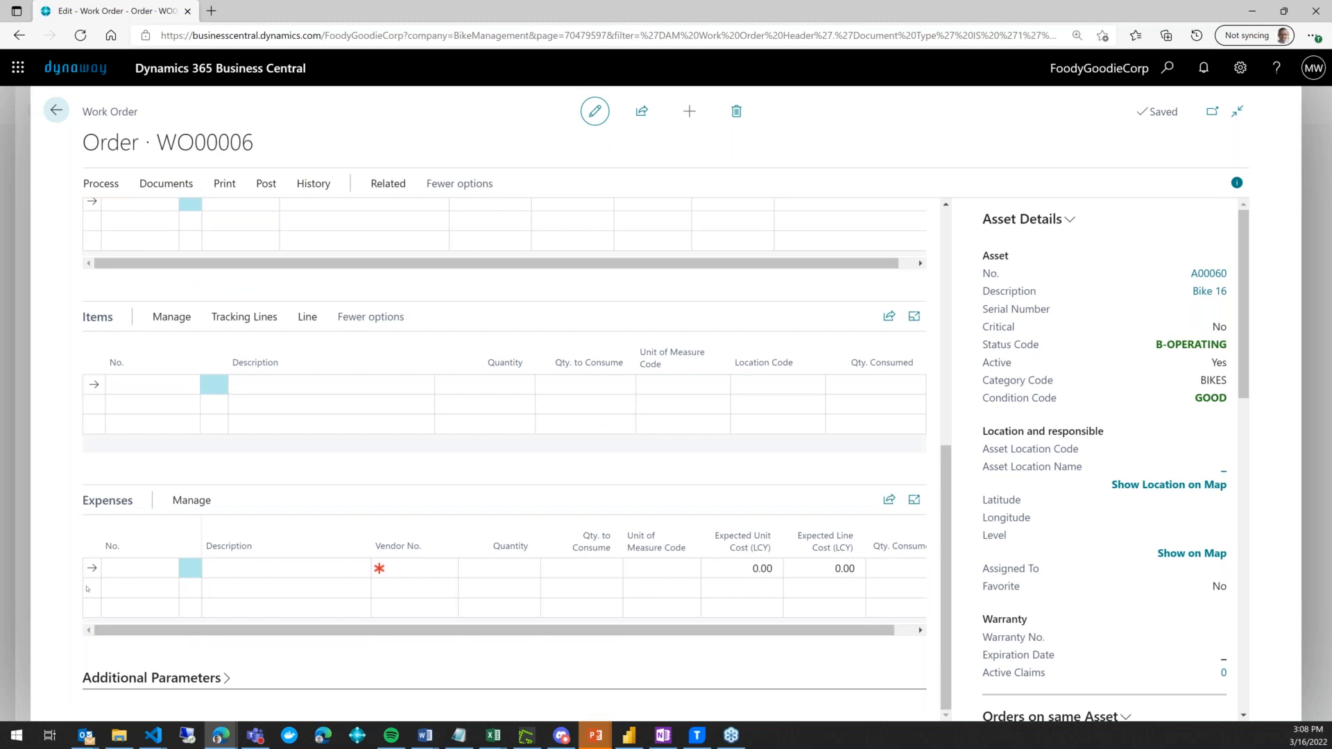
- Pick CHANGE TYRE for the first expense line, getting vendor V00020, 1 HOUR, 75.00
click(166, 569)
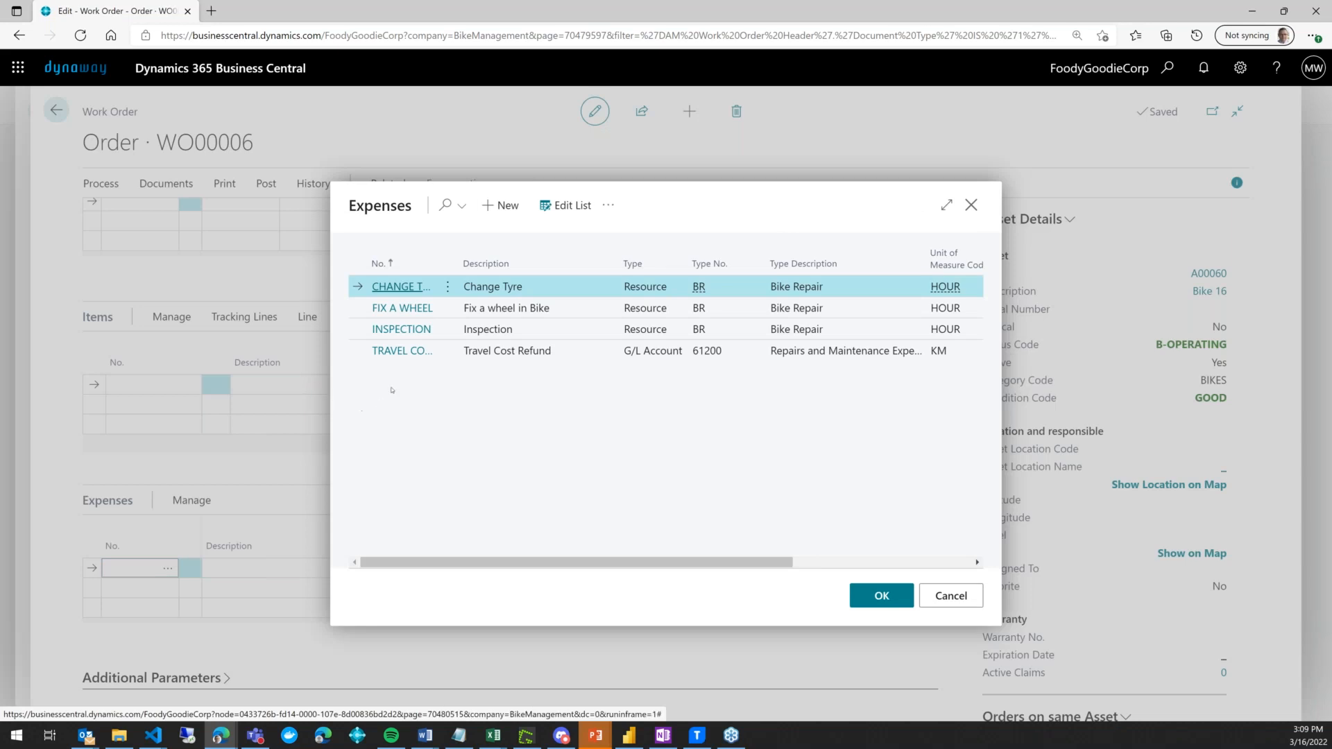
click(404, 311)
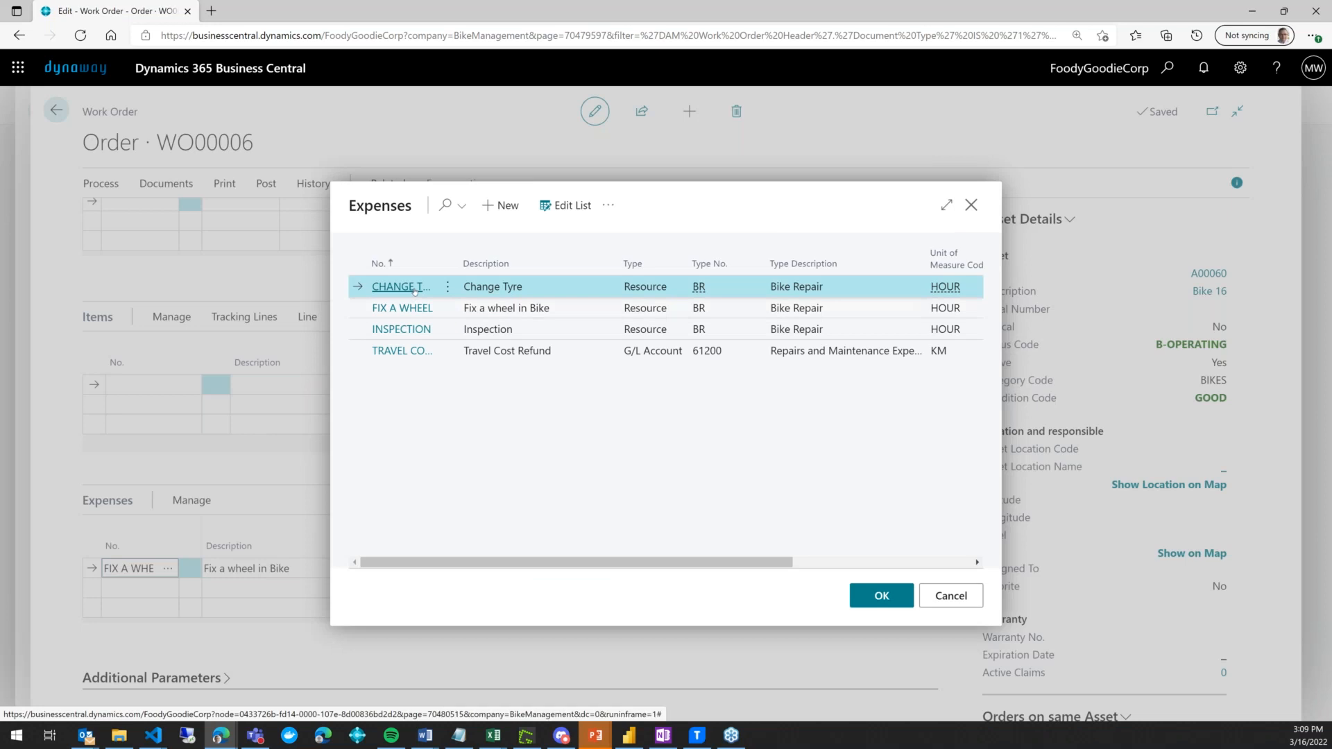
click(414, 288)
click(443, 570)
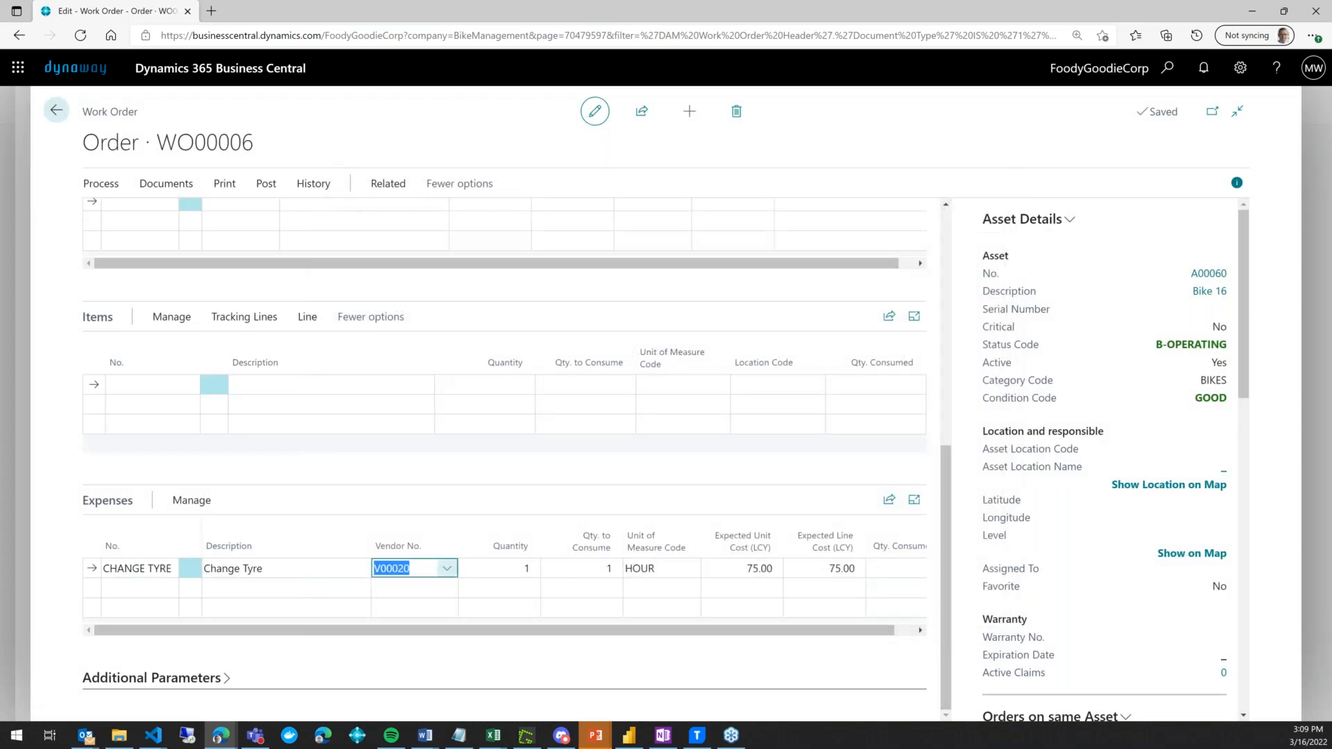
- Change the CHANGE TYRE line's vendor to V00010, lowering its cost to 50.00
click(448, 569)
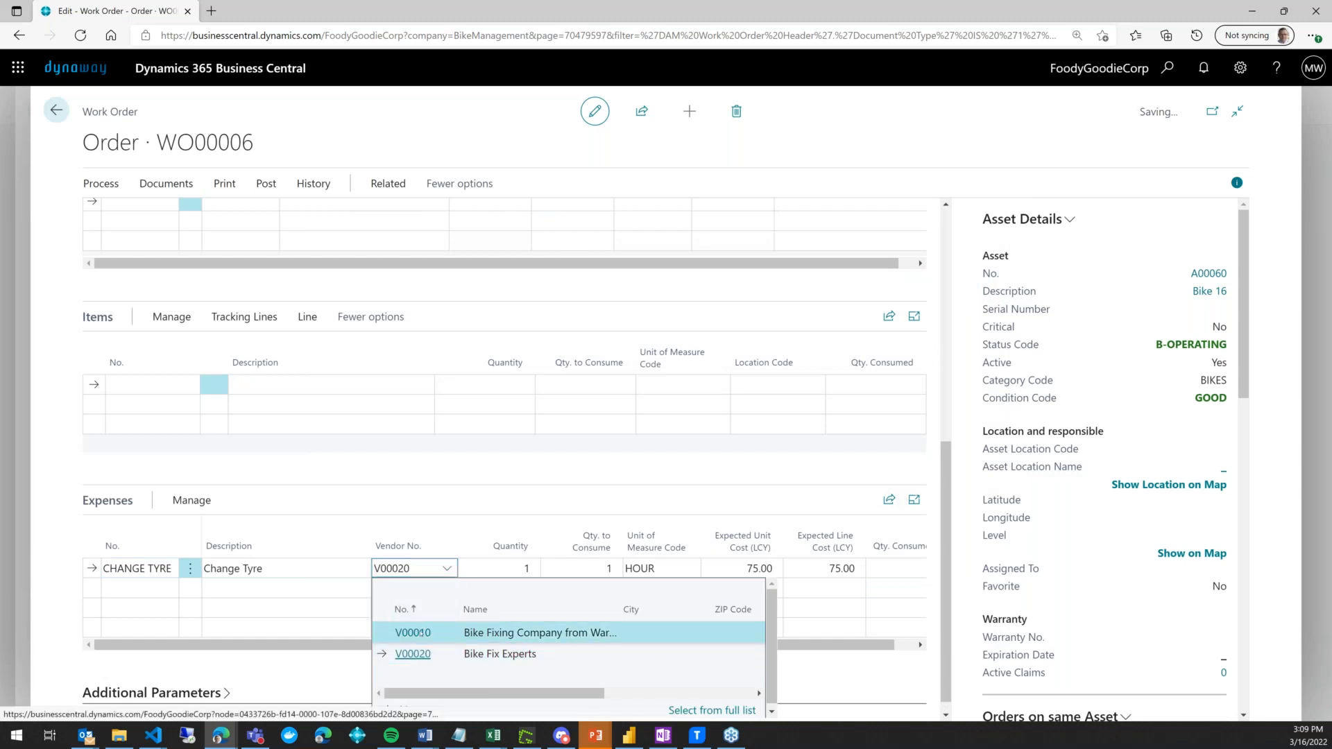
click(422, 633)
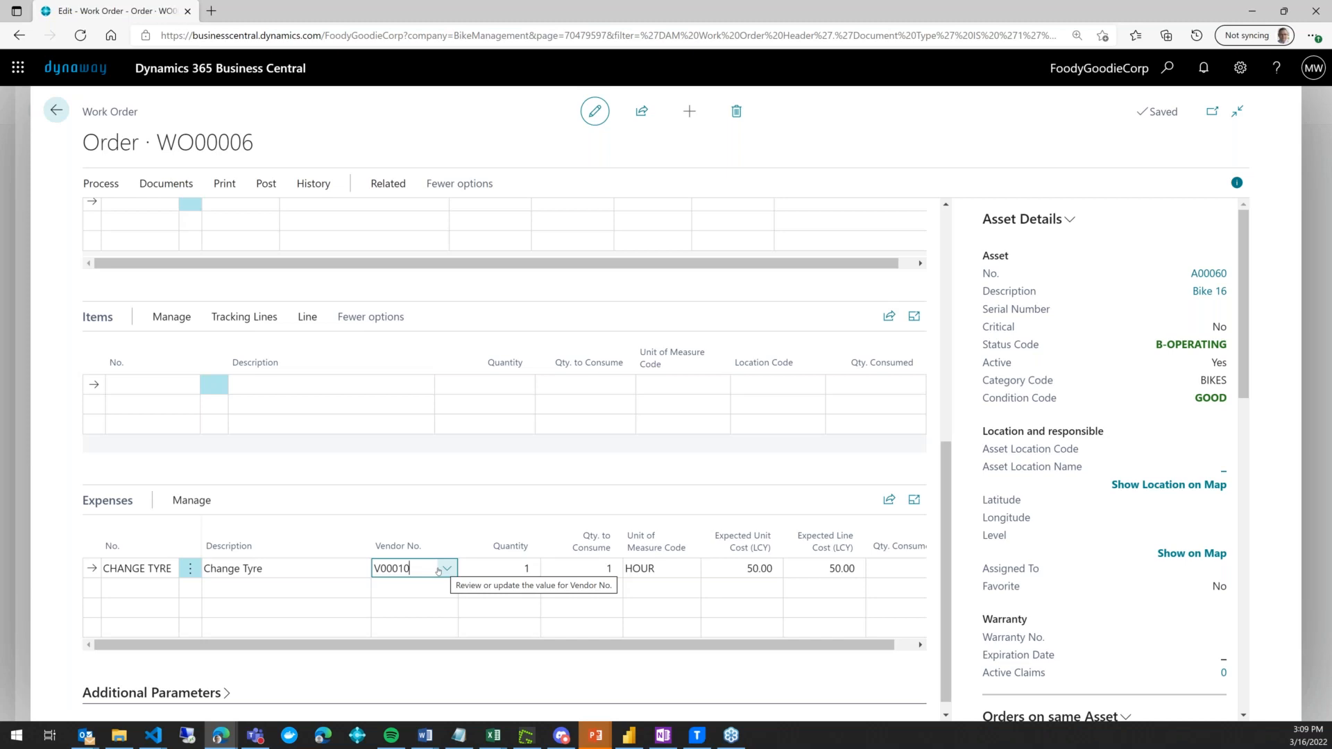
click(154, 584)
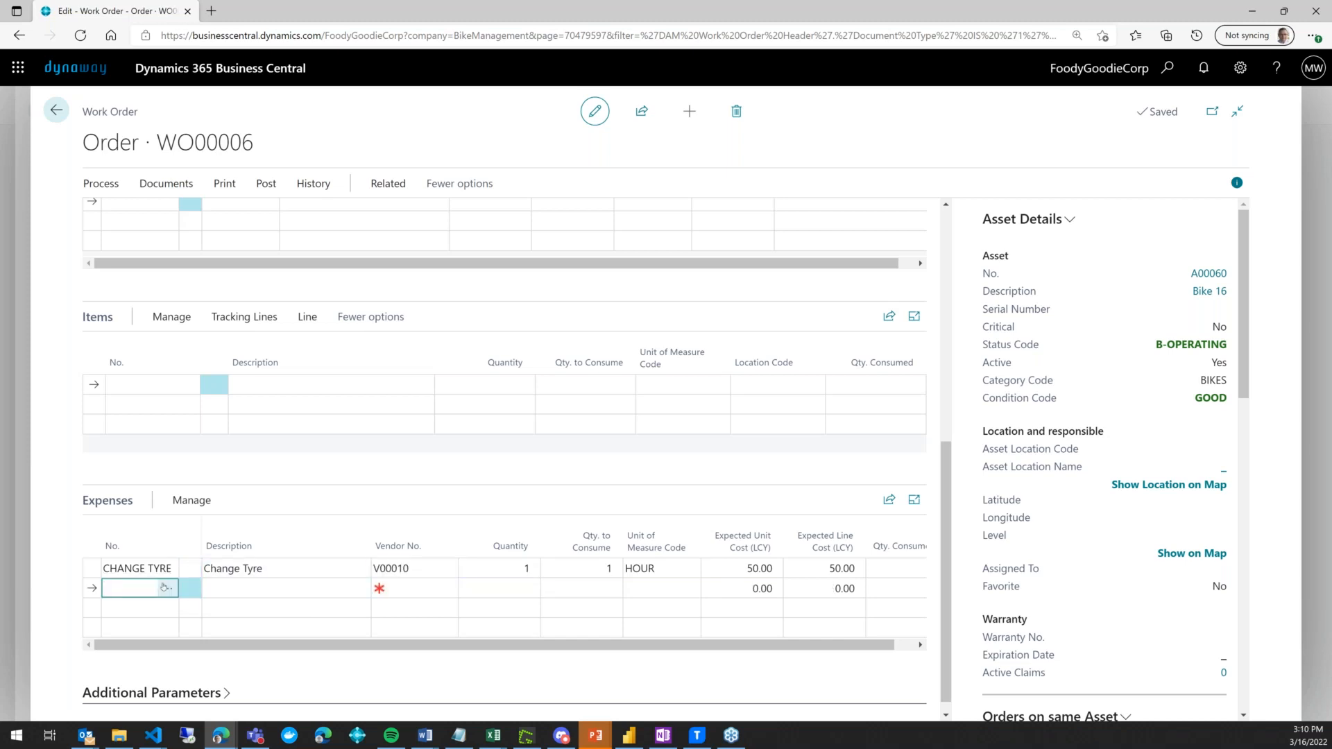
- Add a TRAVEL COST line for vendor V00010: 10 KM at unit cost 1.00
click(165, 588)
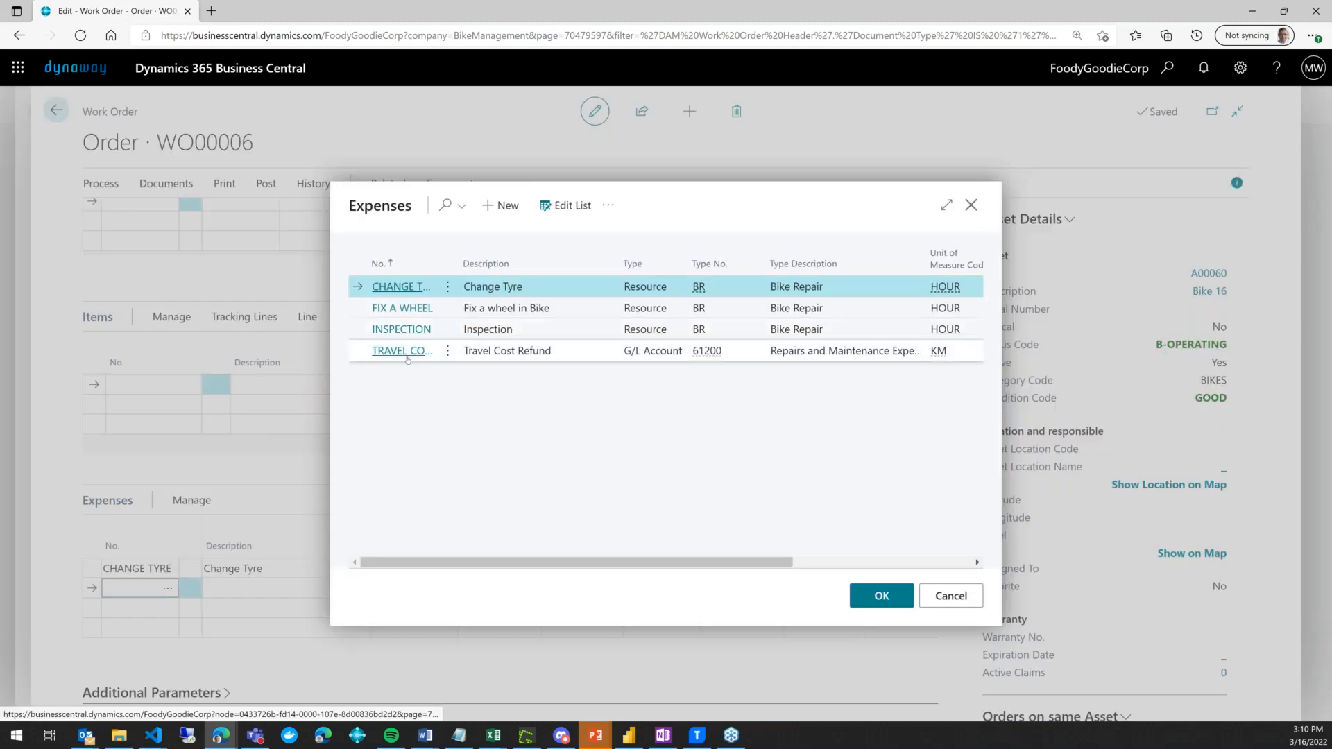
click(401, 351)
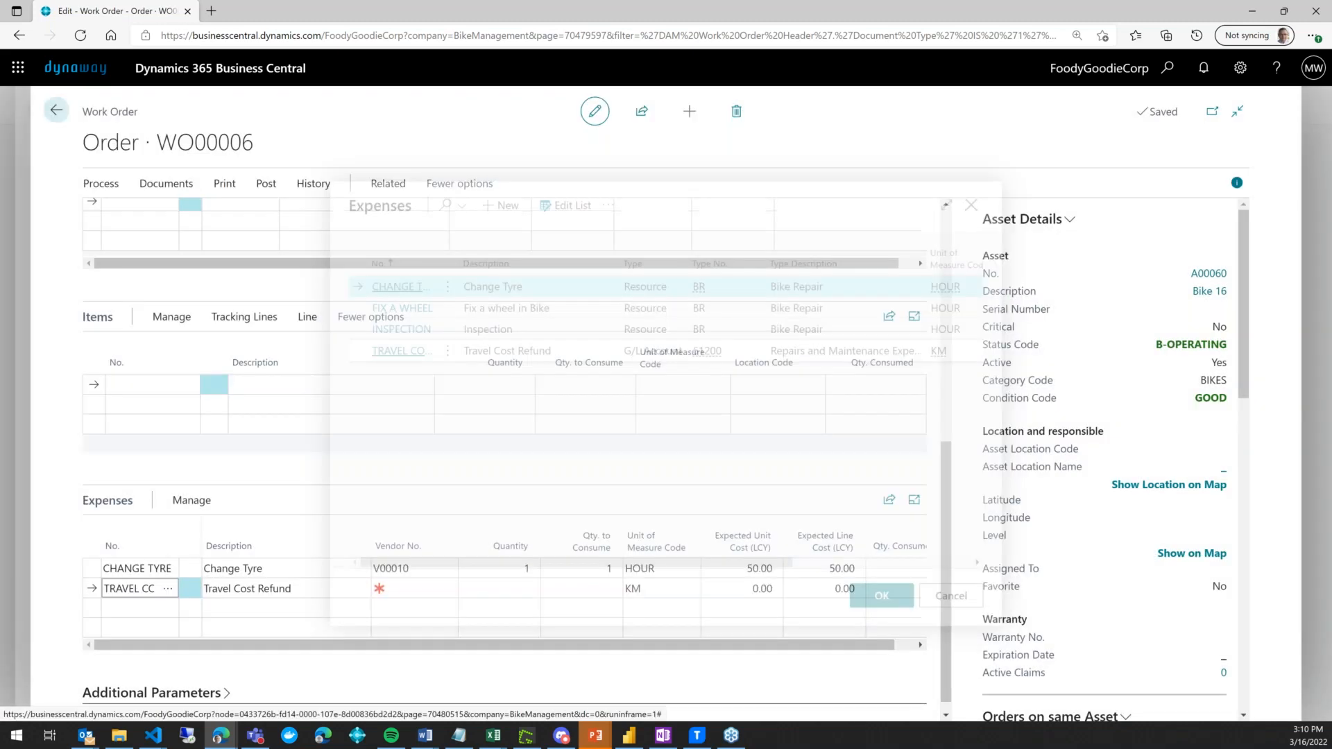
click(426, 586)
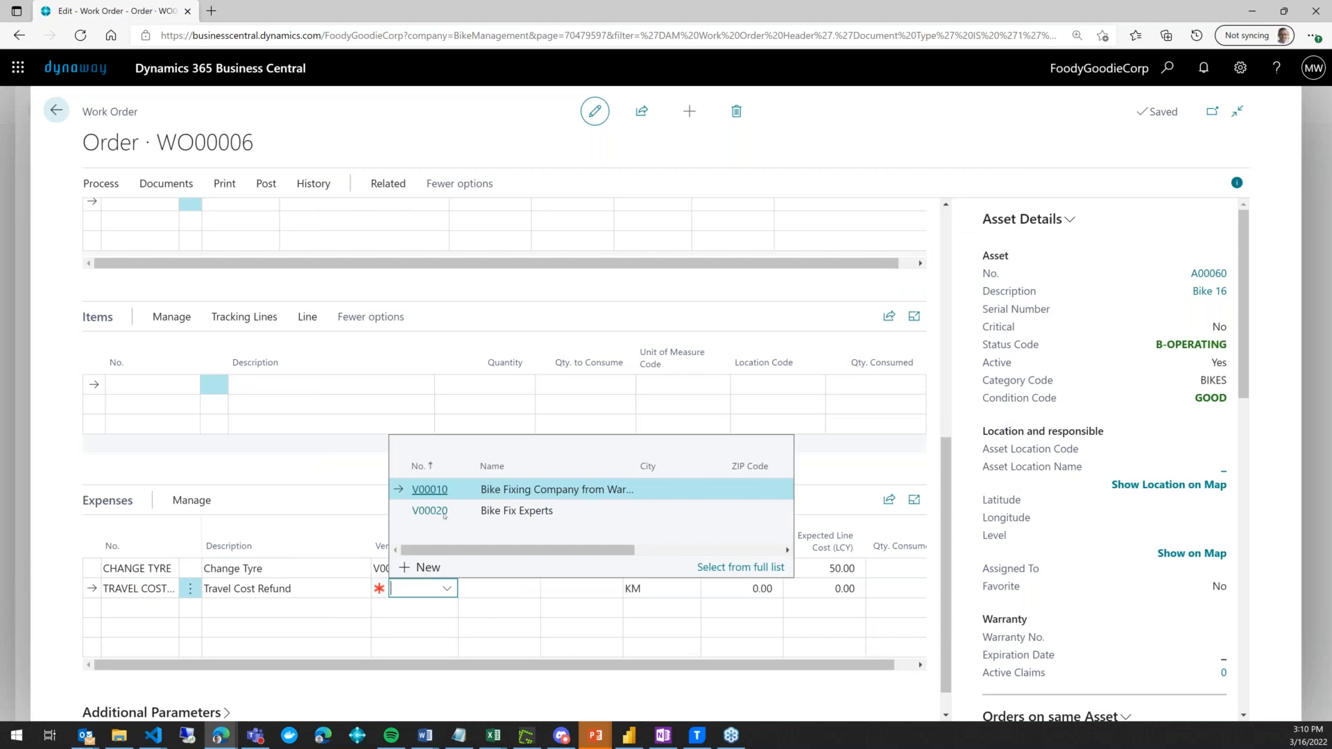
click(440, 493)
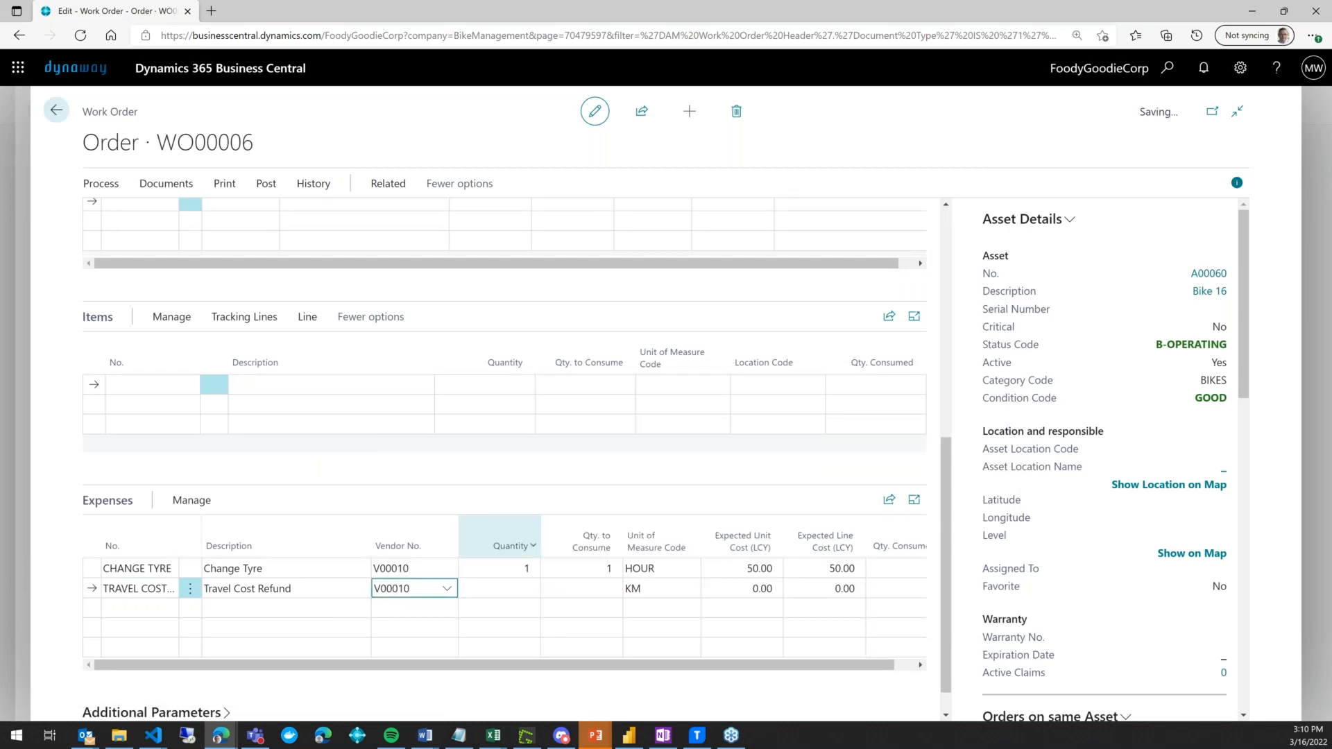
click(513, 588)
text(10)
key(Tab)
key(Tab)
key(Tab)
text(1)
key(Tab)
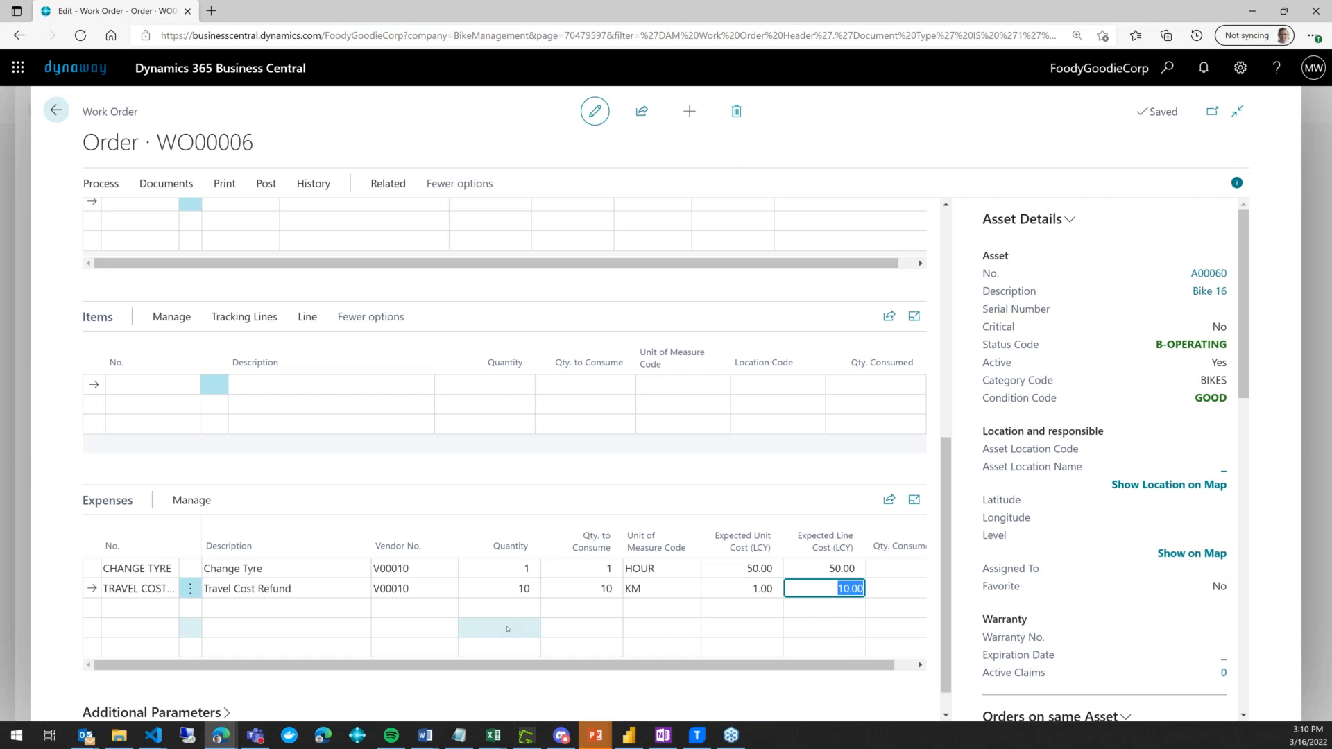
click(211, 501)
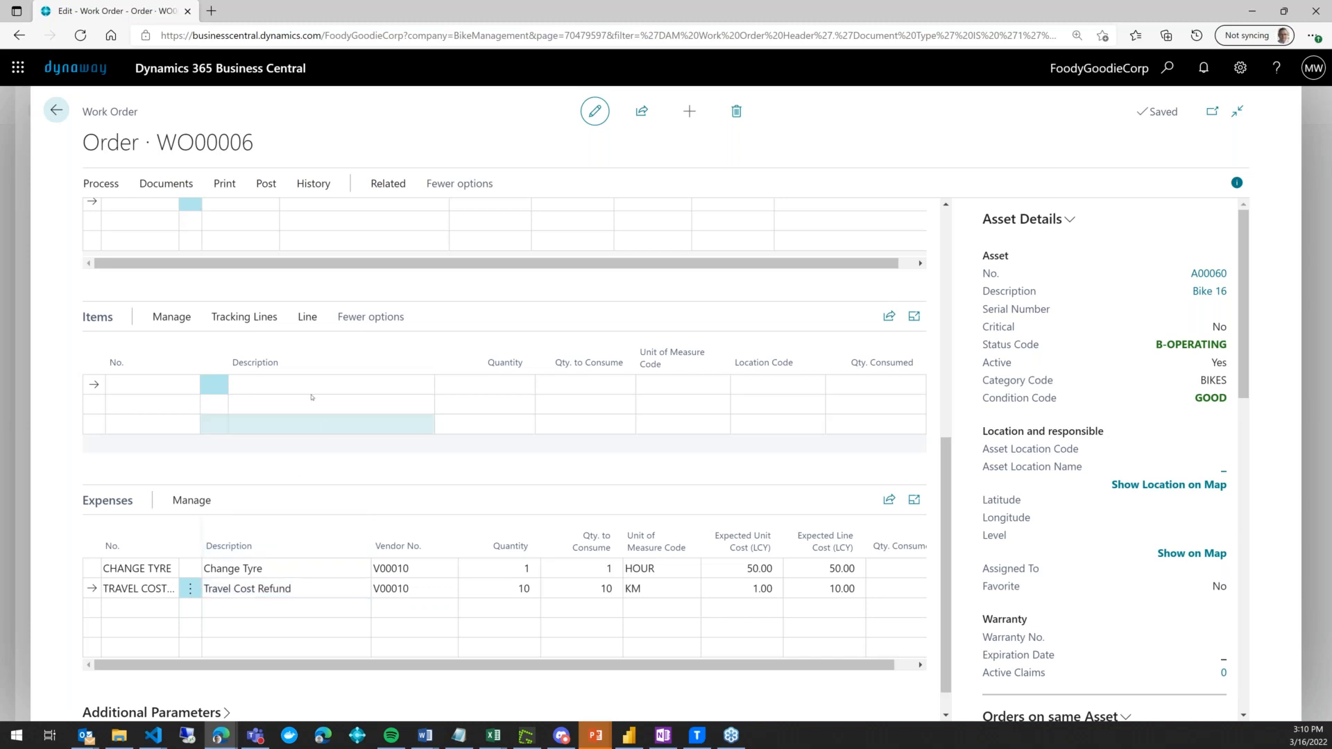
- Post and close work order WO00006 with the Post & Close option
click(260, 186)
click(147, 214)
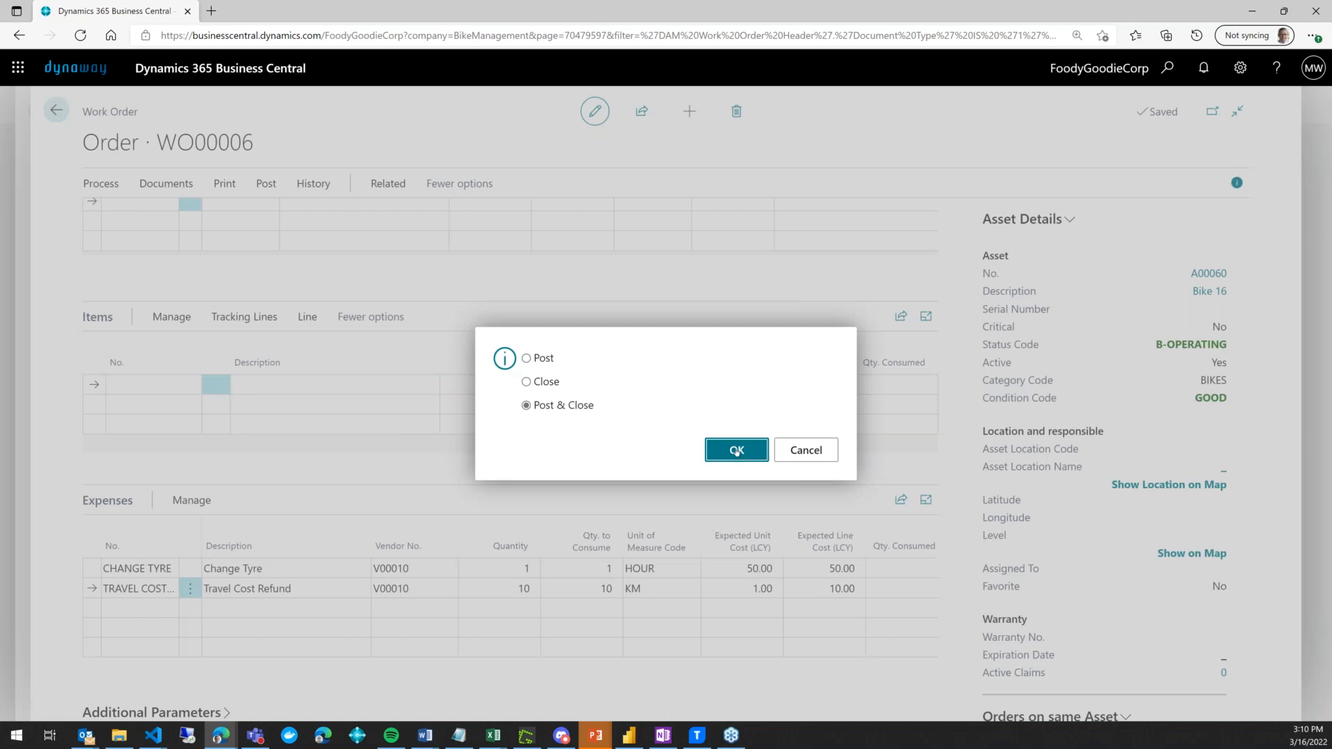
click(737, 452)
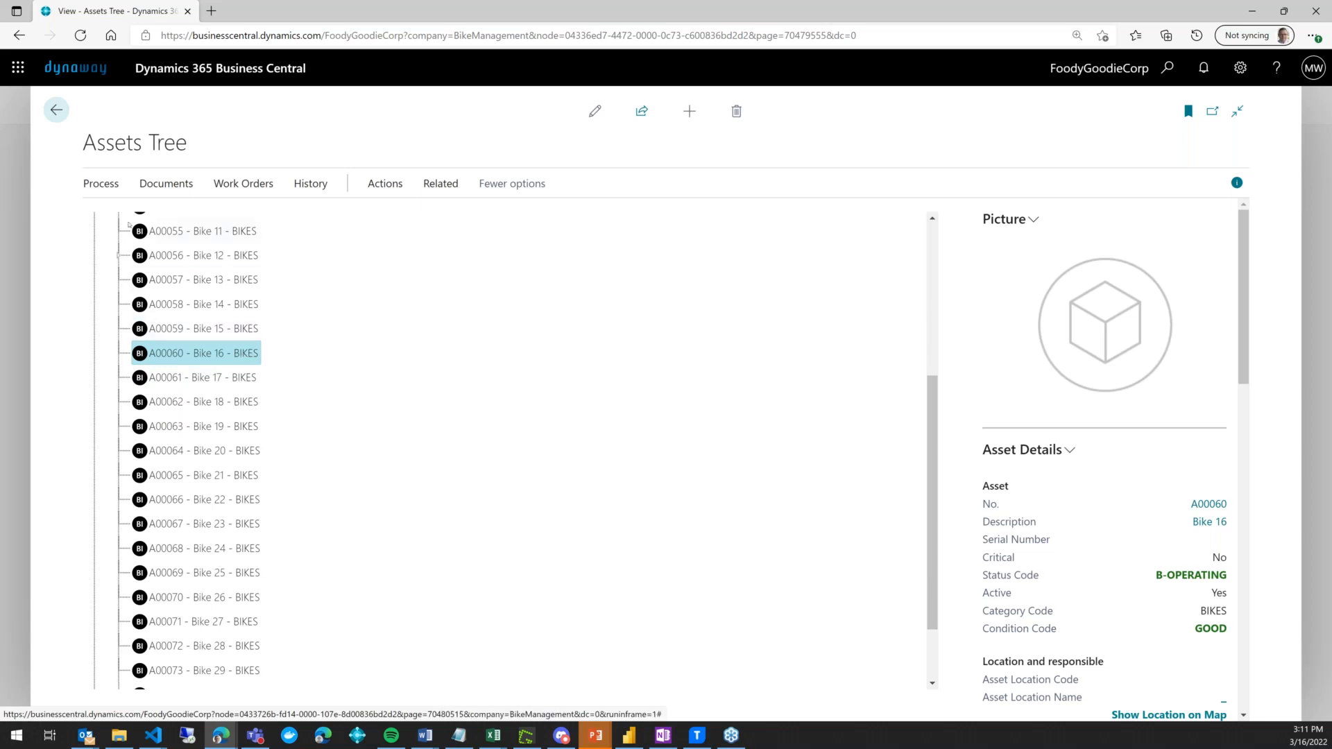
- Open Asset Statistics for Bike 16 and drill into the 60 corrective expense cost
click(303, 185)
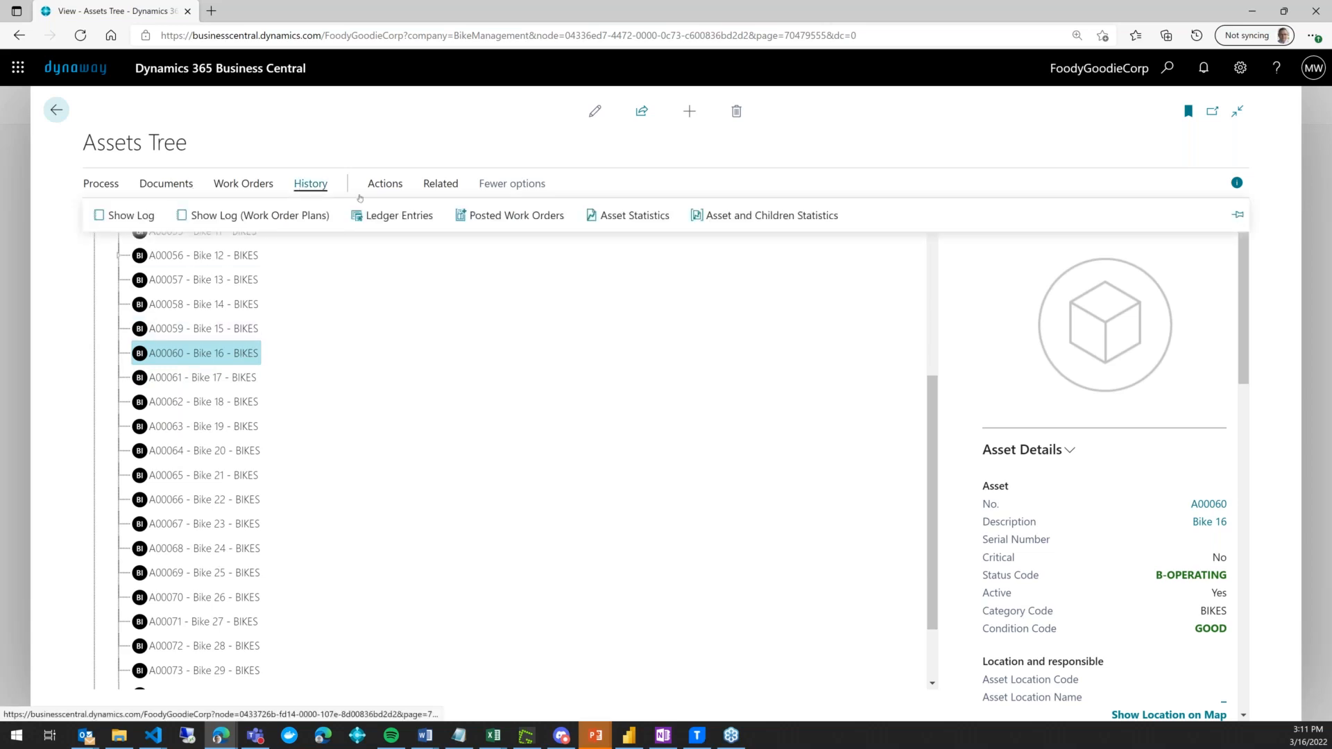
click(666, 218)
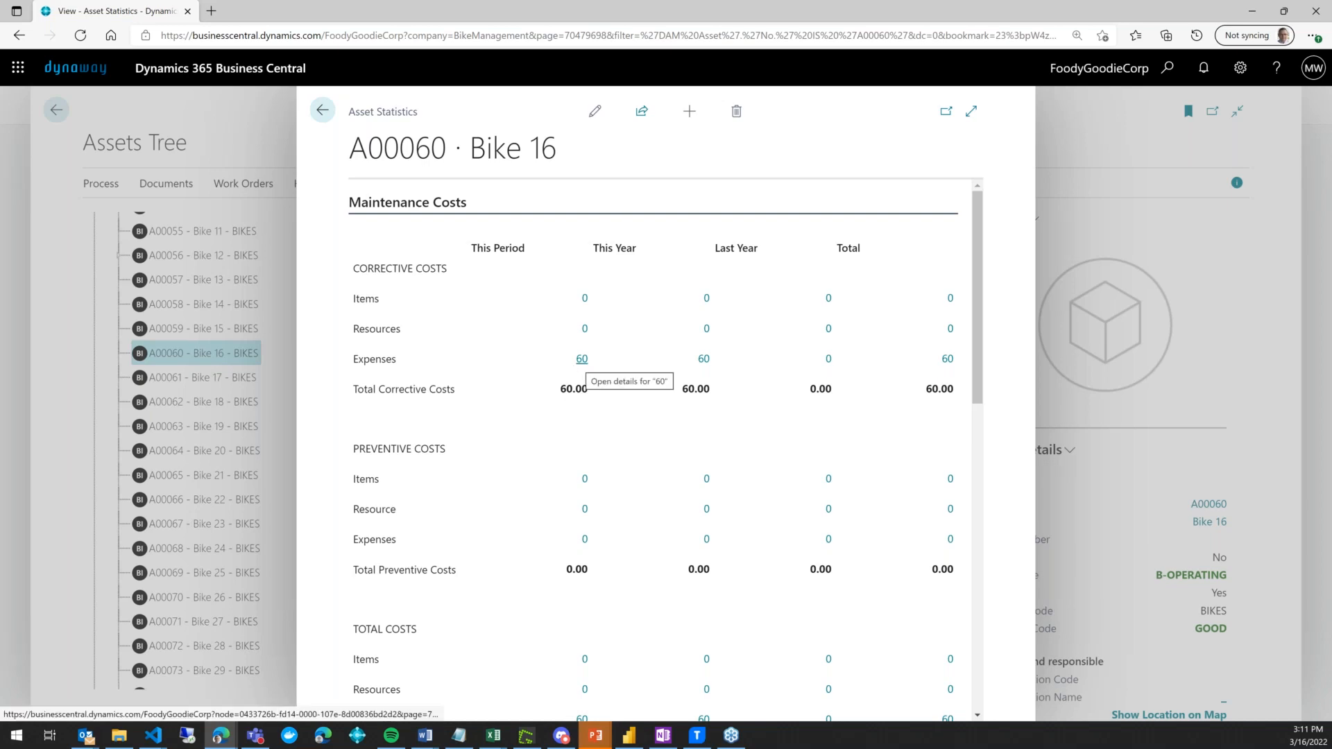
click(581, 366)
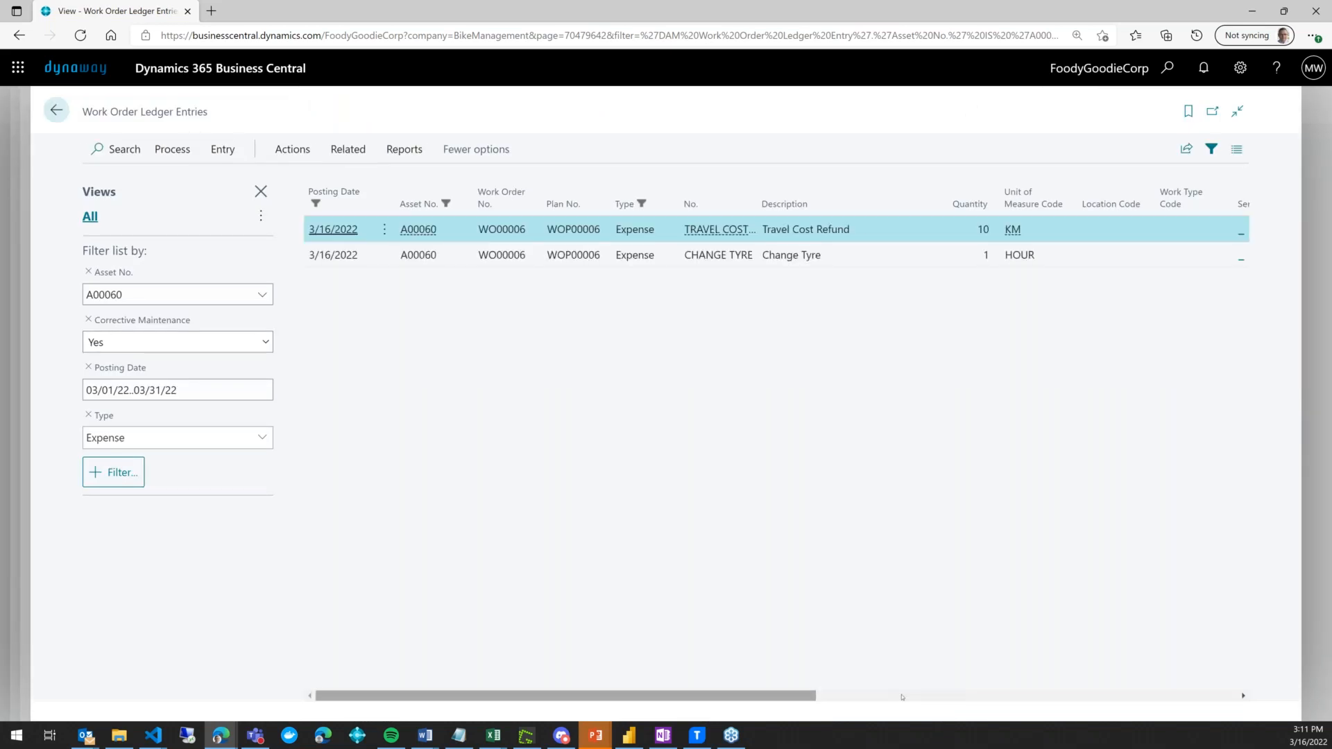
- Check vendor V00010 and the costs on the ledger entries, then go back to Work Orders
click(1097, 691)
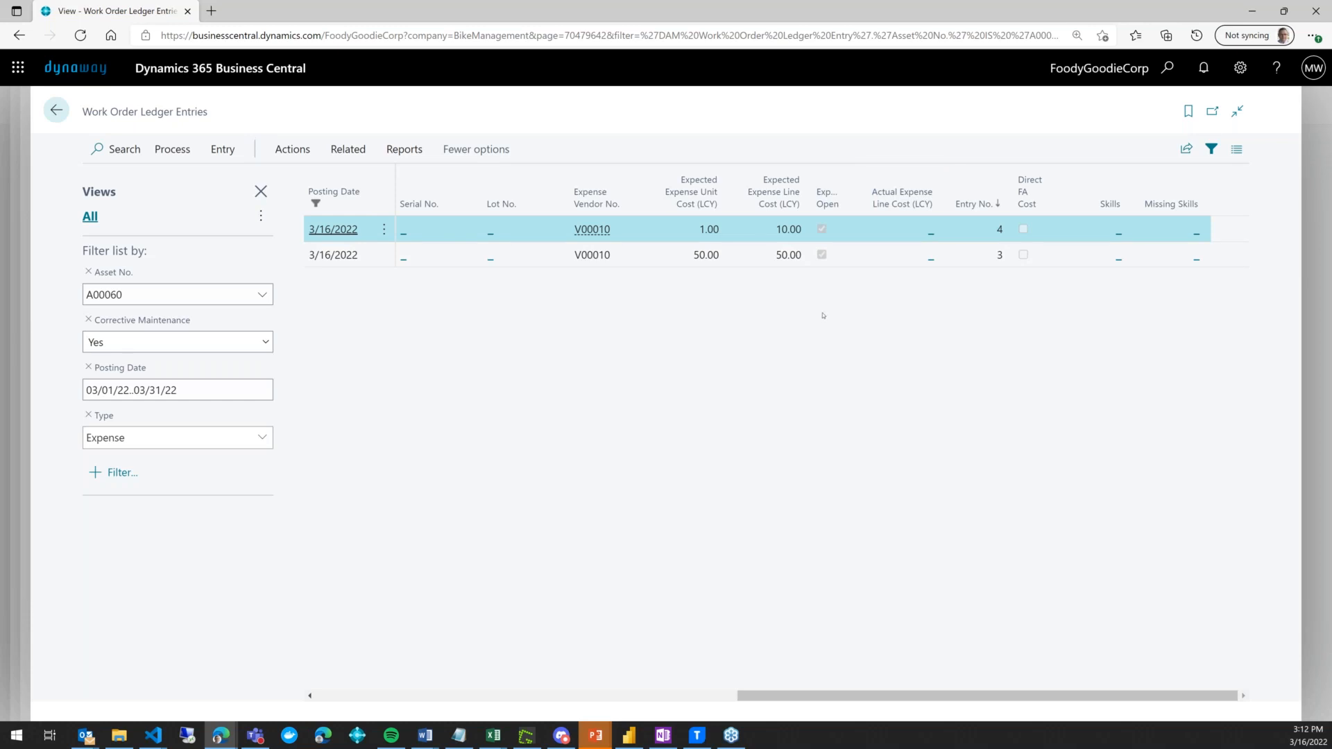
click(57, 109)
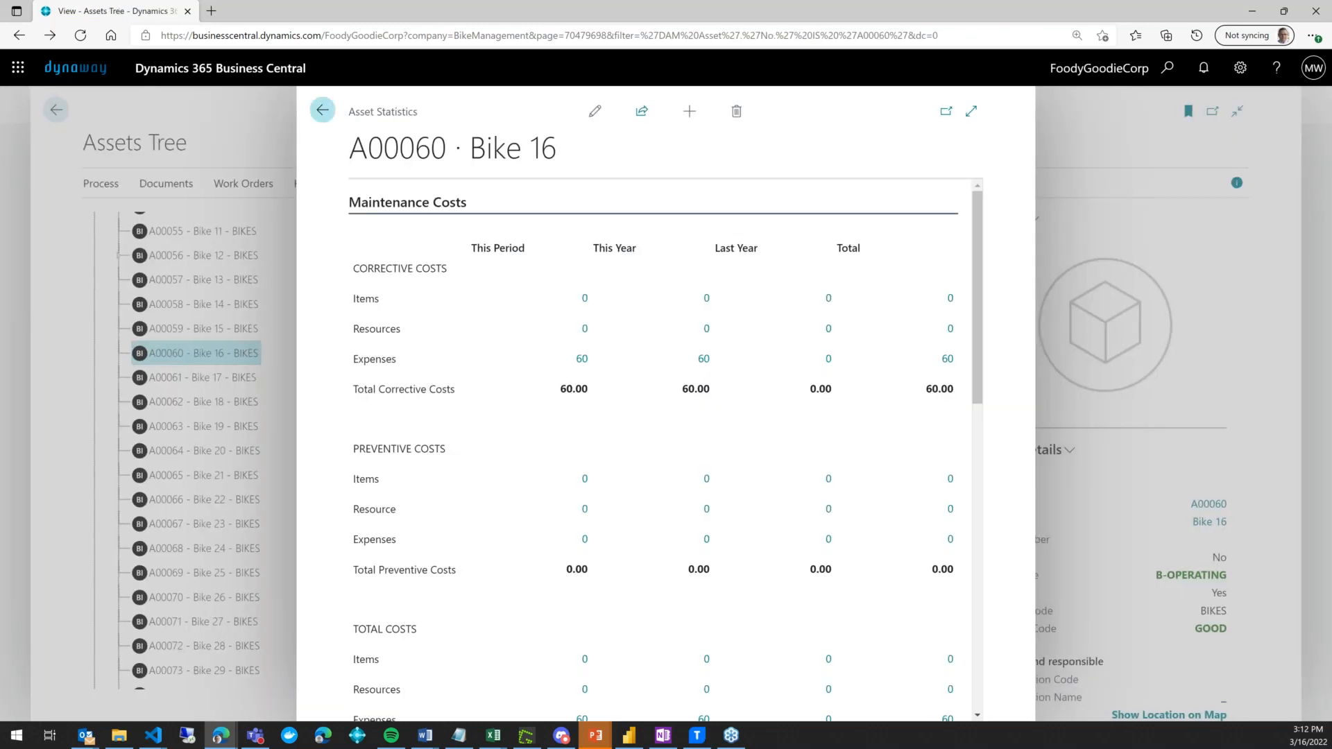
click(320, 107)
click(56, 109)
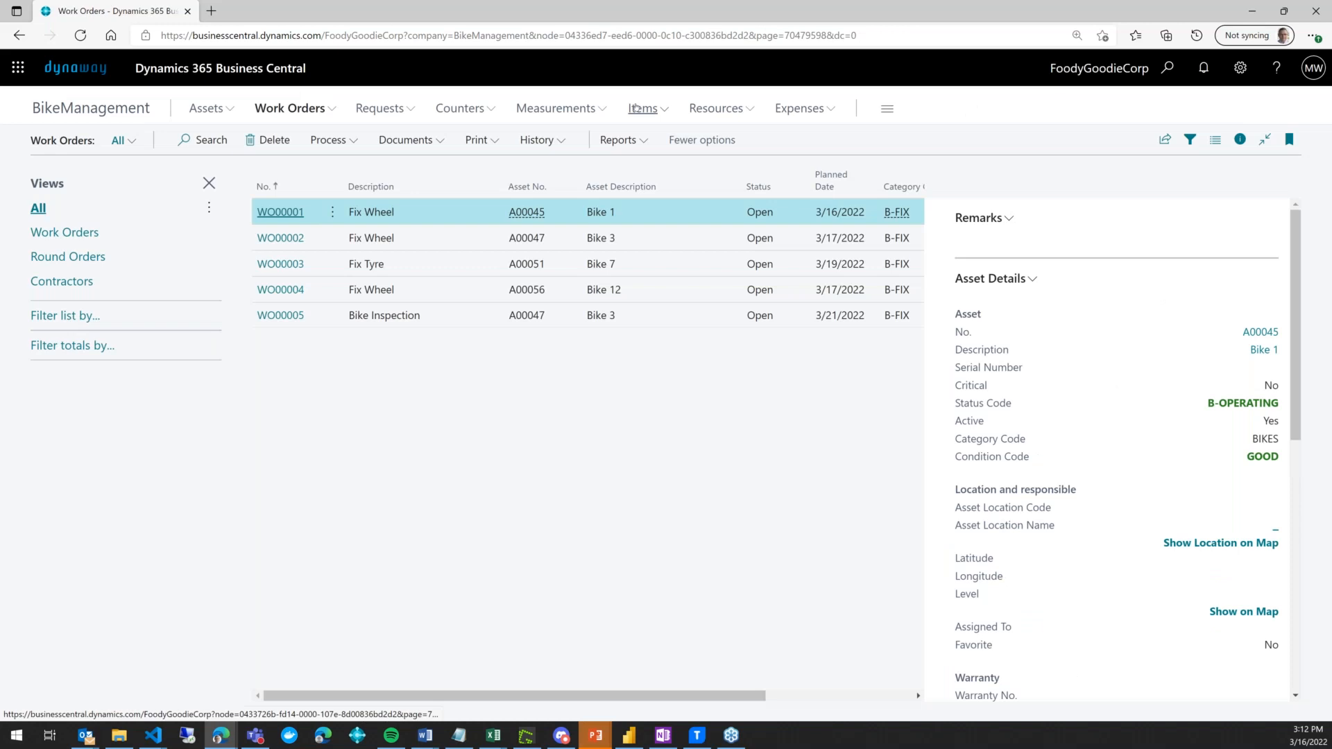
- Create new purchase invoice 107002 with vendor Bike Fixing Company from Warsaw
click(637, 108)
click(800, 109)
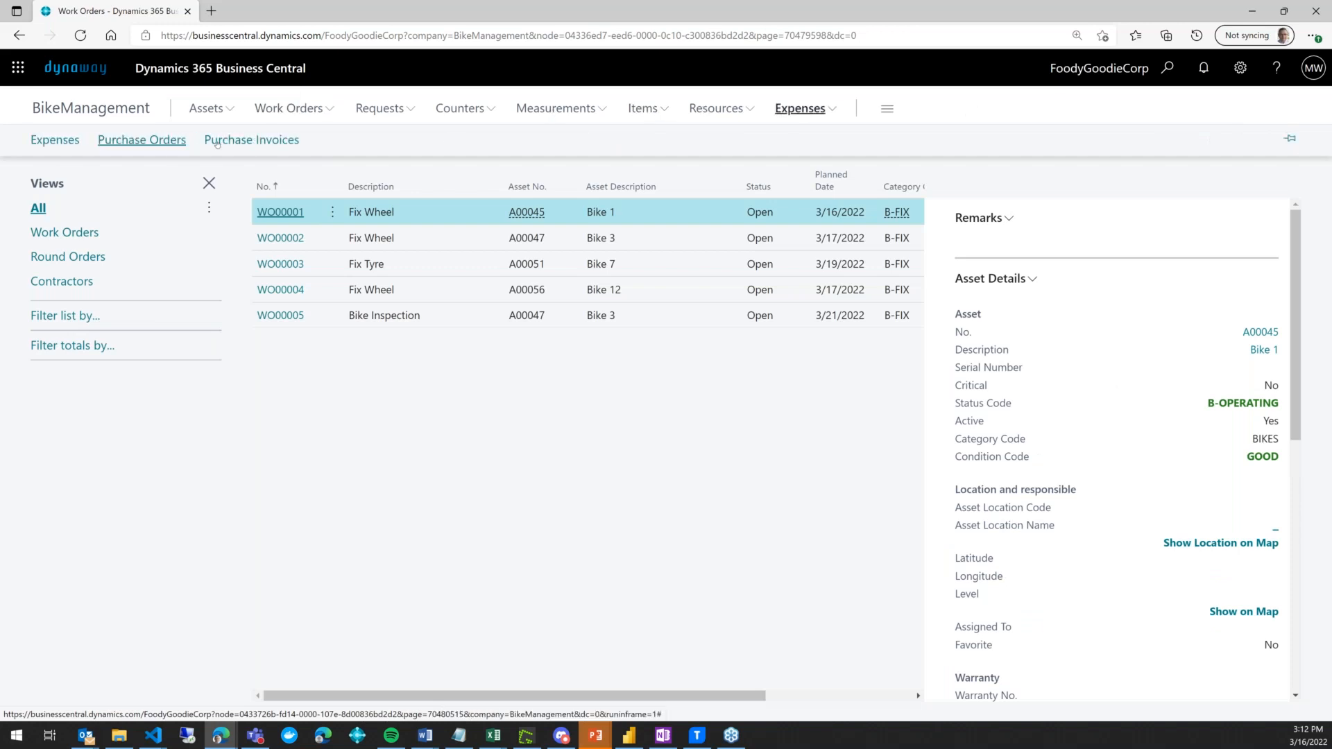
click(251, 139)
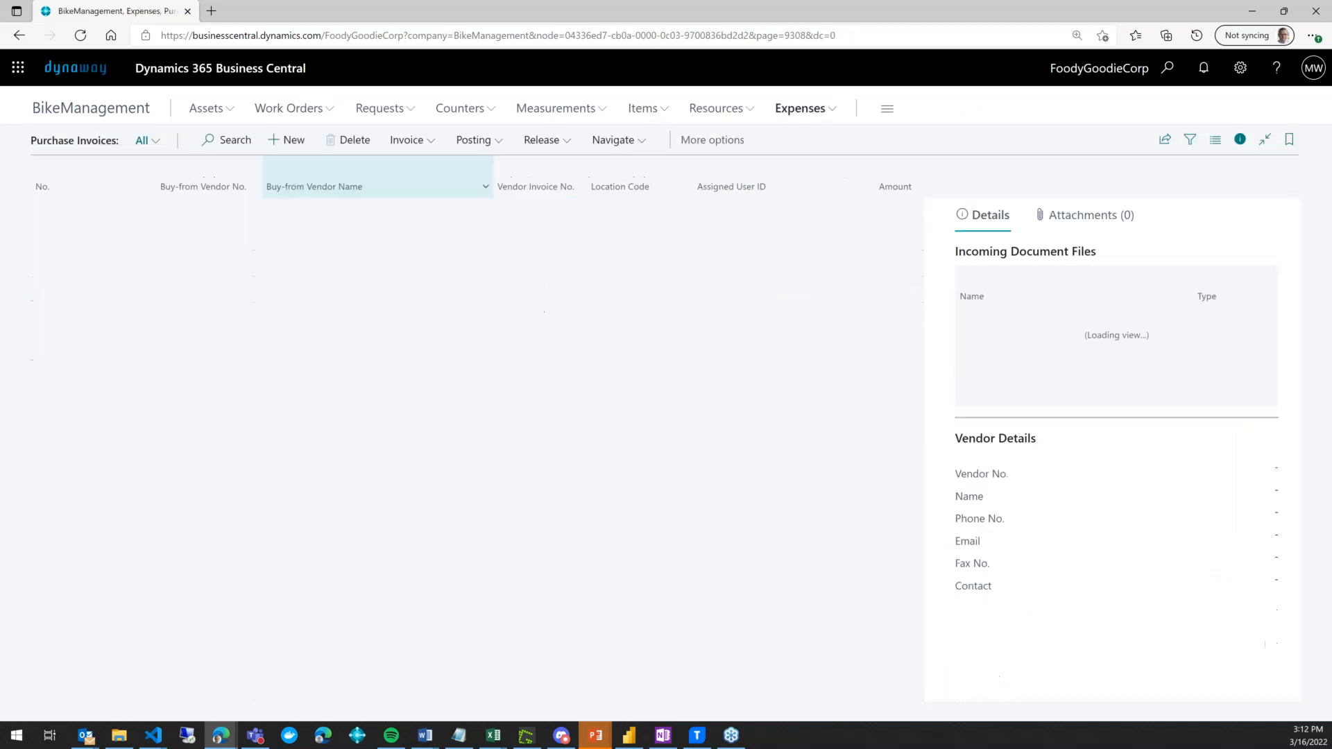
click(280, 141)
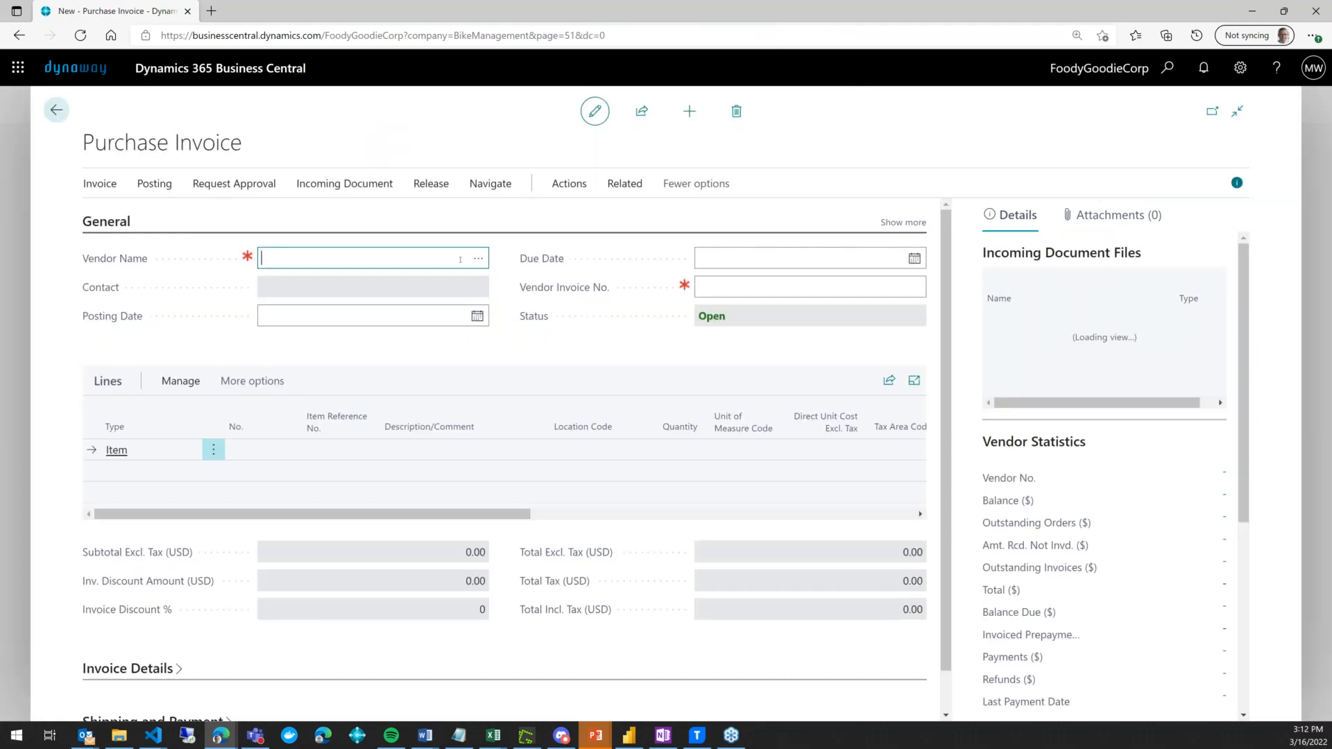
click(476, 258)
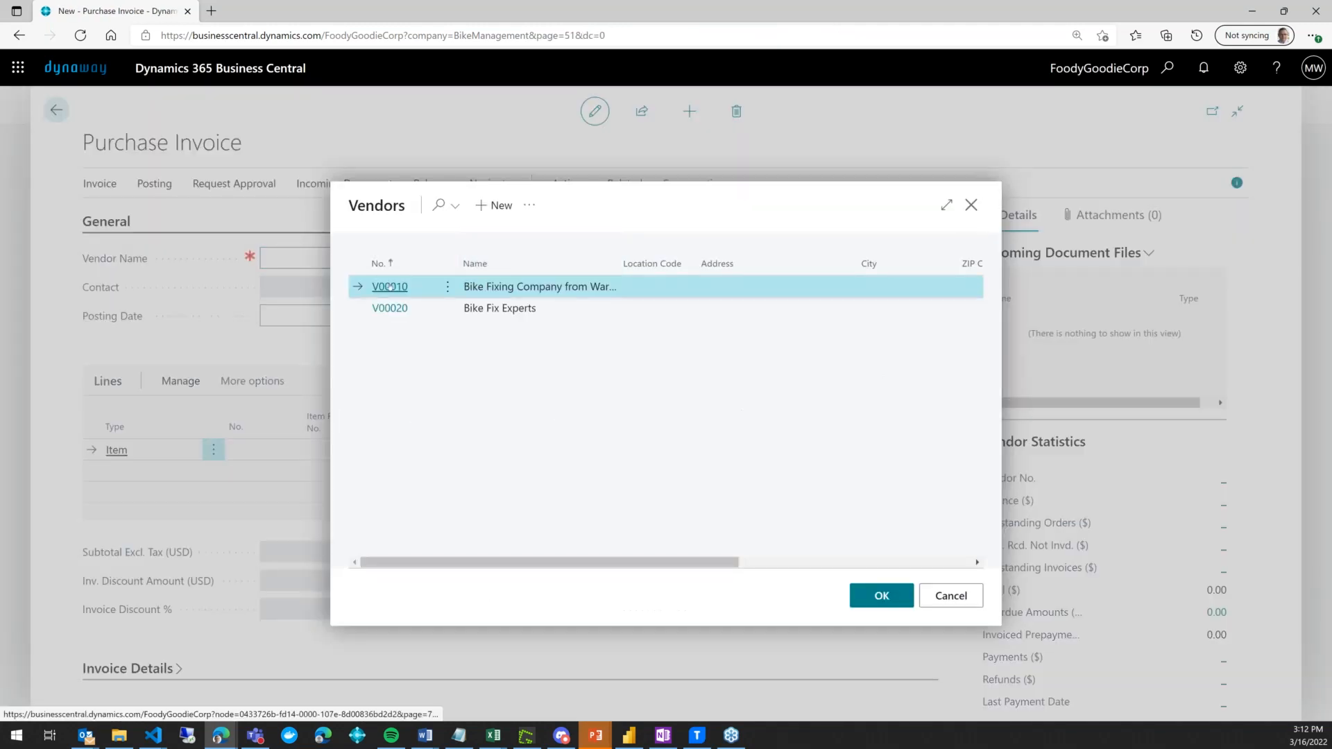
click(387, 285)
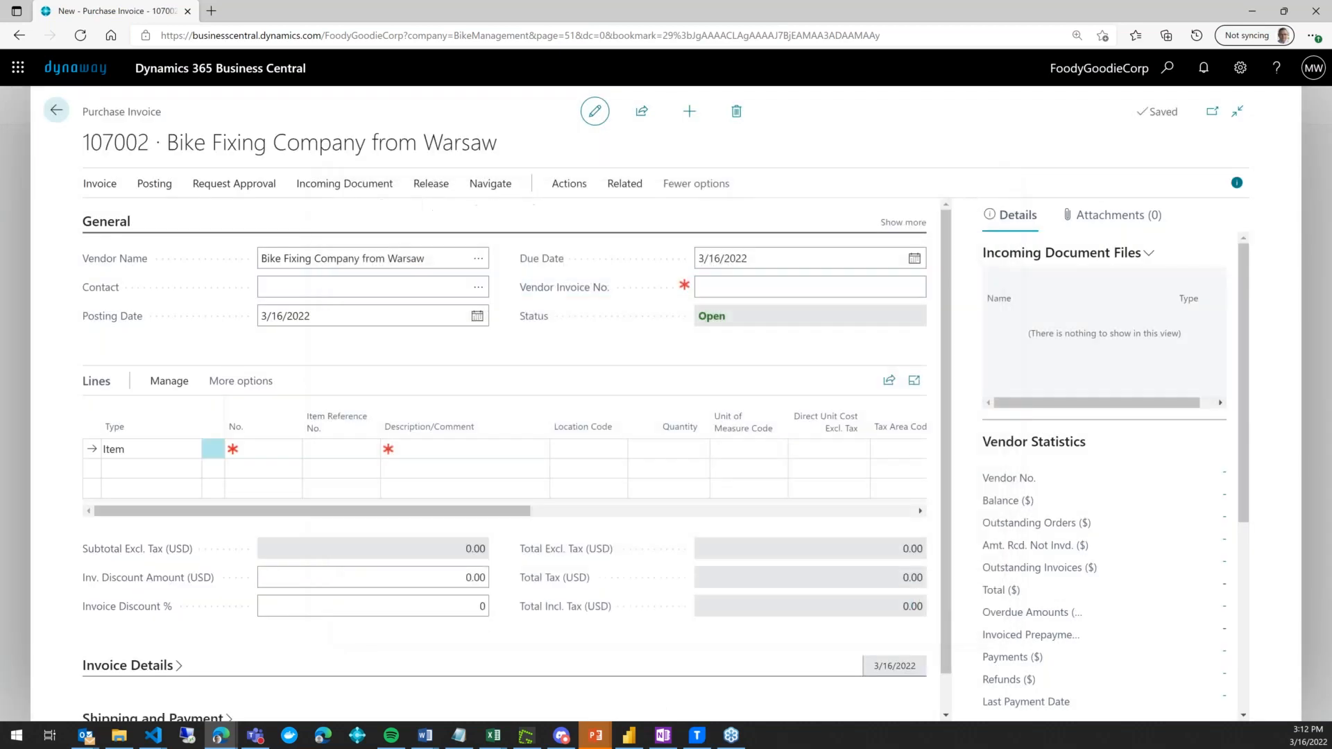
click(569, 183)
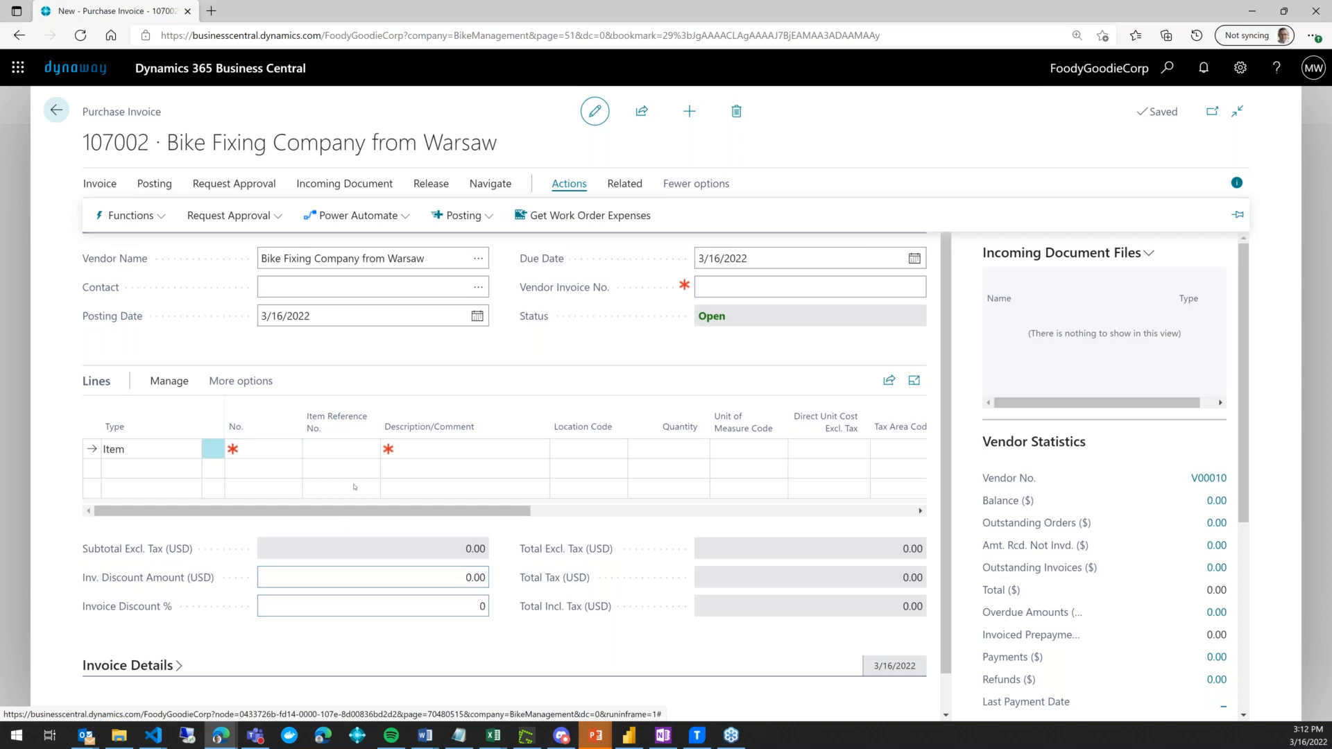
- Get work order expenses from 1/1/2022 to 1/1/2023 and dismiss the resulting error
click(595, 226)
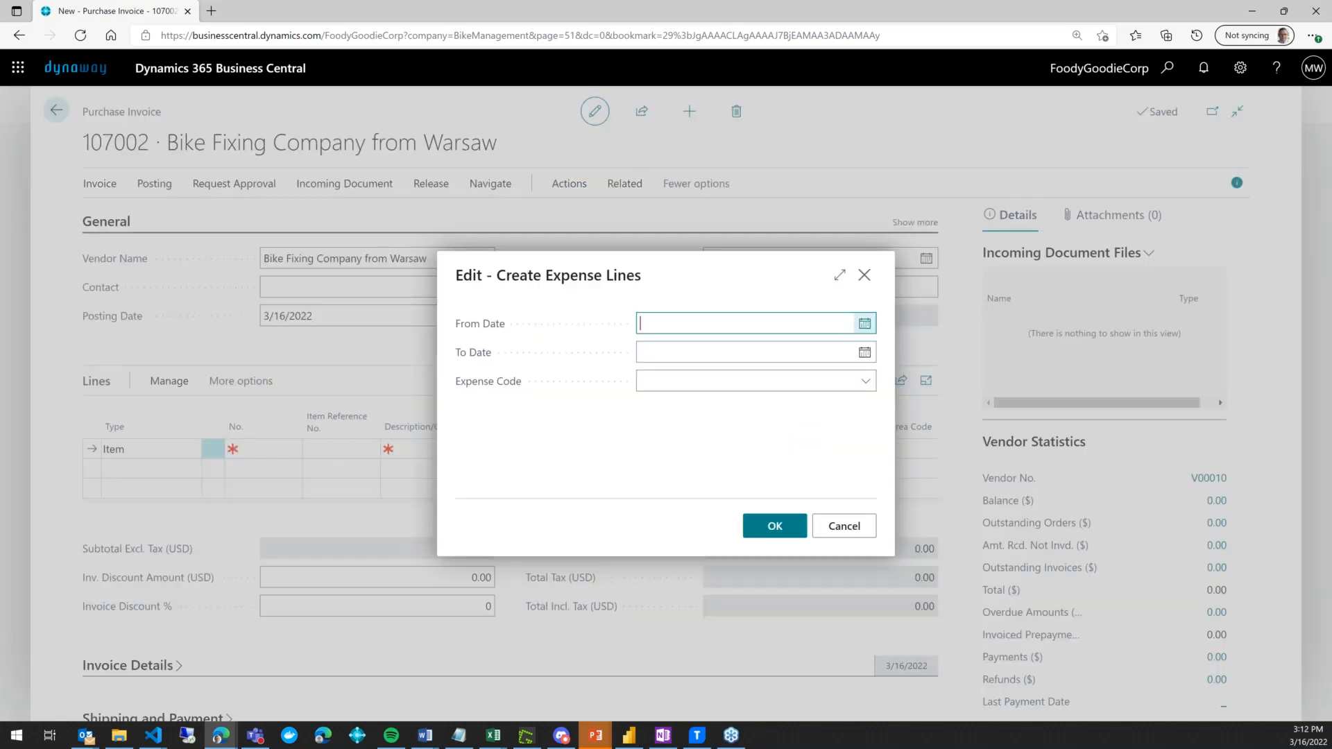
text(0101)
key(Tab)
text(010123)
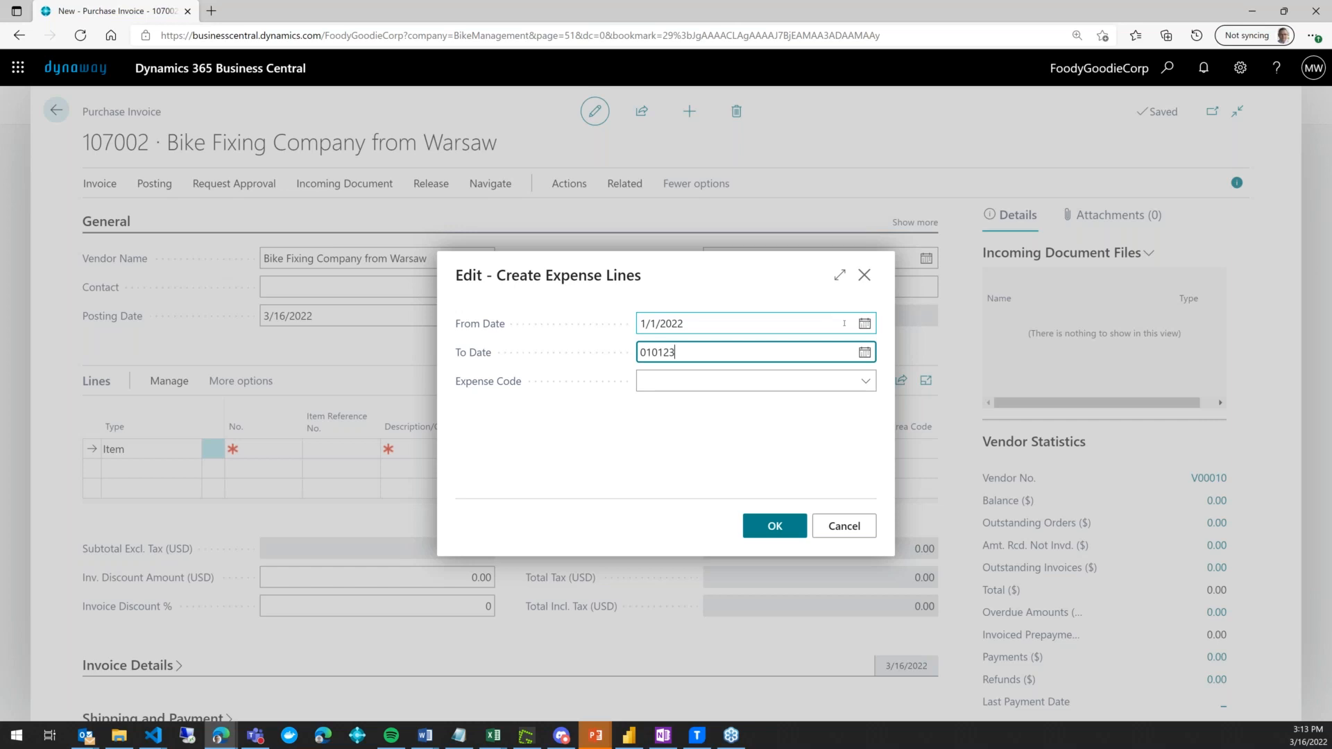
key(Tab)
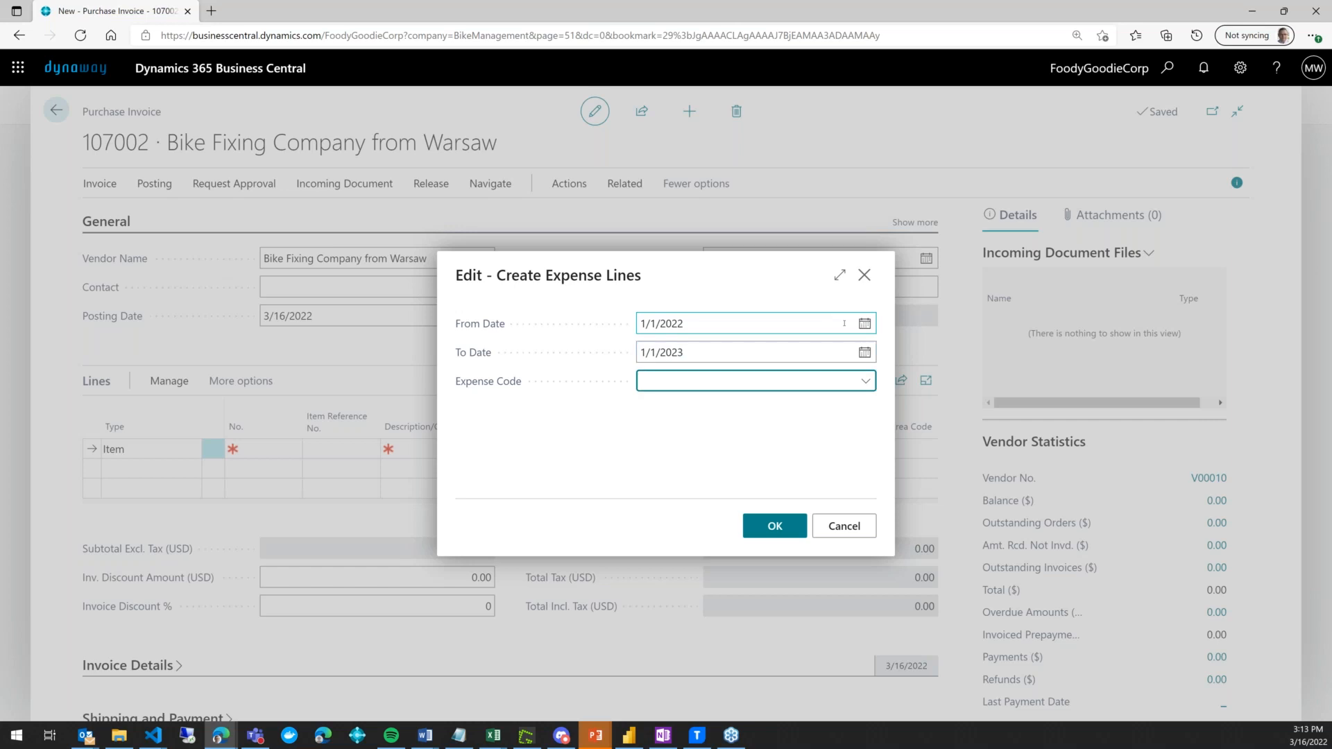
click(796, 529)
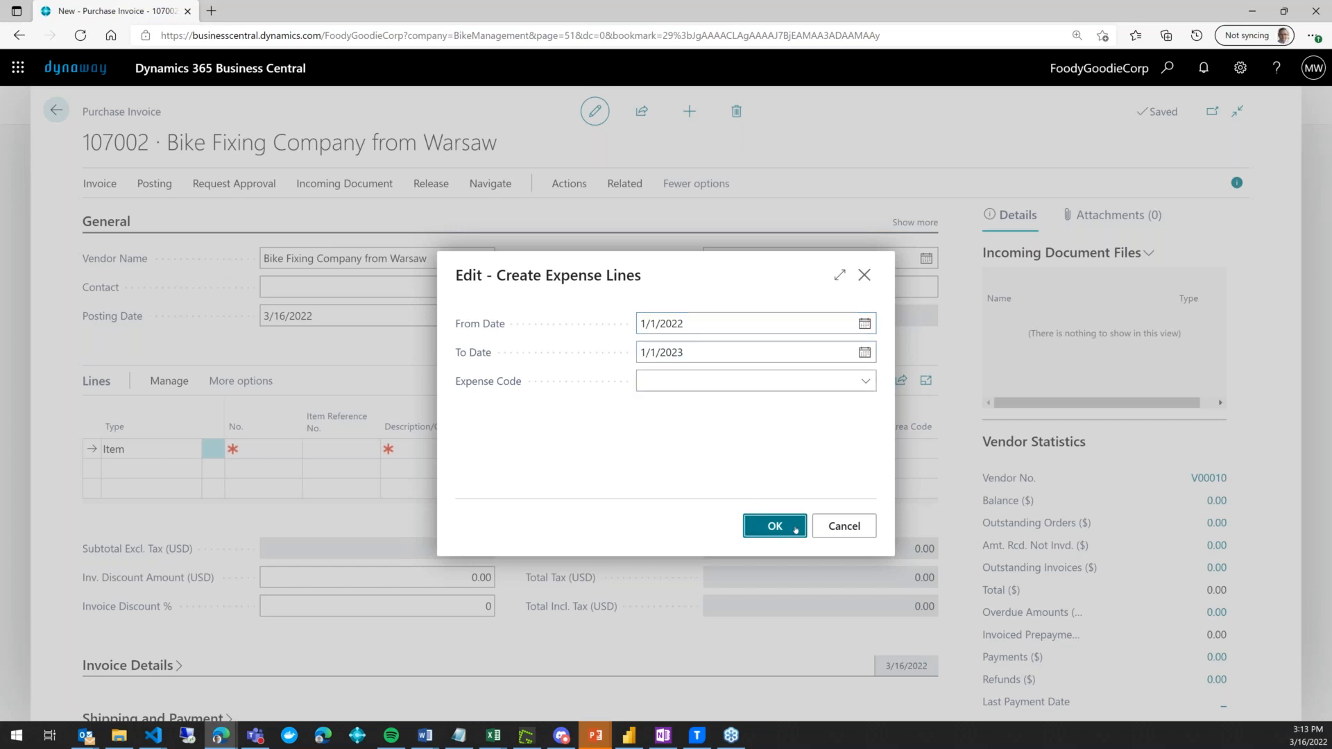
click(789, 466)
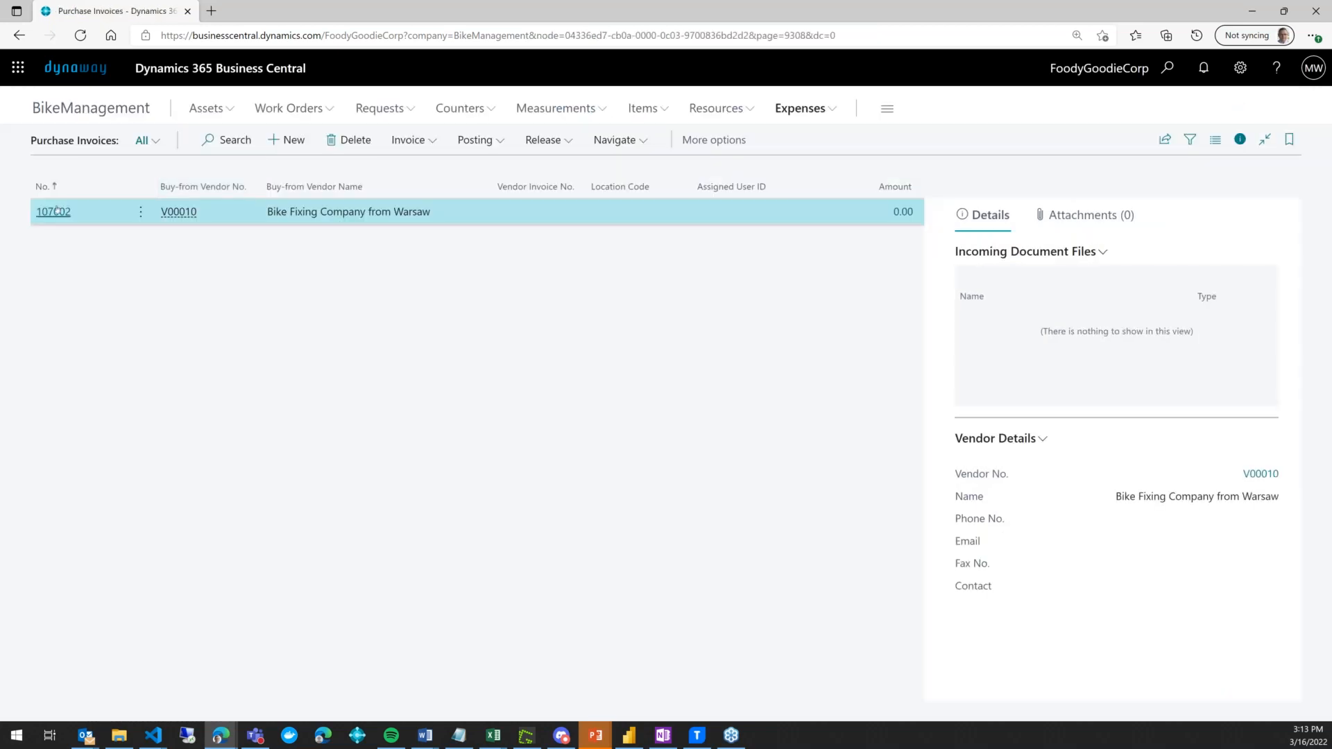
- Reopen invoice 107002 and retry fetching expenses for 3/1/2022–3/31/2022, dismissing the error
click(58, 211)
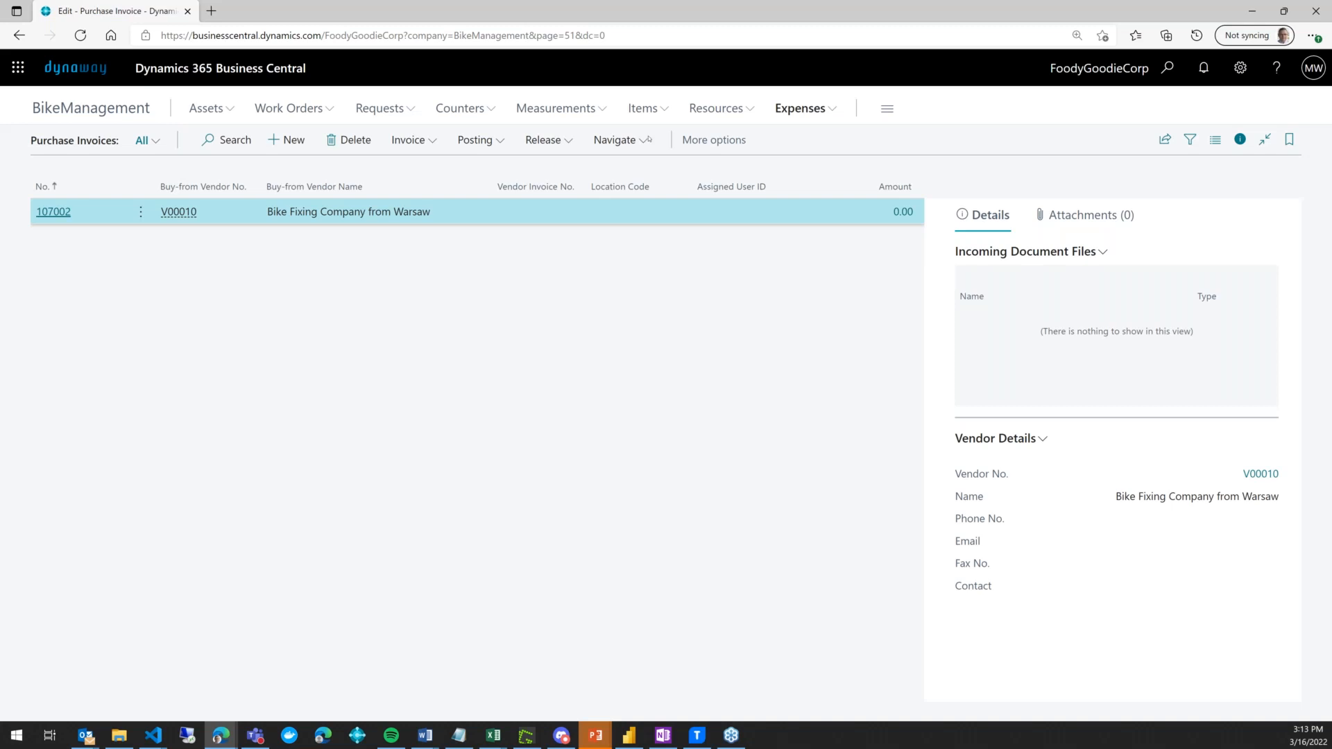
click(489, 186)
click(564, 186)
click(590, 216)
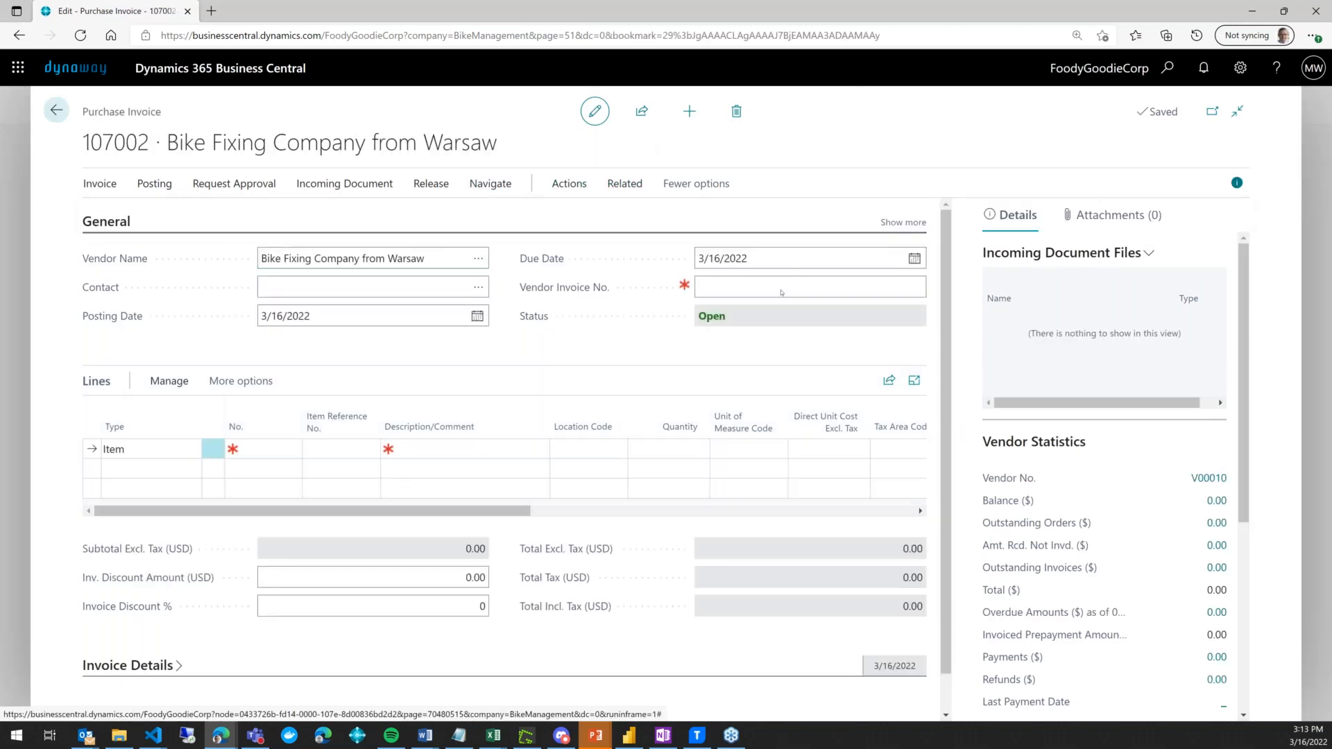
click(864, 324)
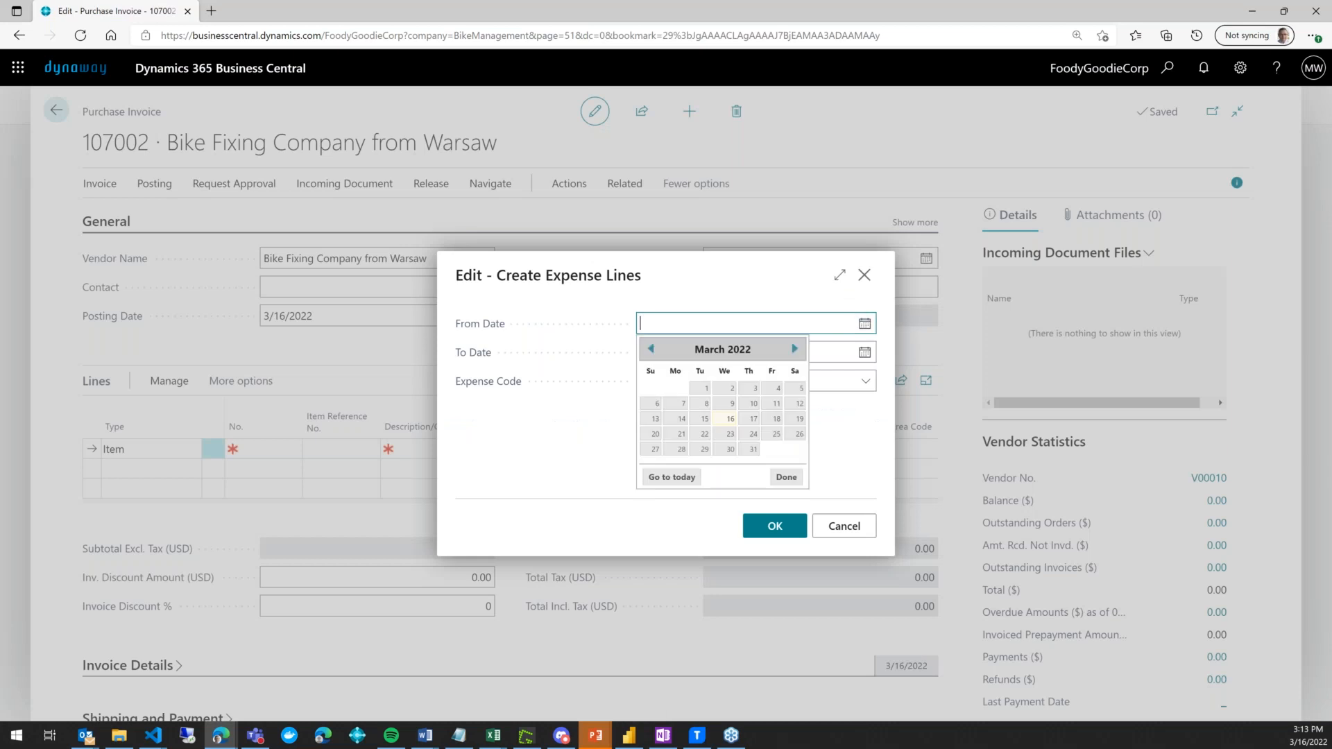
click(707, 389)
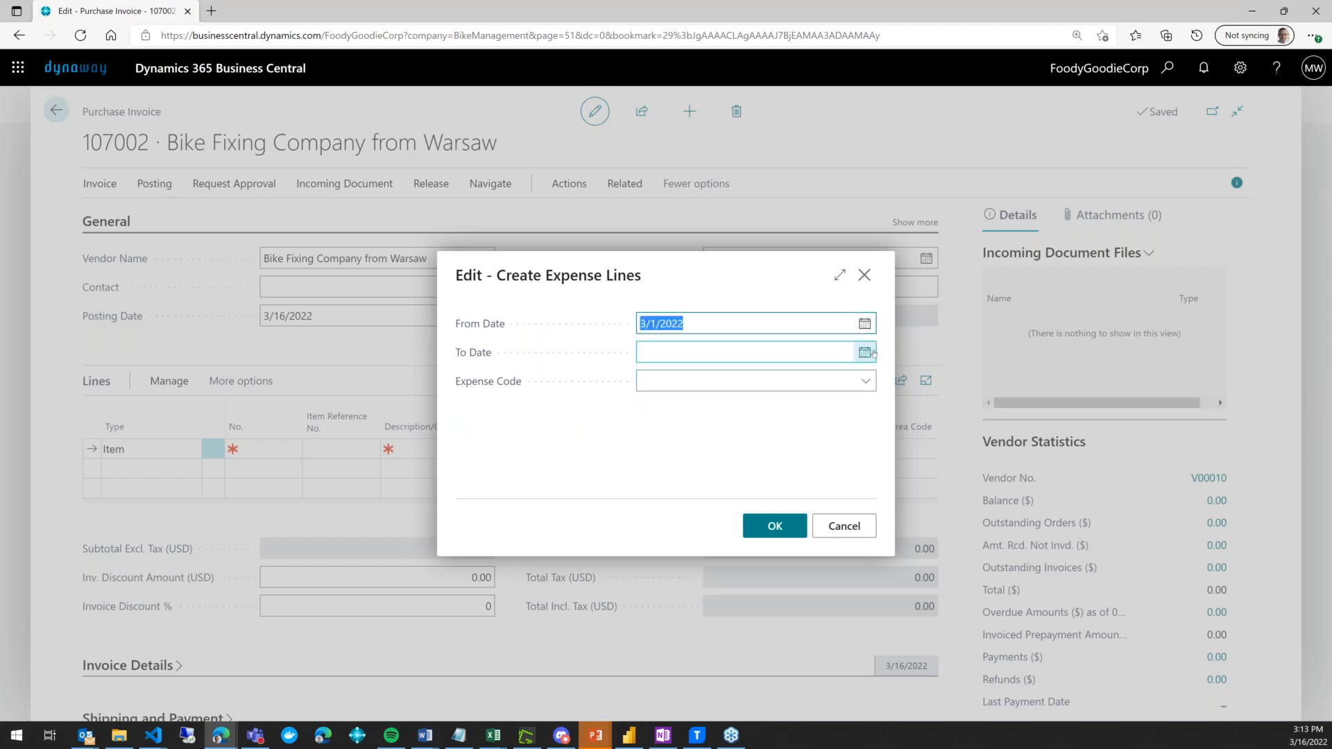
click(864, 352)
click(752, 478)
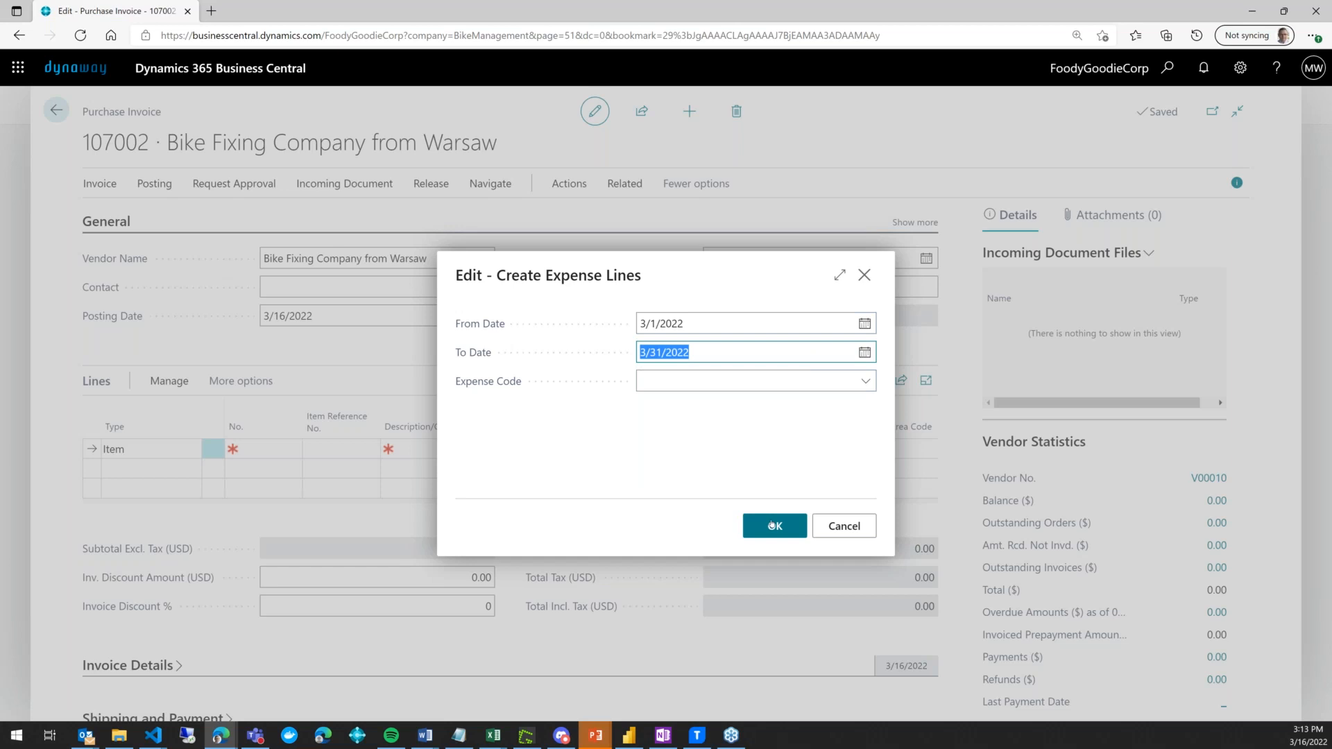
click(773, 526)
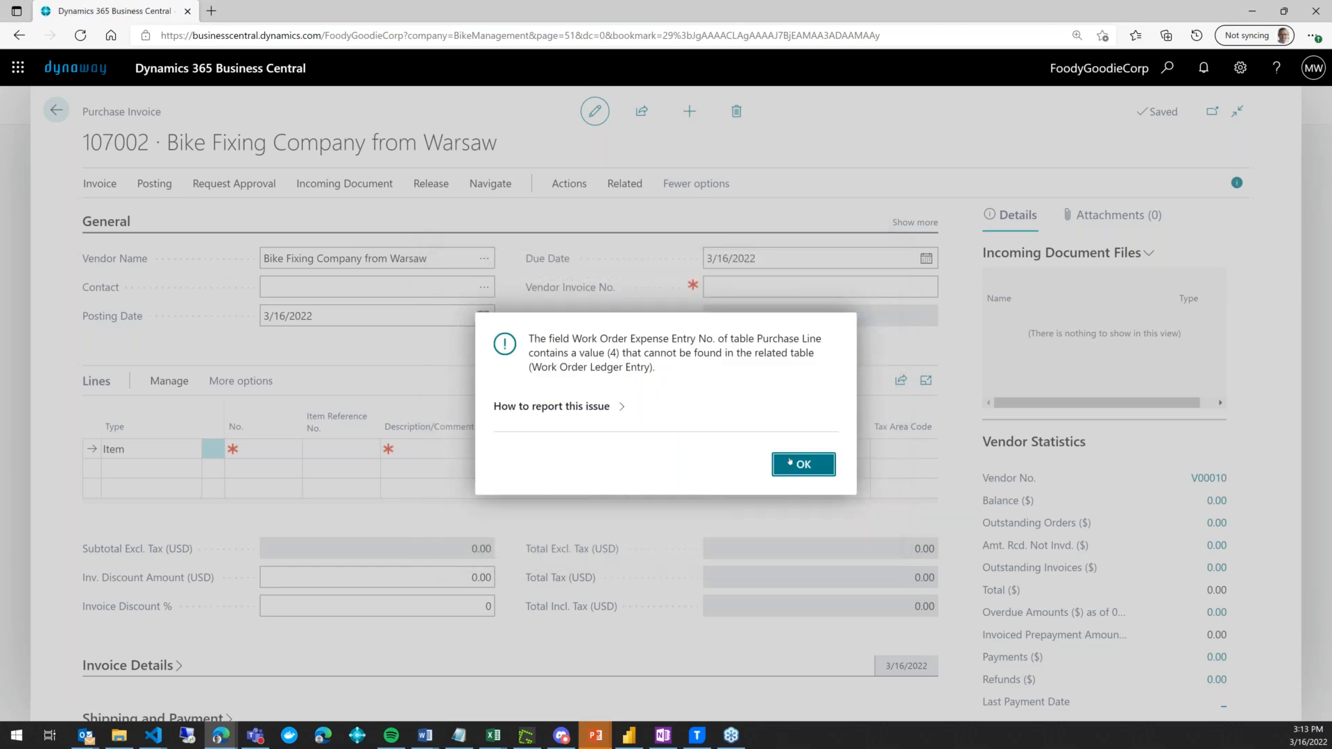
click(791, 464)
- Set the first invoice line's type to Resource and delete the extra second line
click(291, 449)
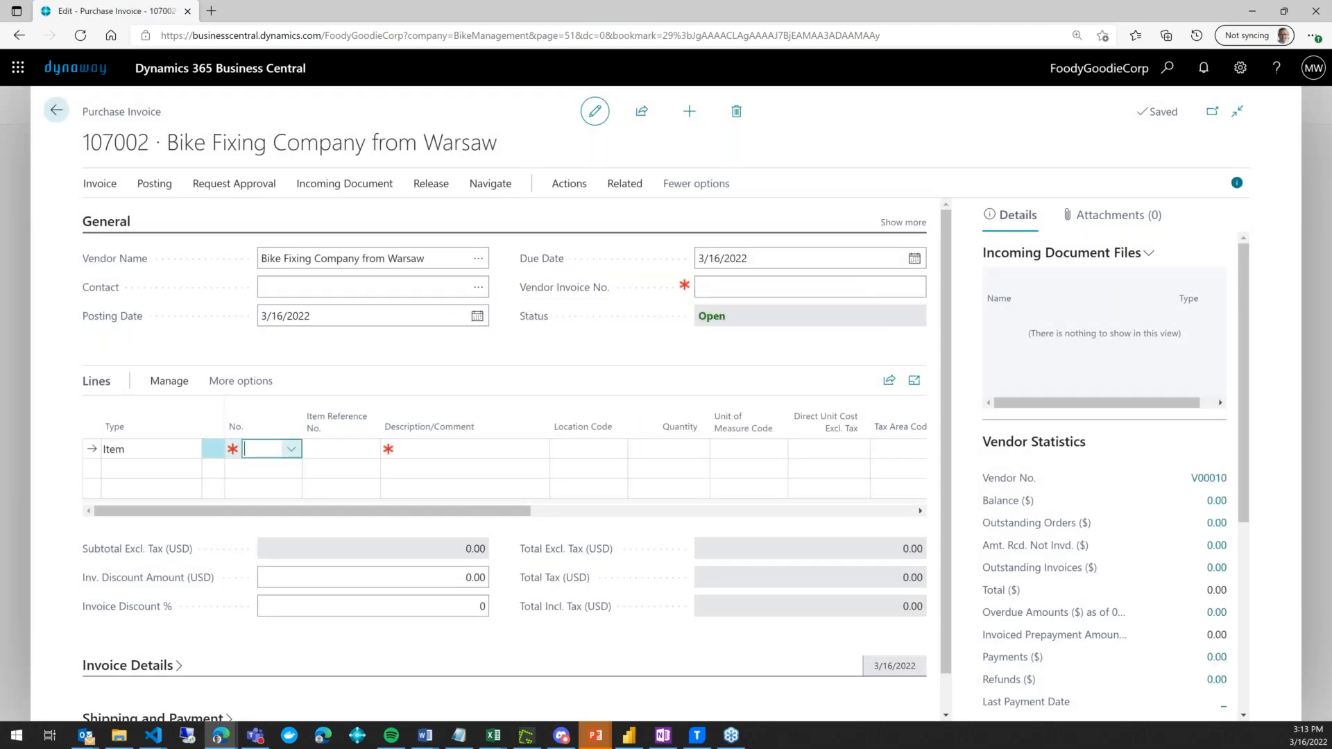
click(193, 453)
click(190, 449)
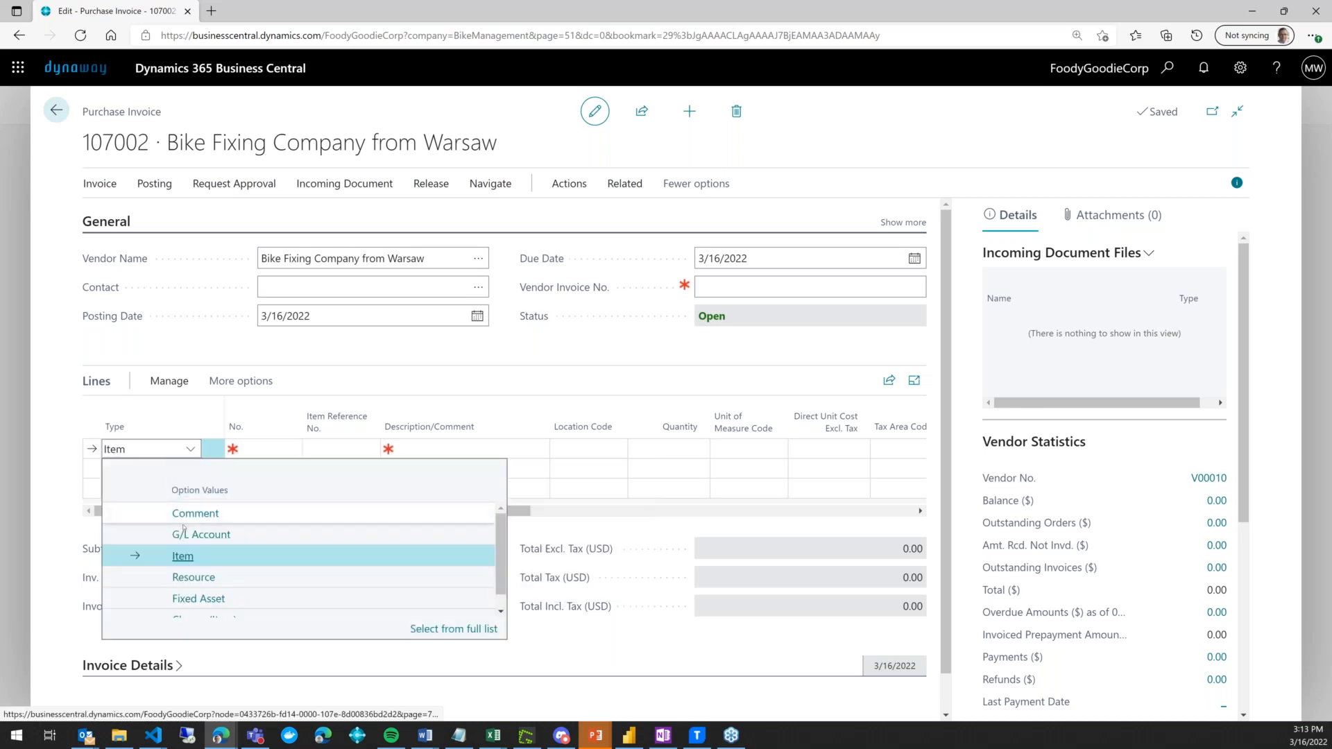
click(194, 578)
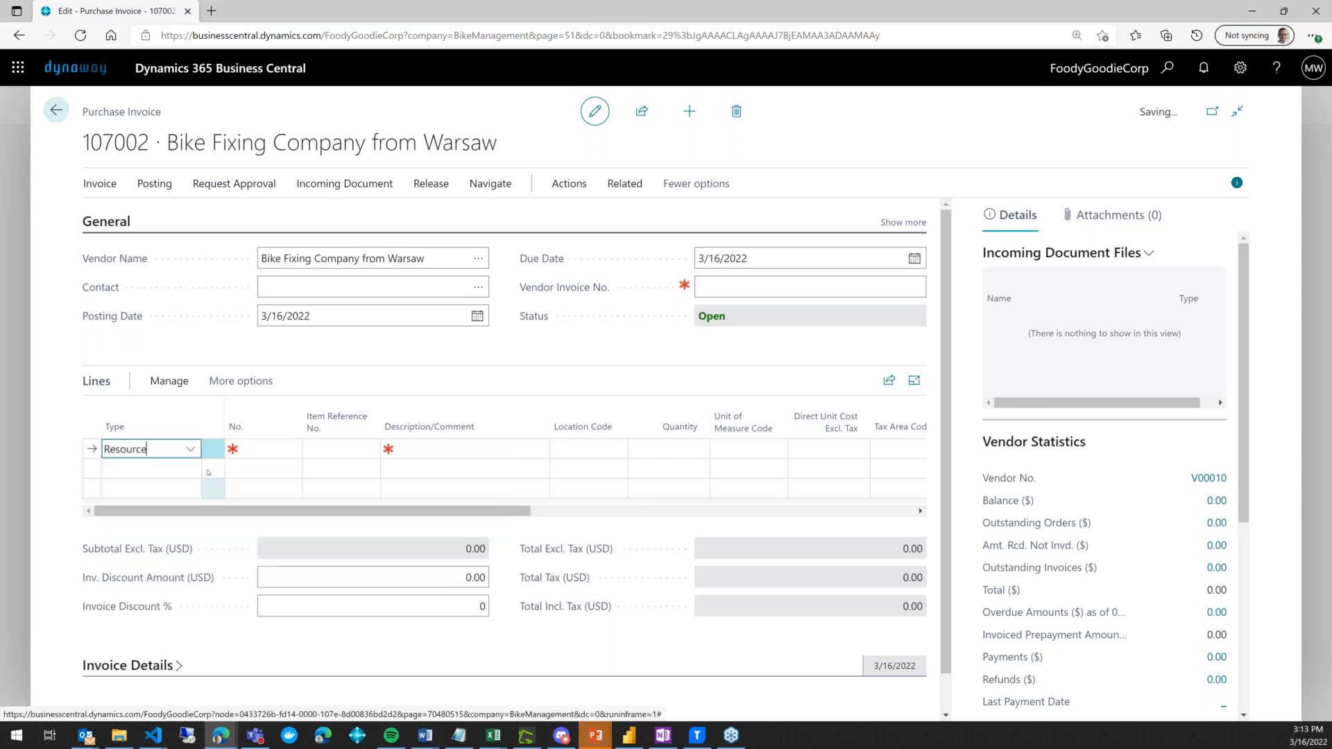
click(191, 469)
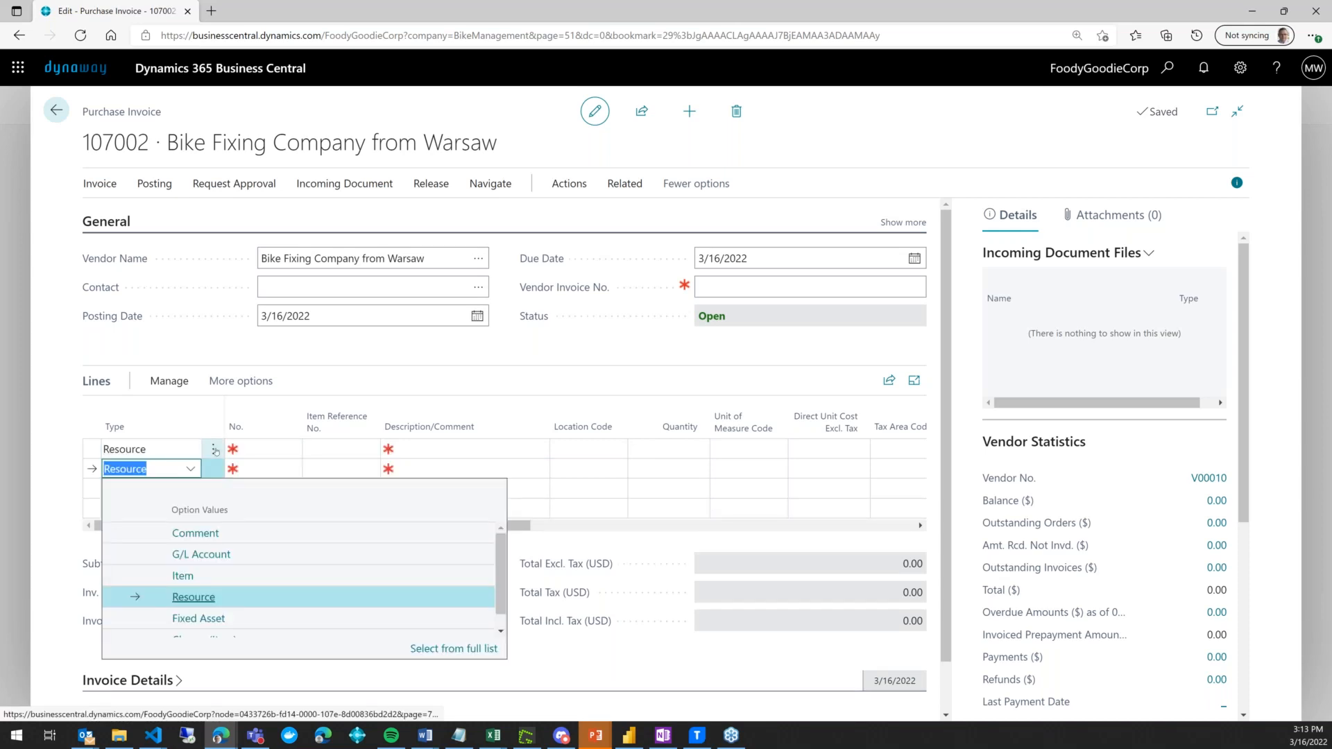
click(216, 452)
click(213, 449)
click(166, 503)
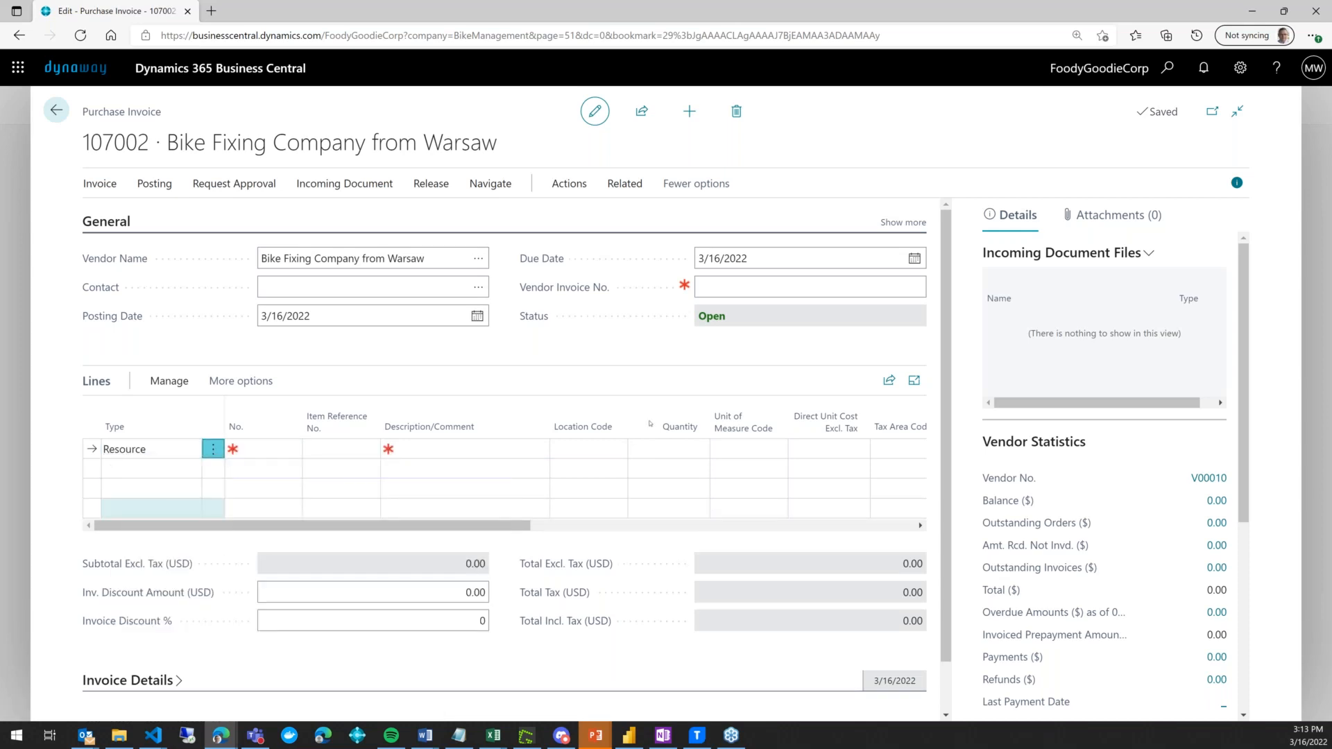
key(Return)
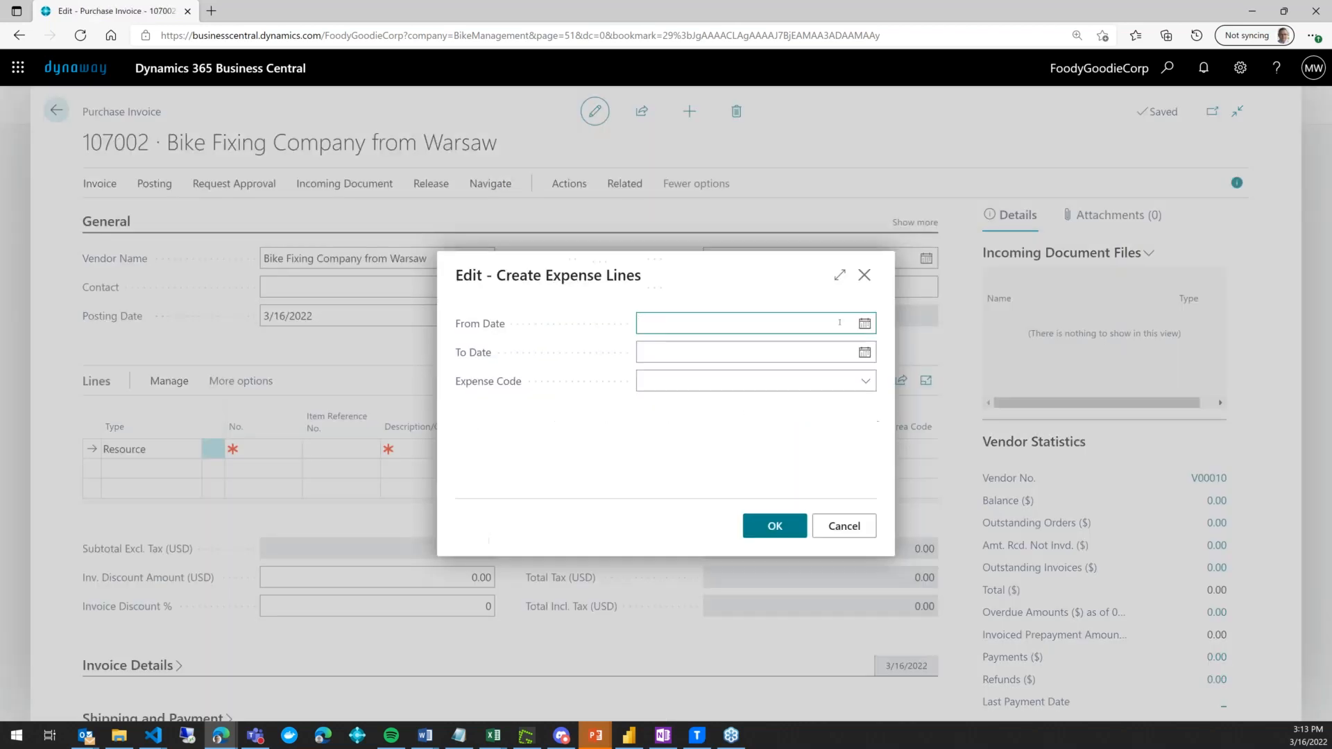
- Retry fetching expenses from 1/1/2022, dismiss the error, and enter vendor invoice number 31
text(0101)
key(Tab)
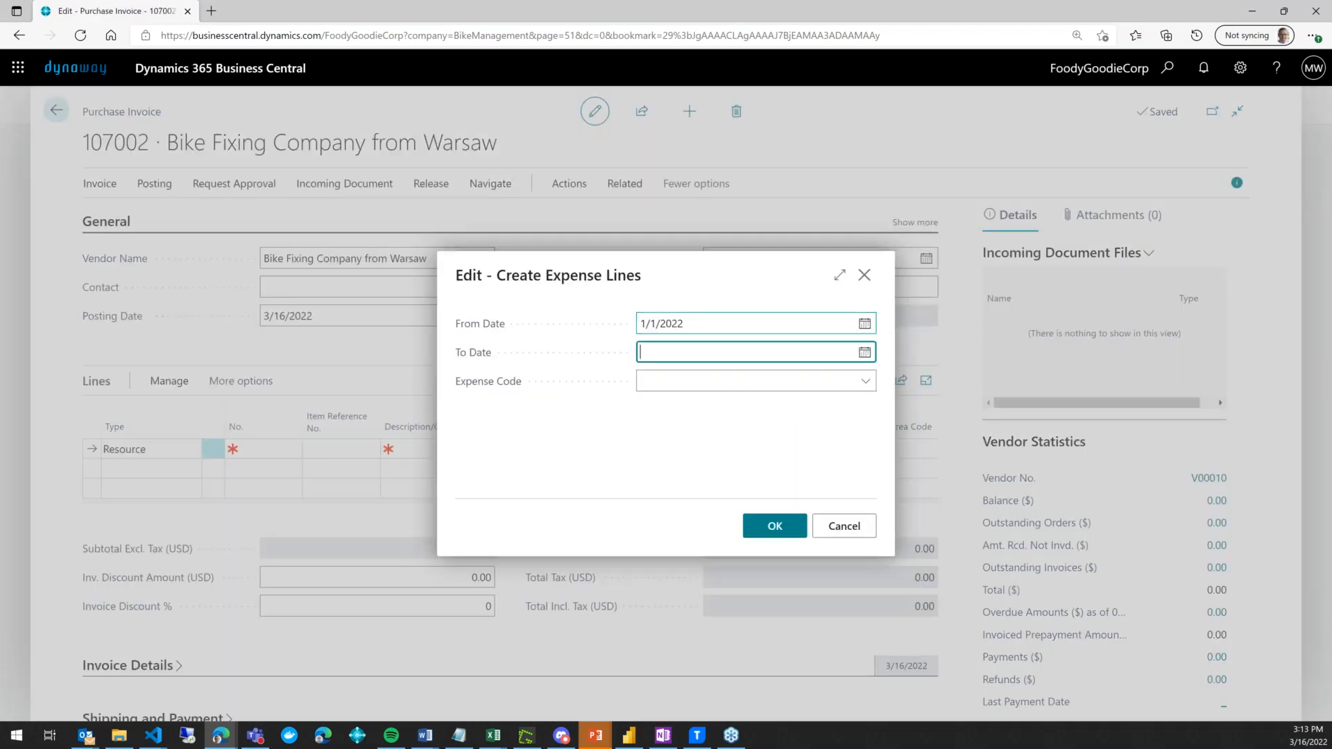
click(792, 521)
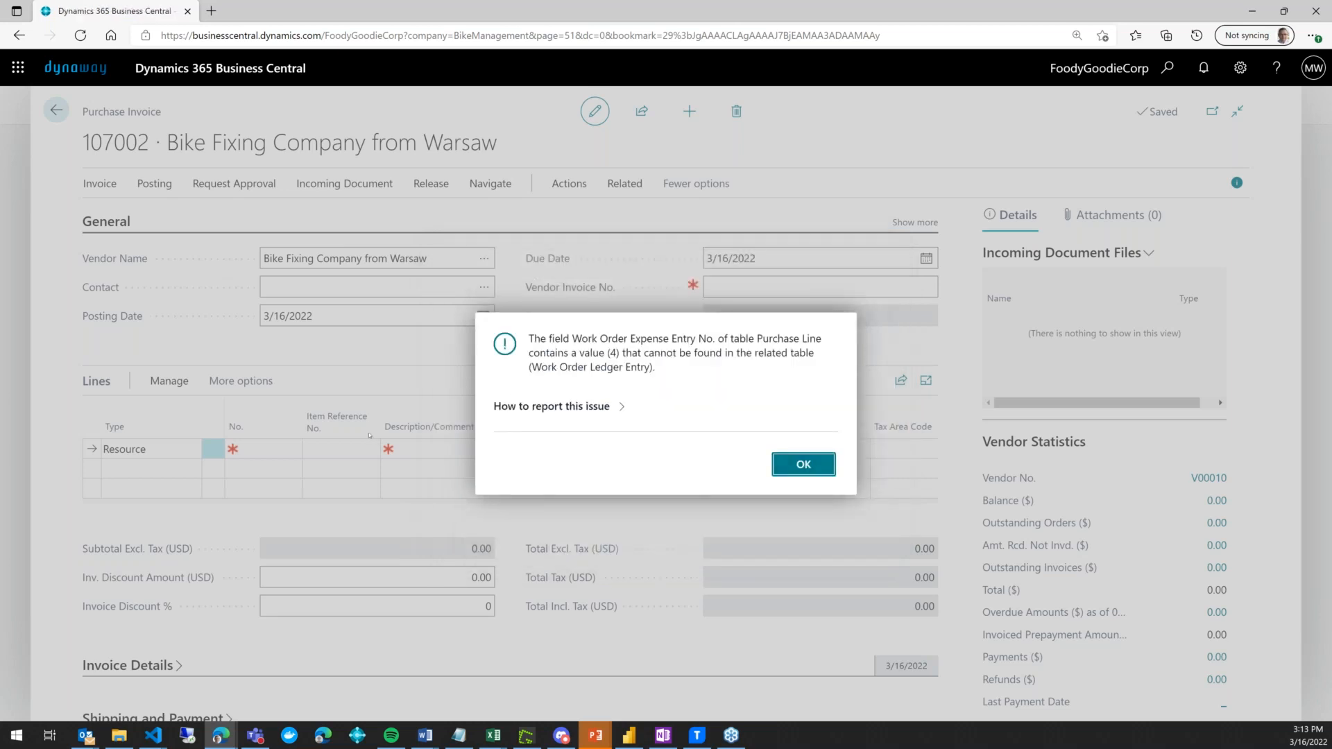
key(Return)
text(31)
key(Tab)
- Retry Get Work Order Expenses from 3/1/2022 and dismiss the error
click(572, 185)
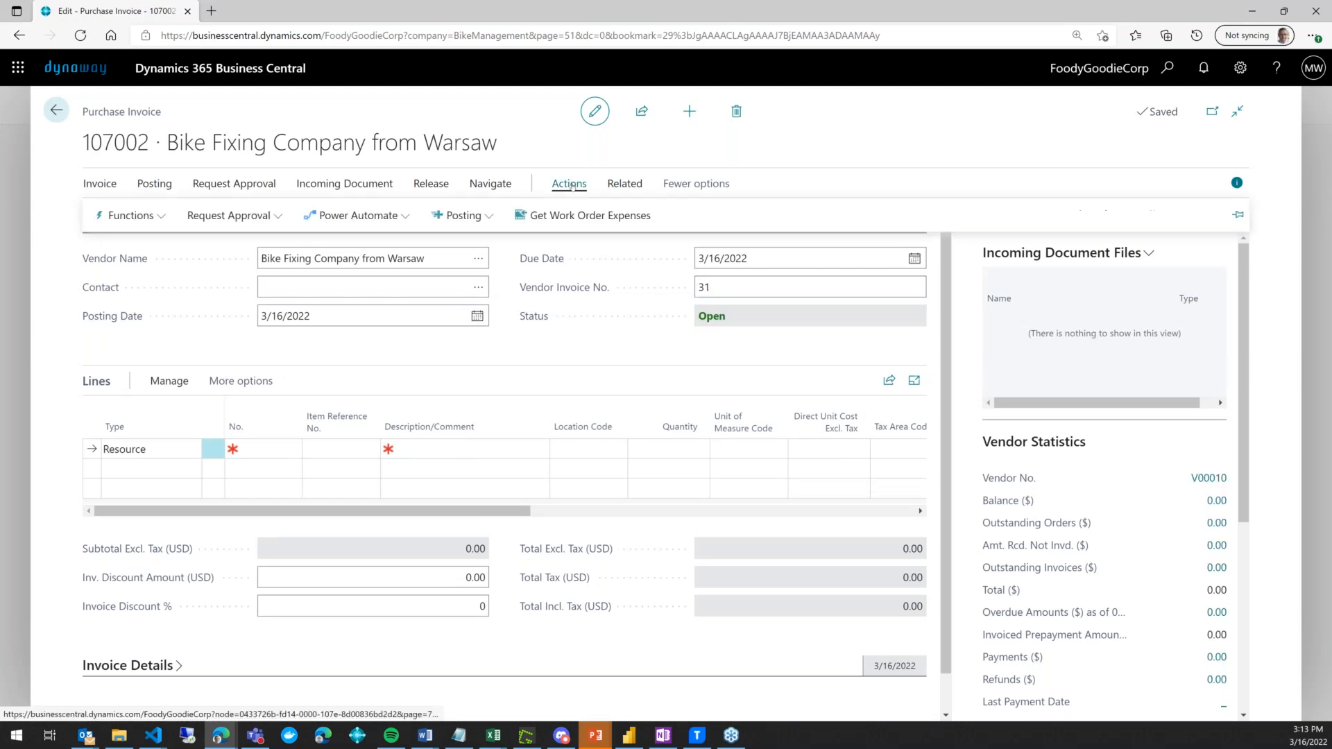
click(543, 216)
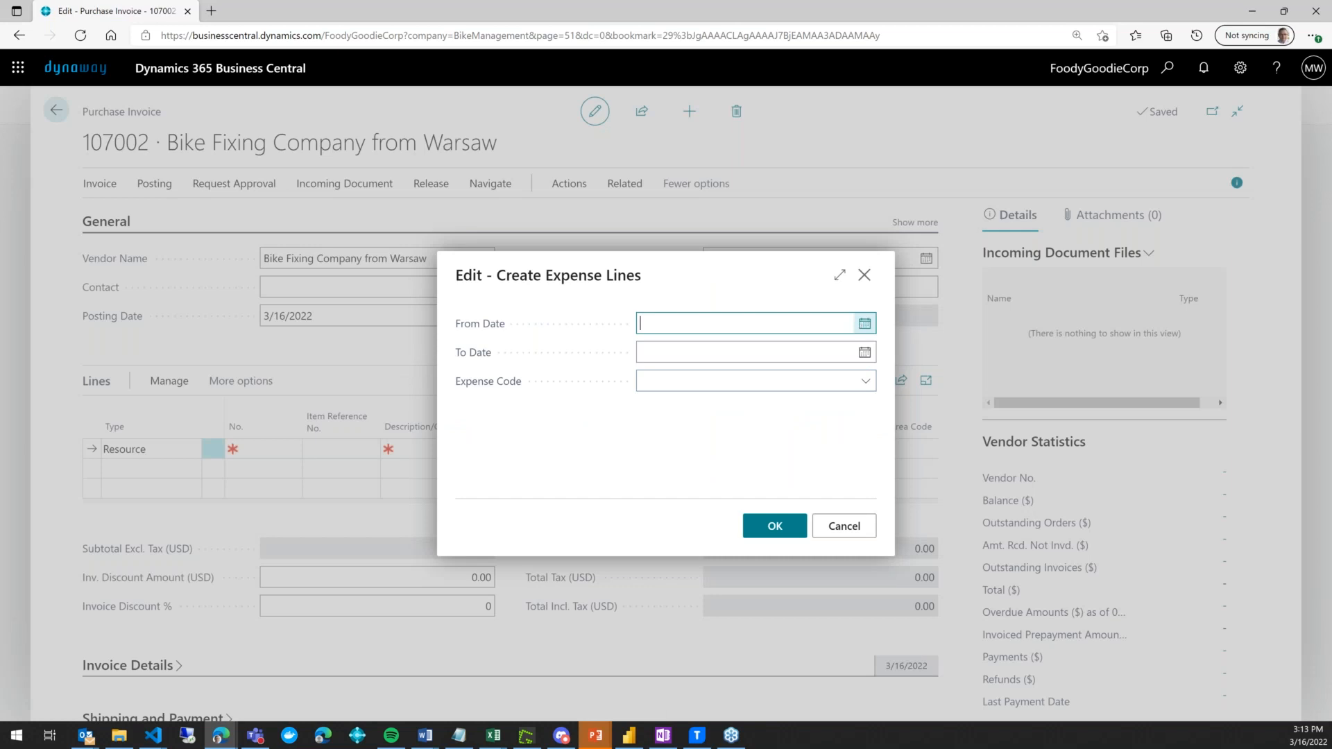
click(864, 323)
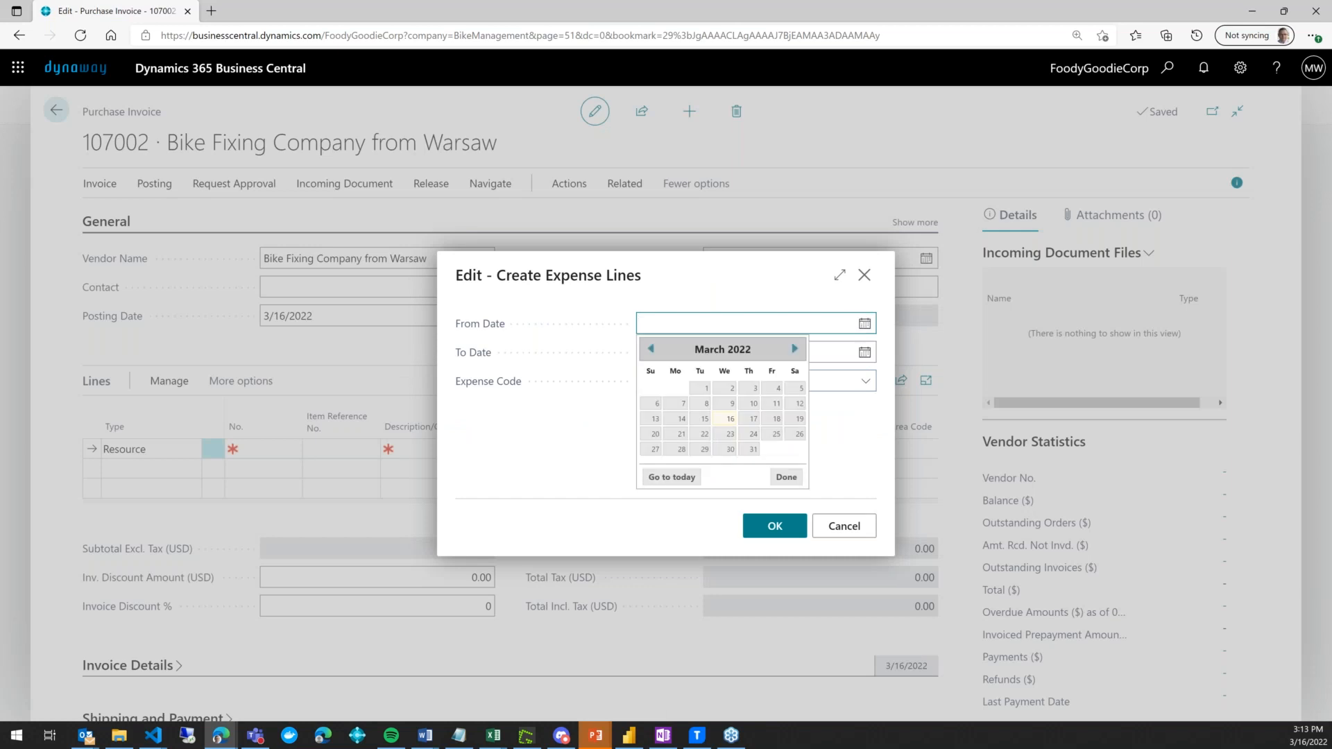
click(704, 388)
click(777, 526)
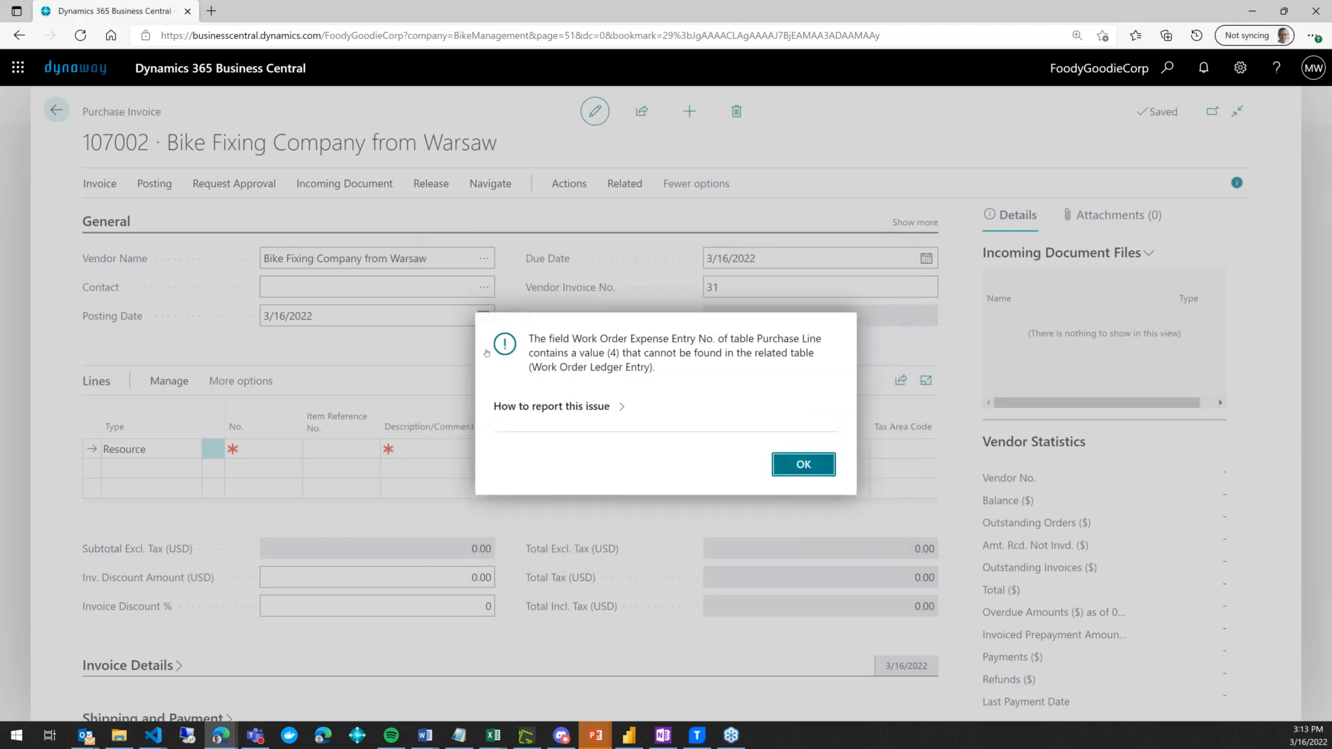
click(803, 464)
- Try creating expense lines once more with From Date 1/1/2022
click(56, 110)
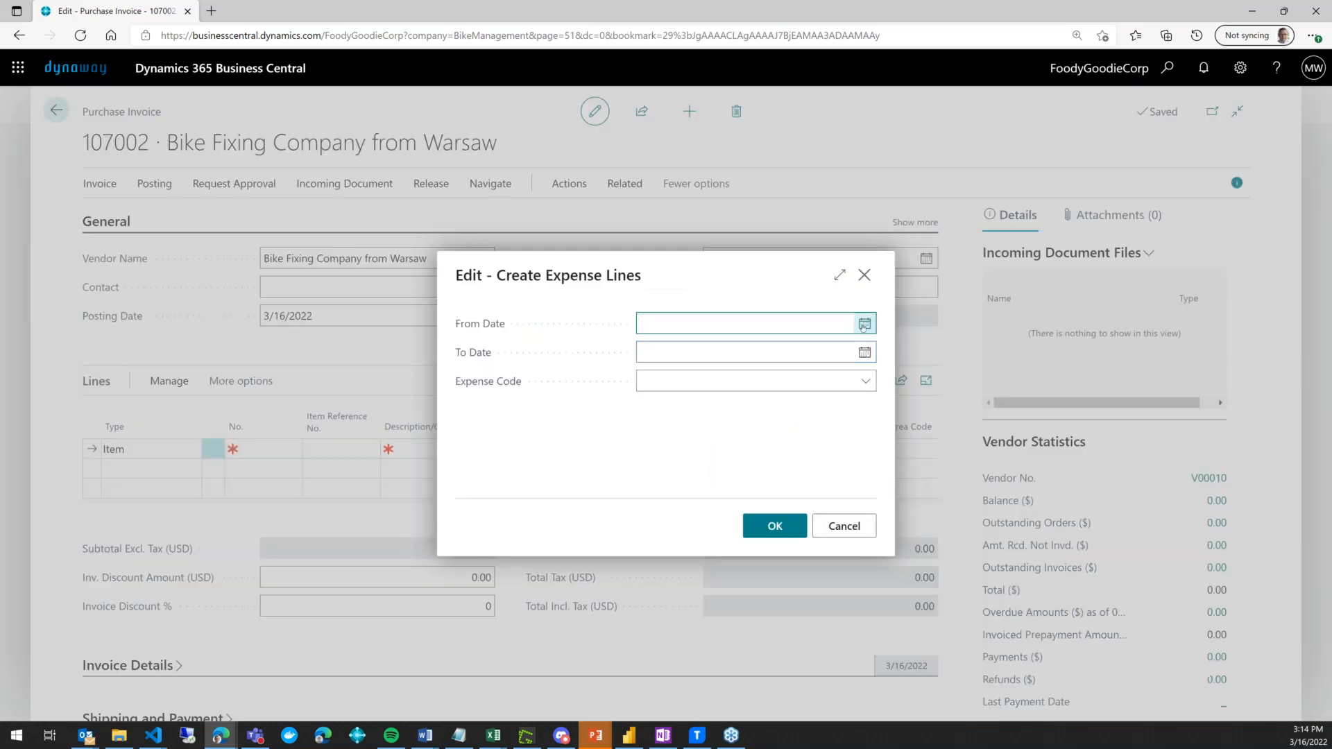
click(831, 325)
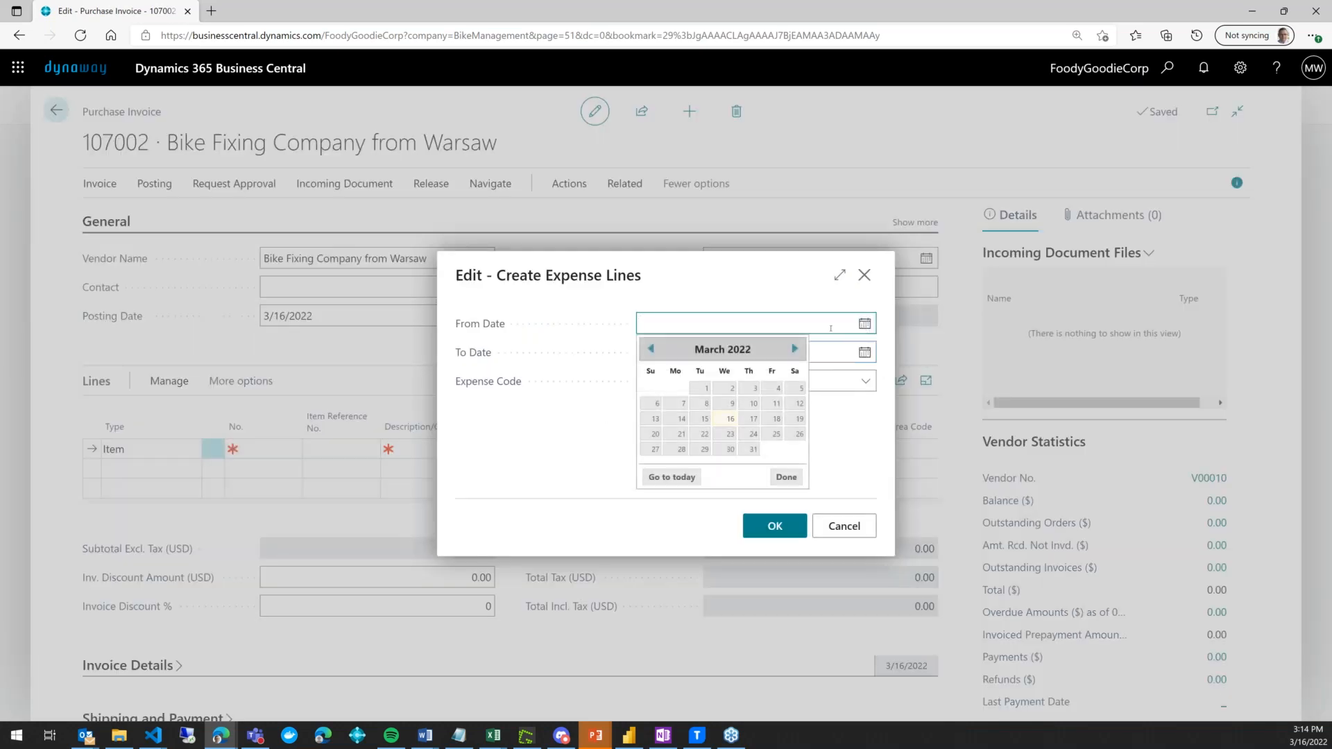
text(0316)
key(BackSpace)
key(BackSpace)
key(BackSpace)
text(010)
key(BackSpace)
key(BackSpace)
key(BackSpace)
text(101)
key(Tab)
click(780, 527)
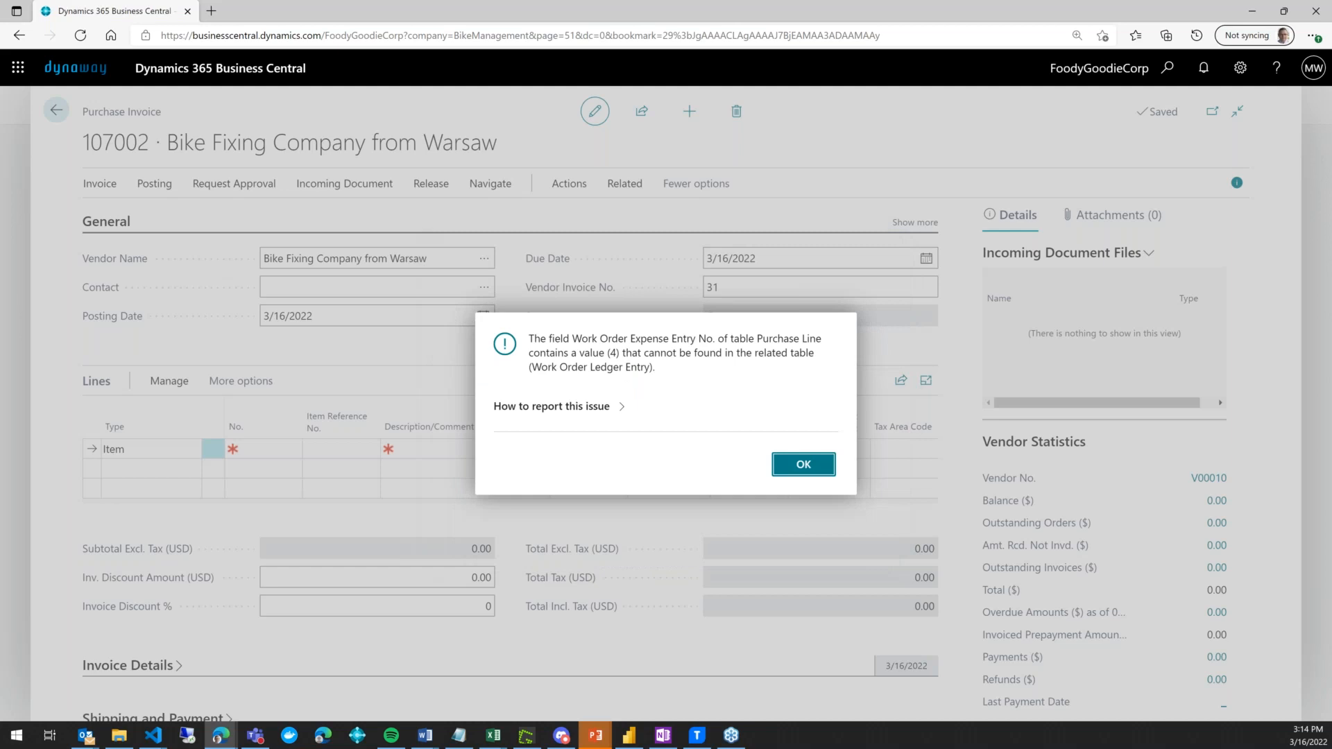
- Dismiss the error and make the line a Resource line for Bike Repair (BR)
key(Return)
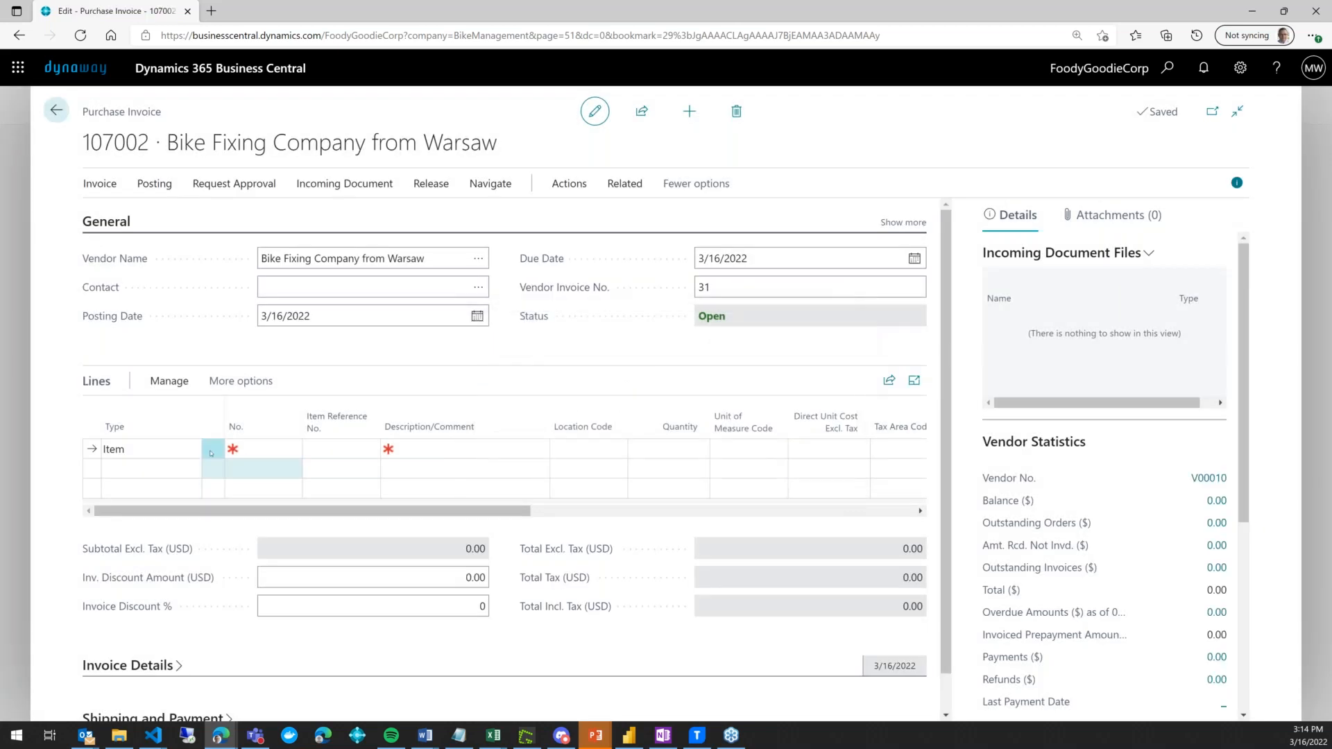
click(188, 449)
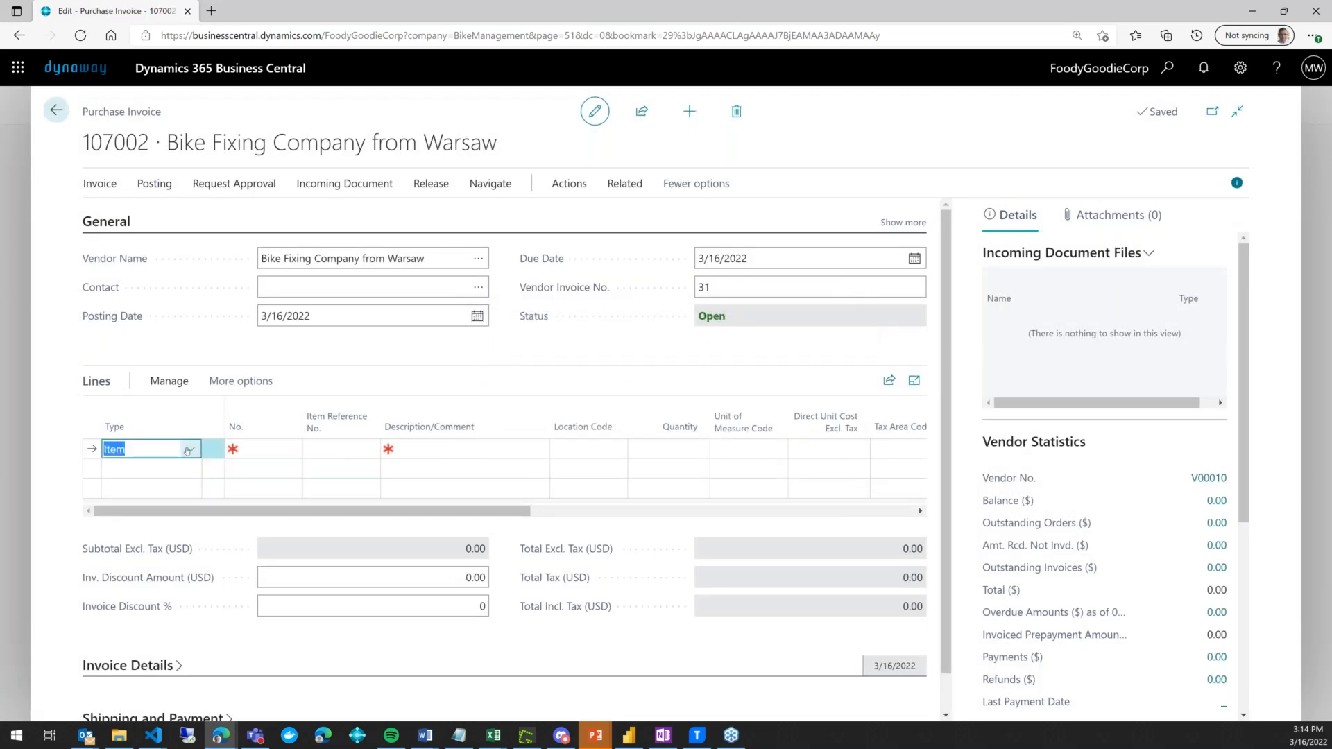
click(189, 449)
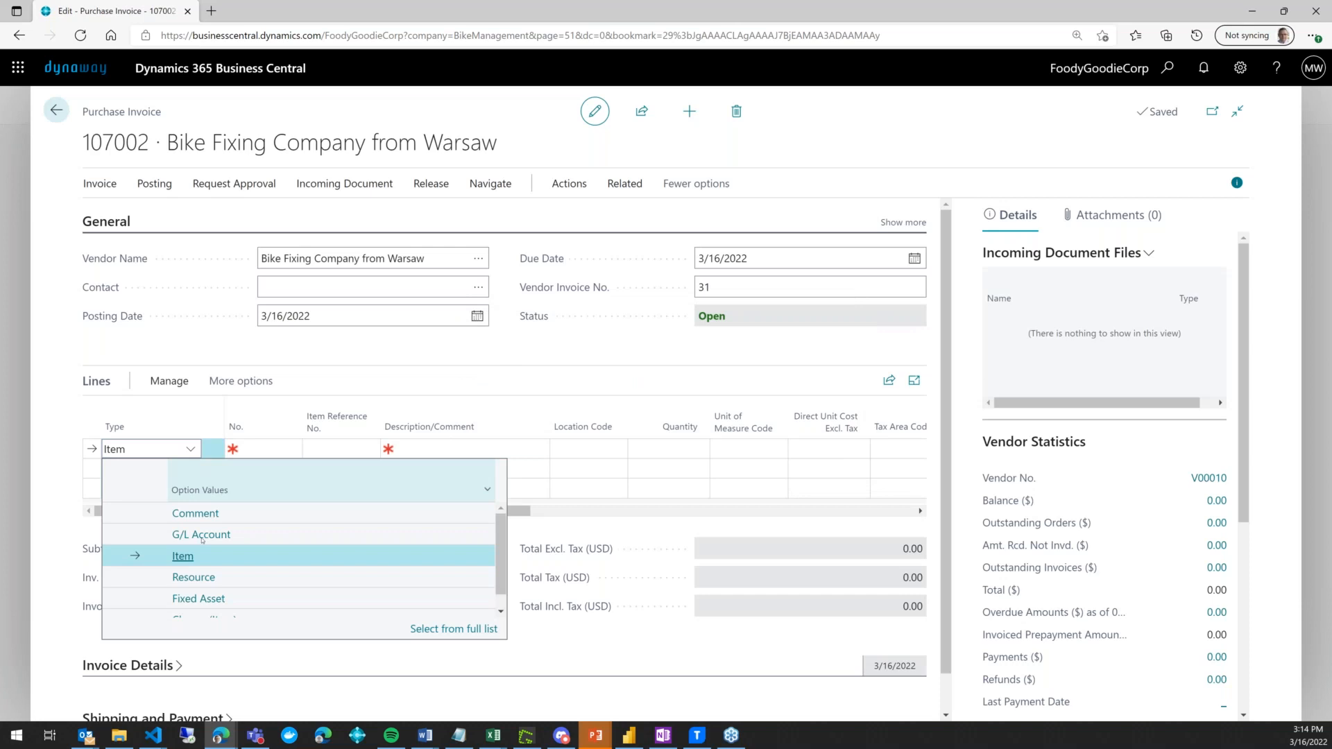
click(194, 578)
key(Tab)
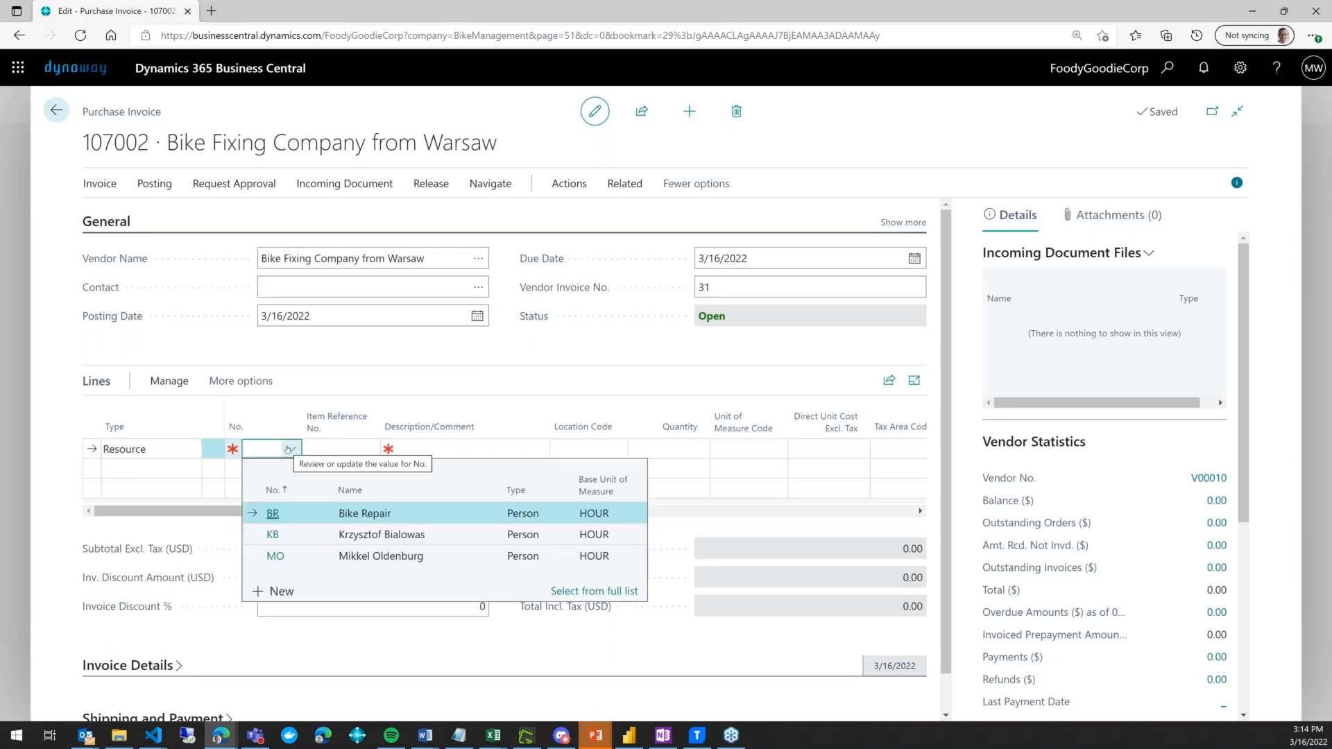
click(291, 516)
drag(291, 512, 676, 512)
- Link the line to WO00006's Change Tyre expense entry 3
click(712, 444)
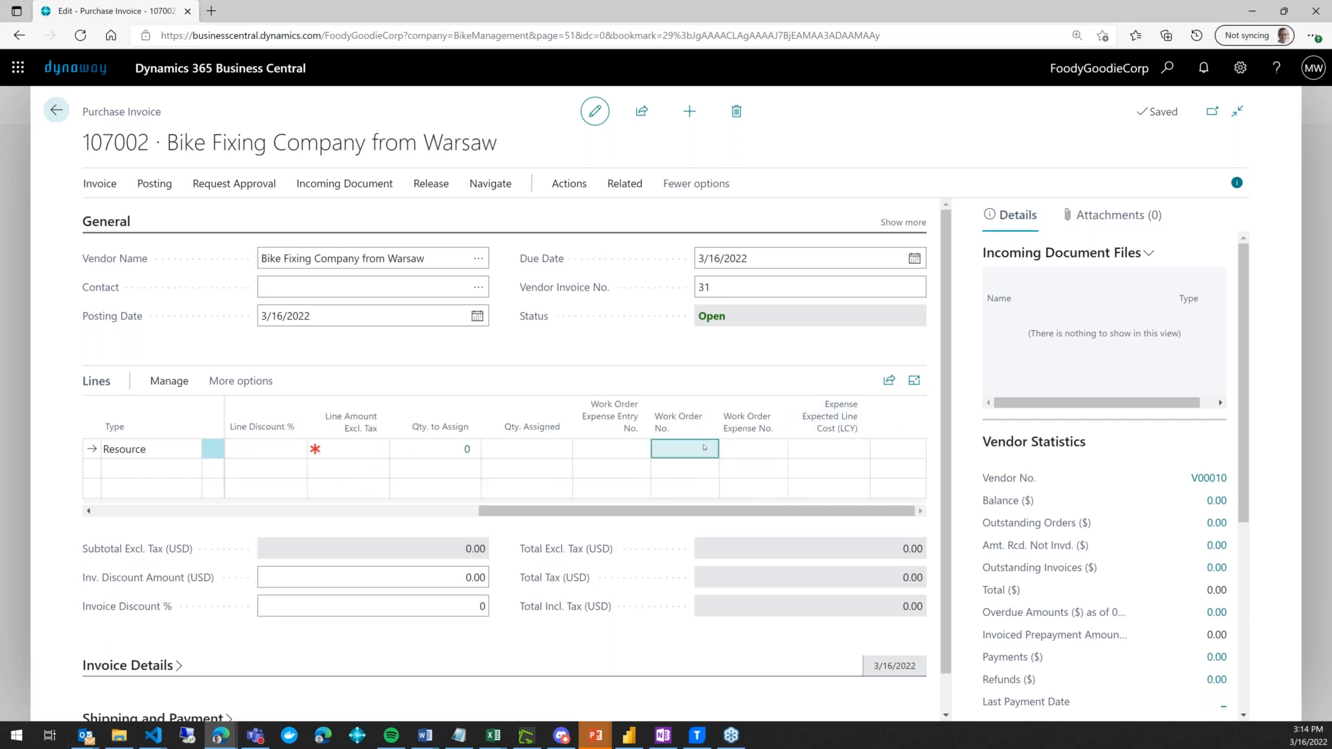
click(632, 449)
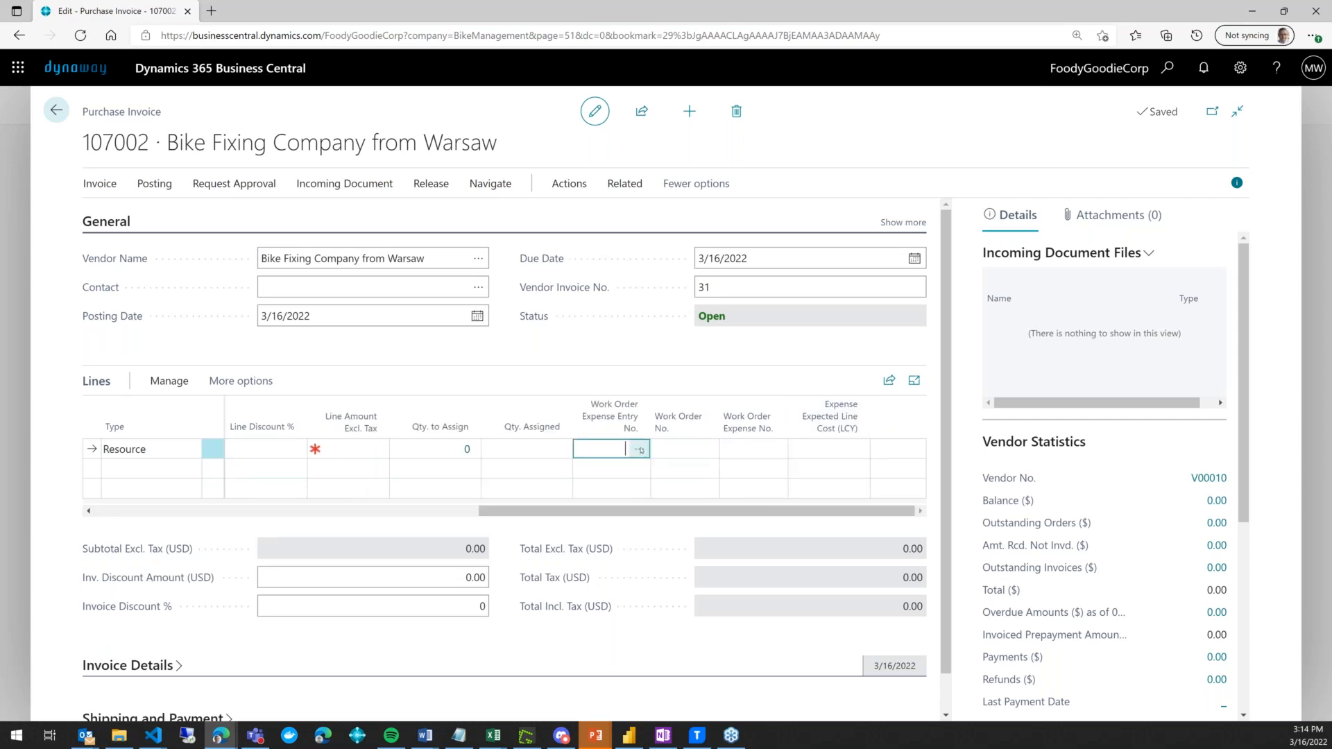
click(639, 449)
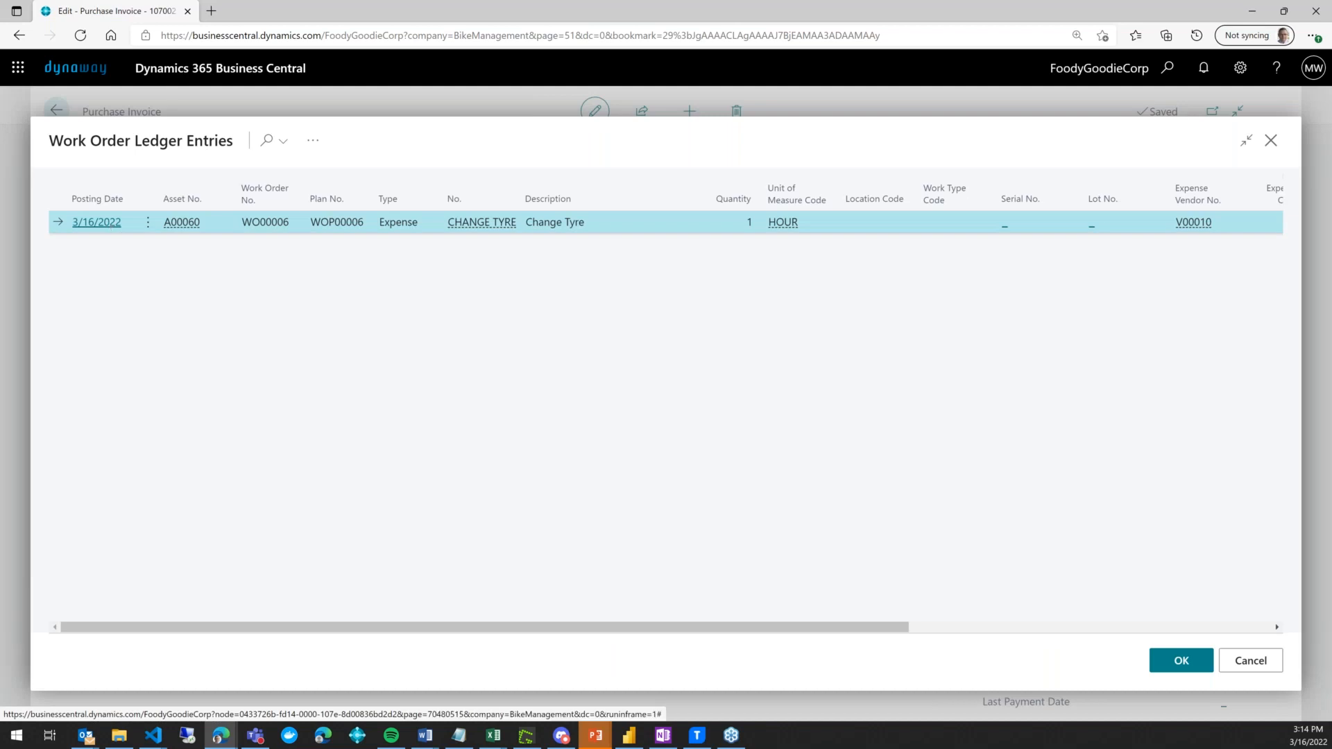
click(97, 222)
drag(695, 514, 809, 513)
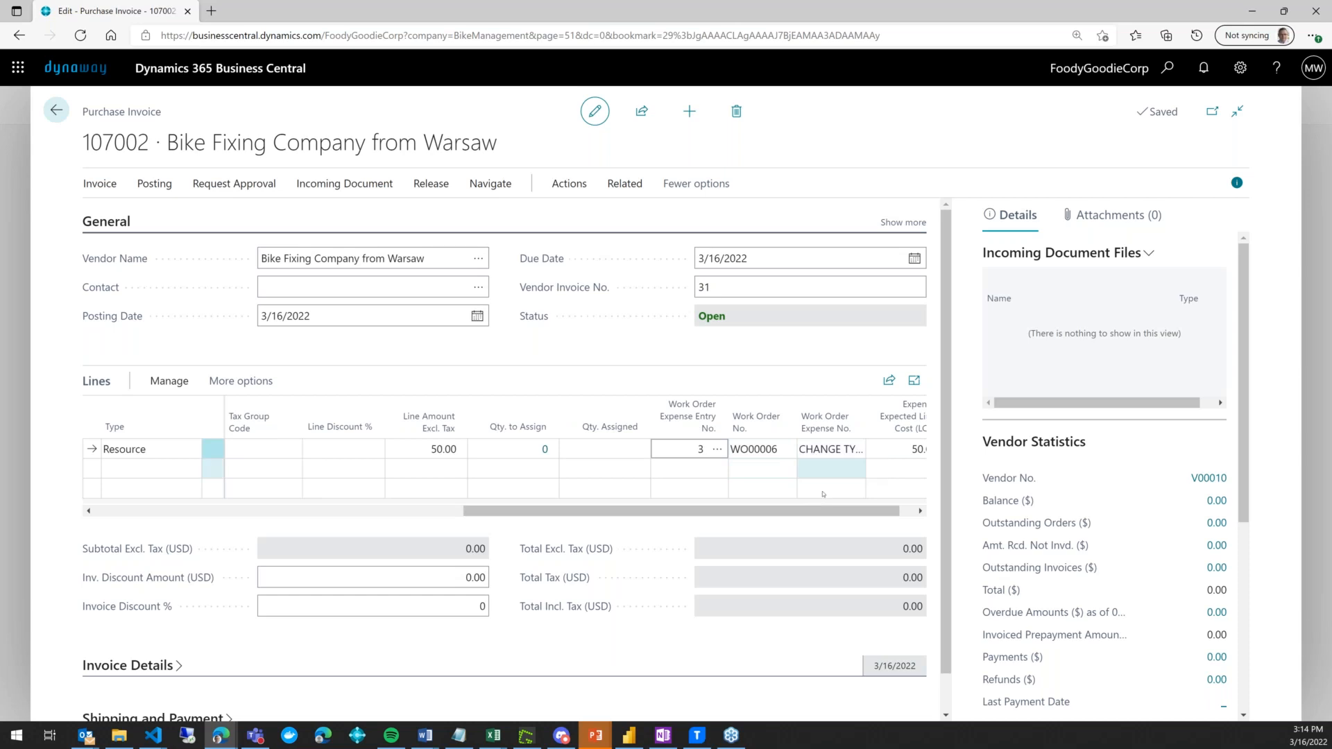
drag(824, 512, 840, 512)
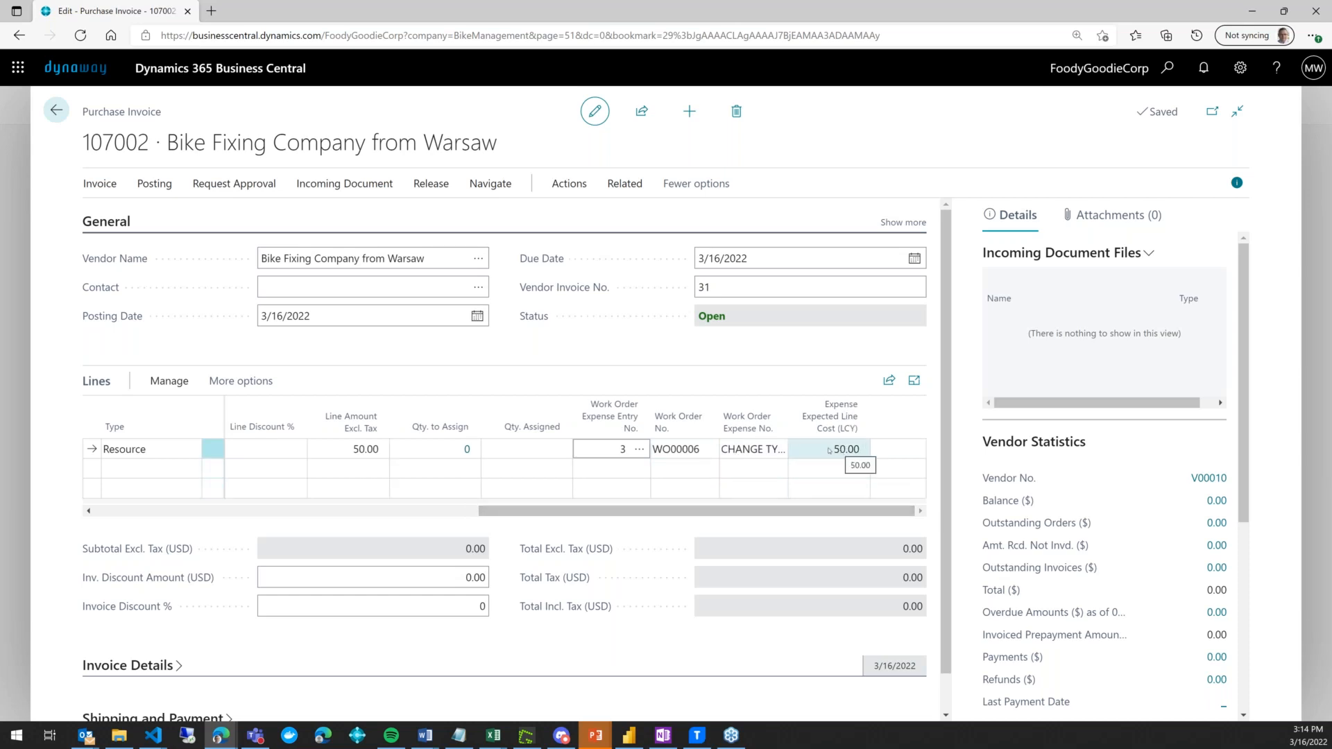
drag(684, 512, 422, 511)
- Set the line's Direct Unit Cost to 45.00
click(502, 451)
text(45)
key(Tab)
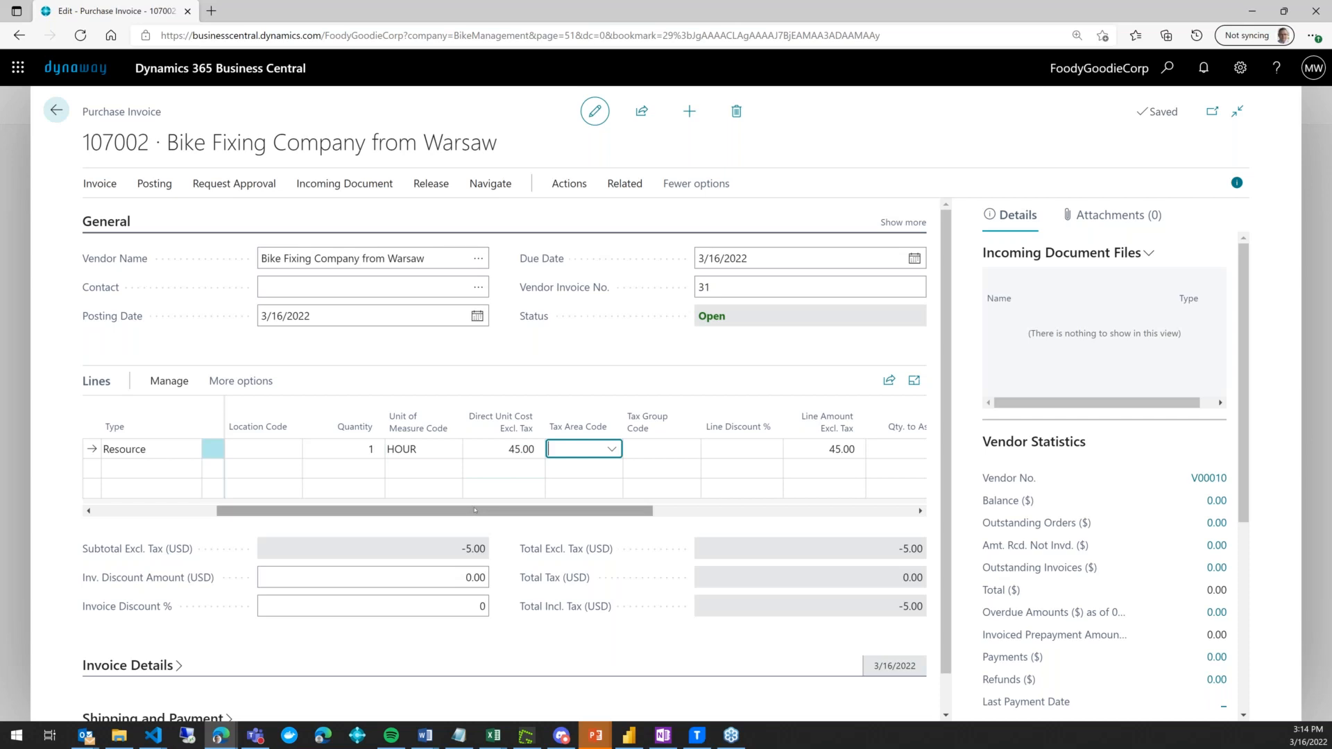
click(439, 467)
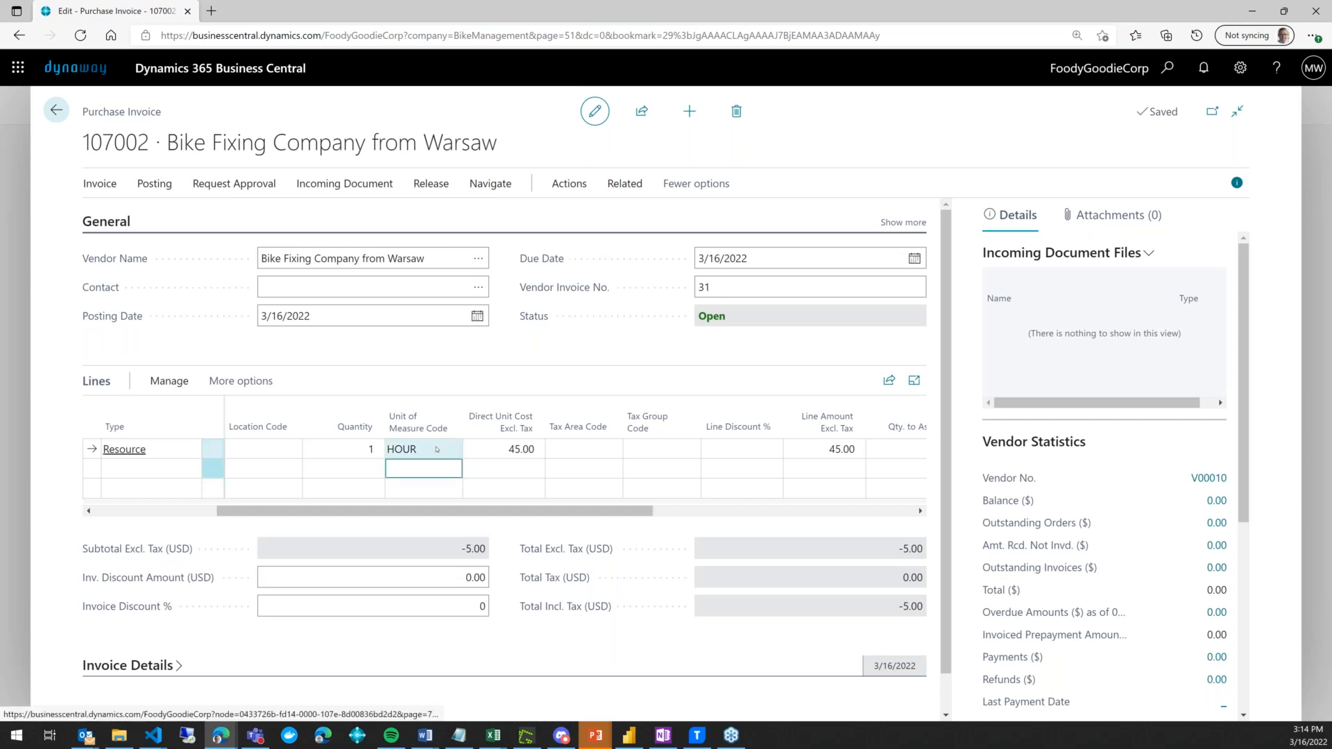
click(437, 449)
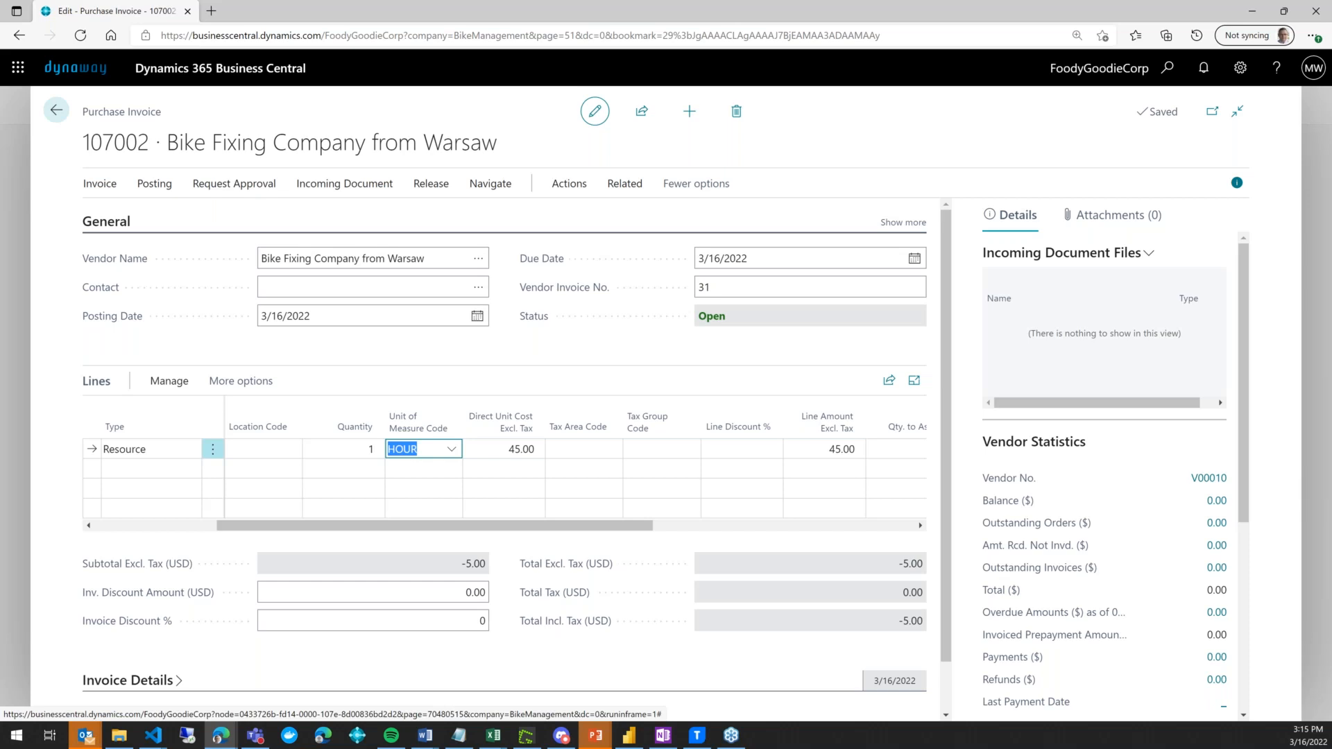
- Post invoice 107002 as posted invoice 108002 without opening the posted document
click(154, 183)
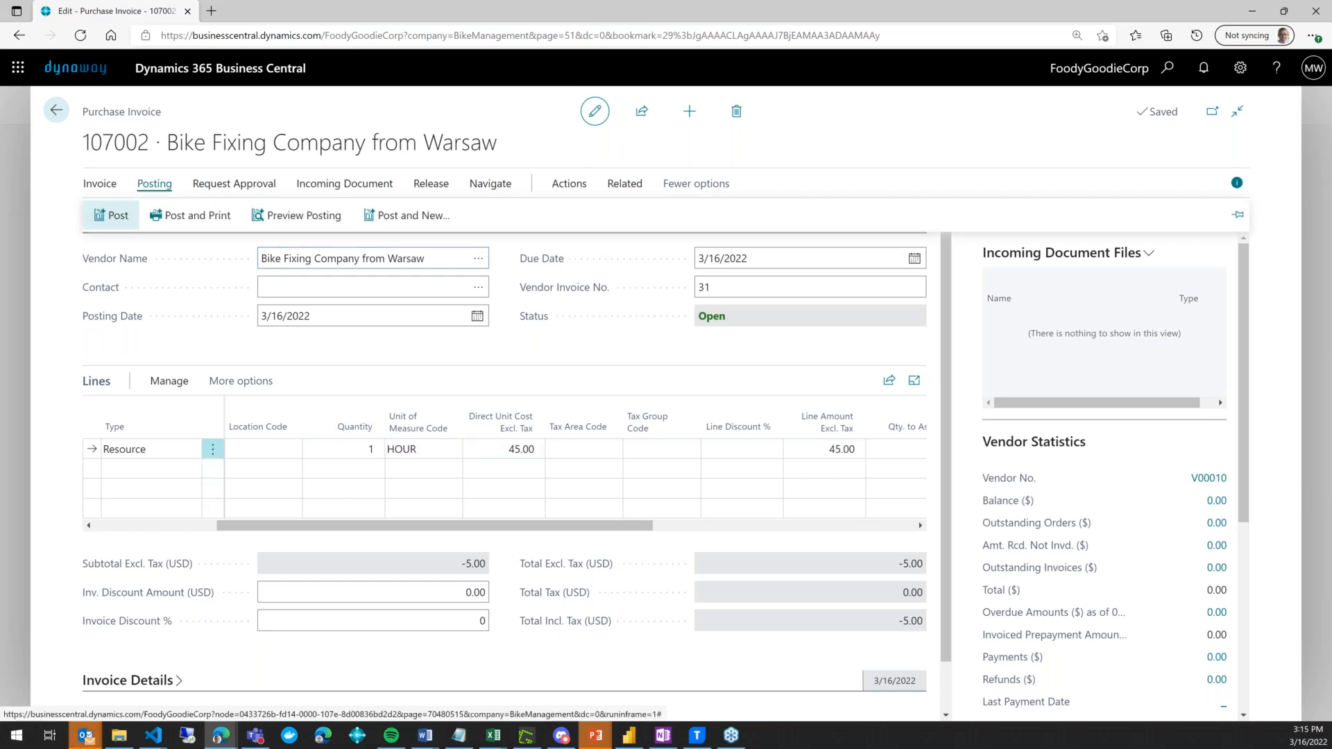
click(111, 215)
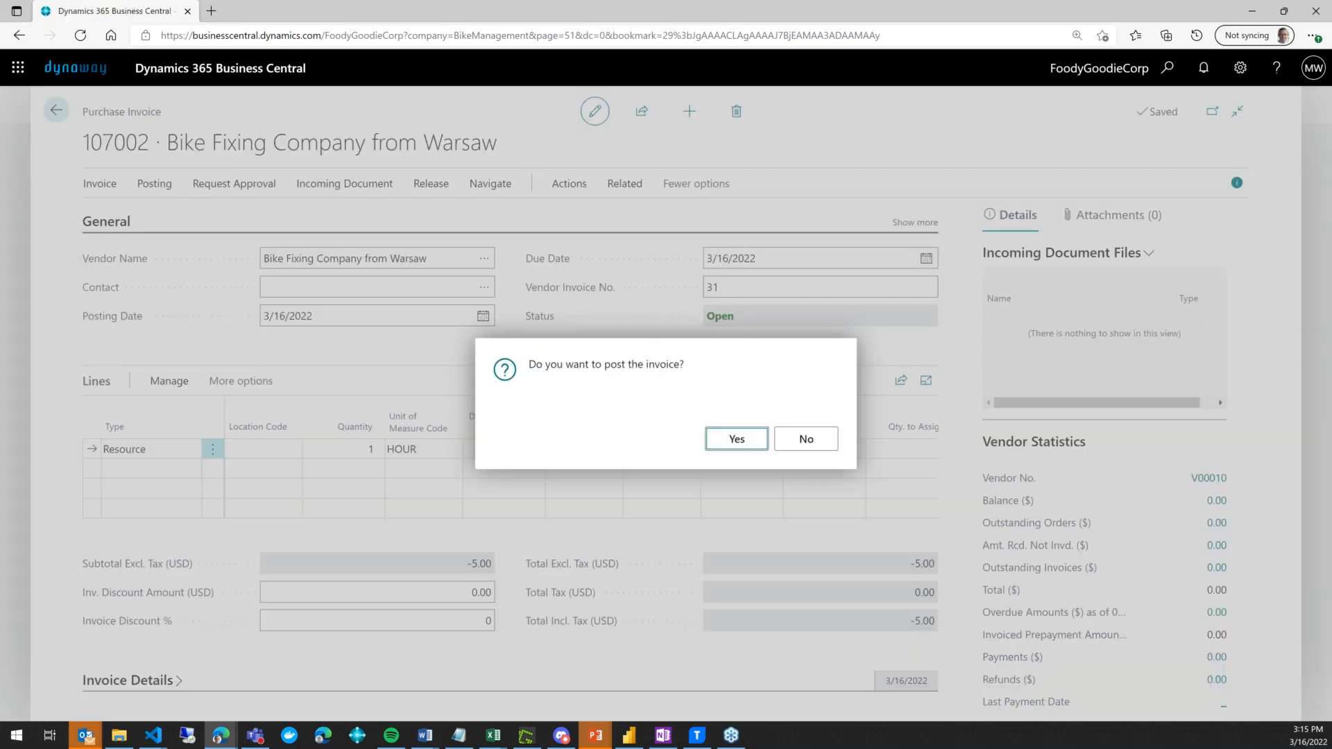
key(Return)
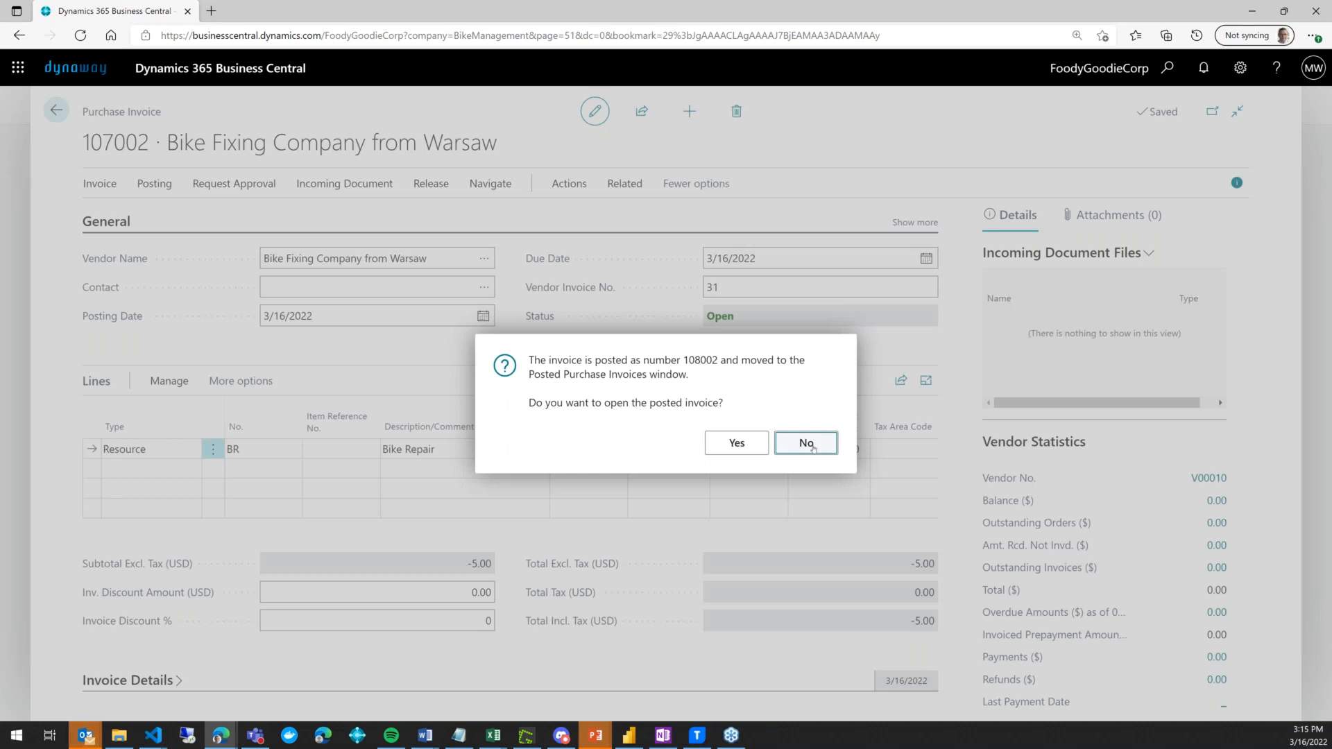
click(806, 442)
click(290, 108)
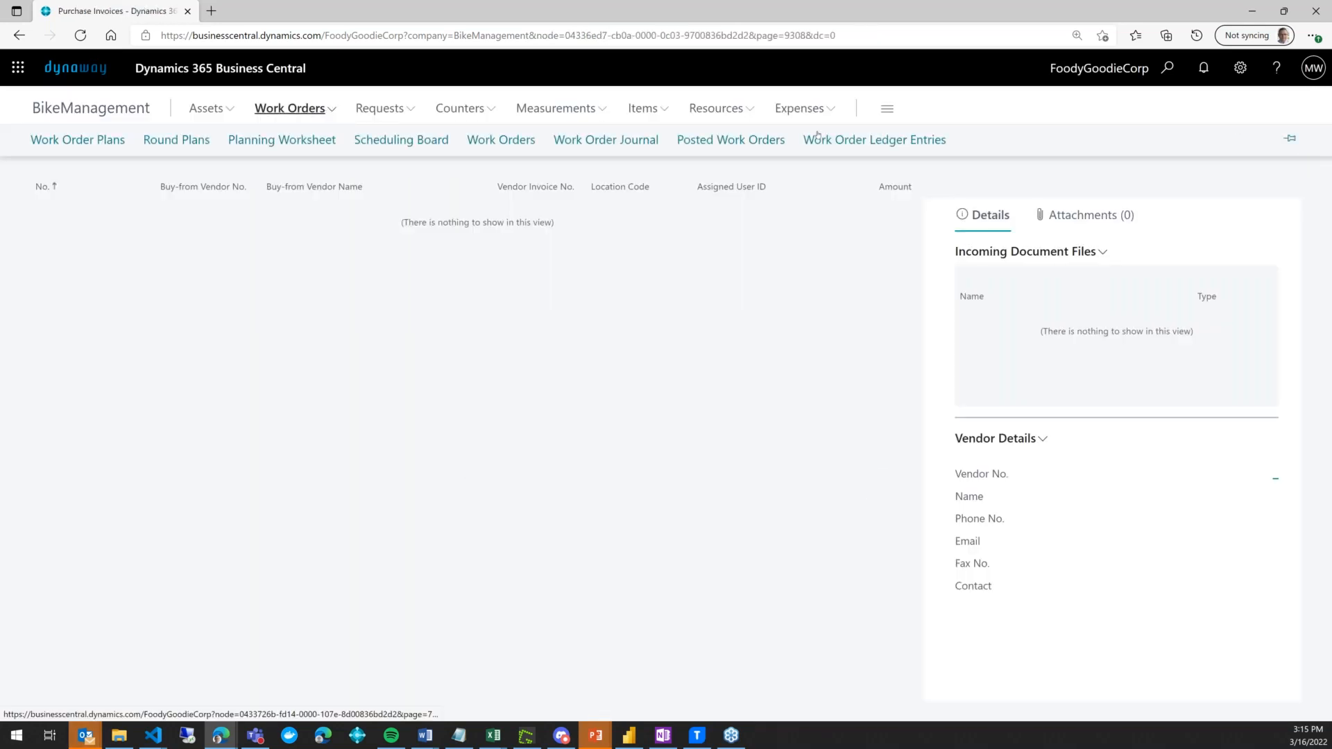
- Open Work Order Ledger Entries and drill into entry 3's 45.00 actual expense cost
click(890, 141)
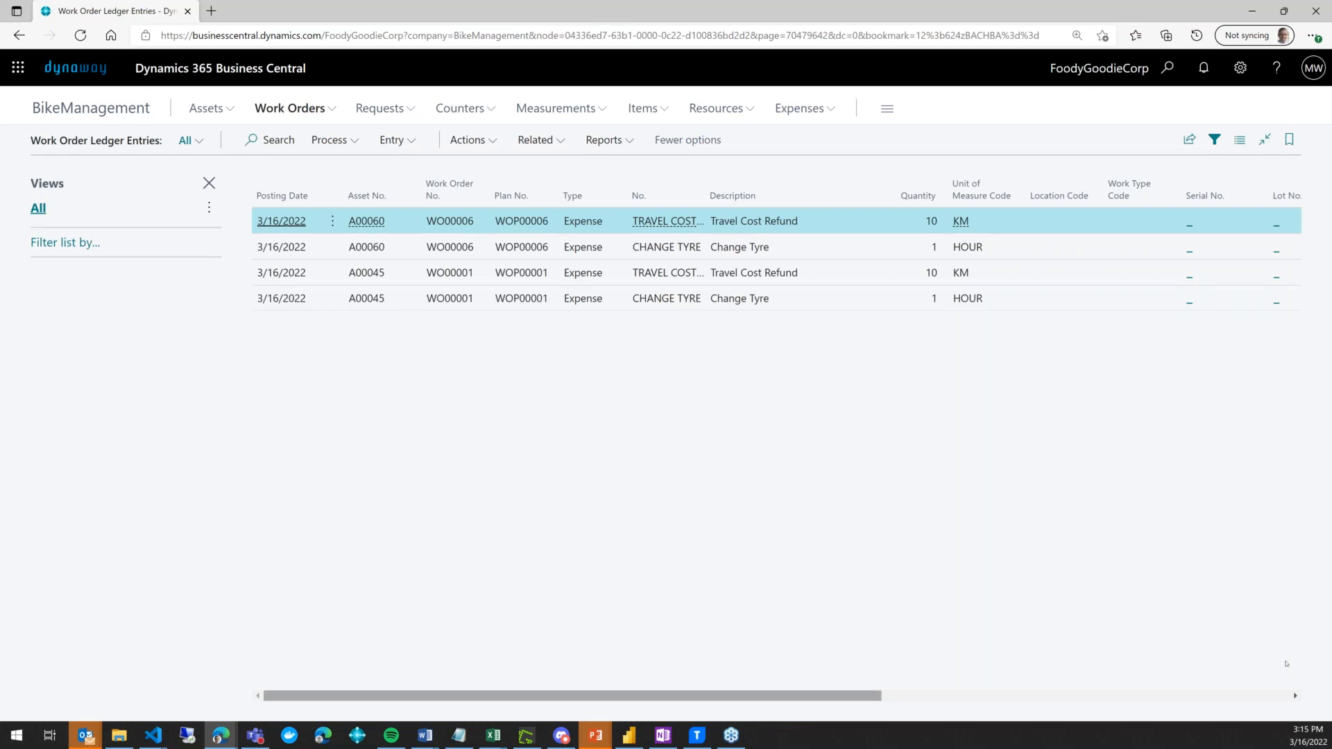
drag(861, 696, 1286, 664)
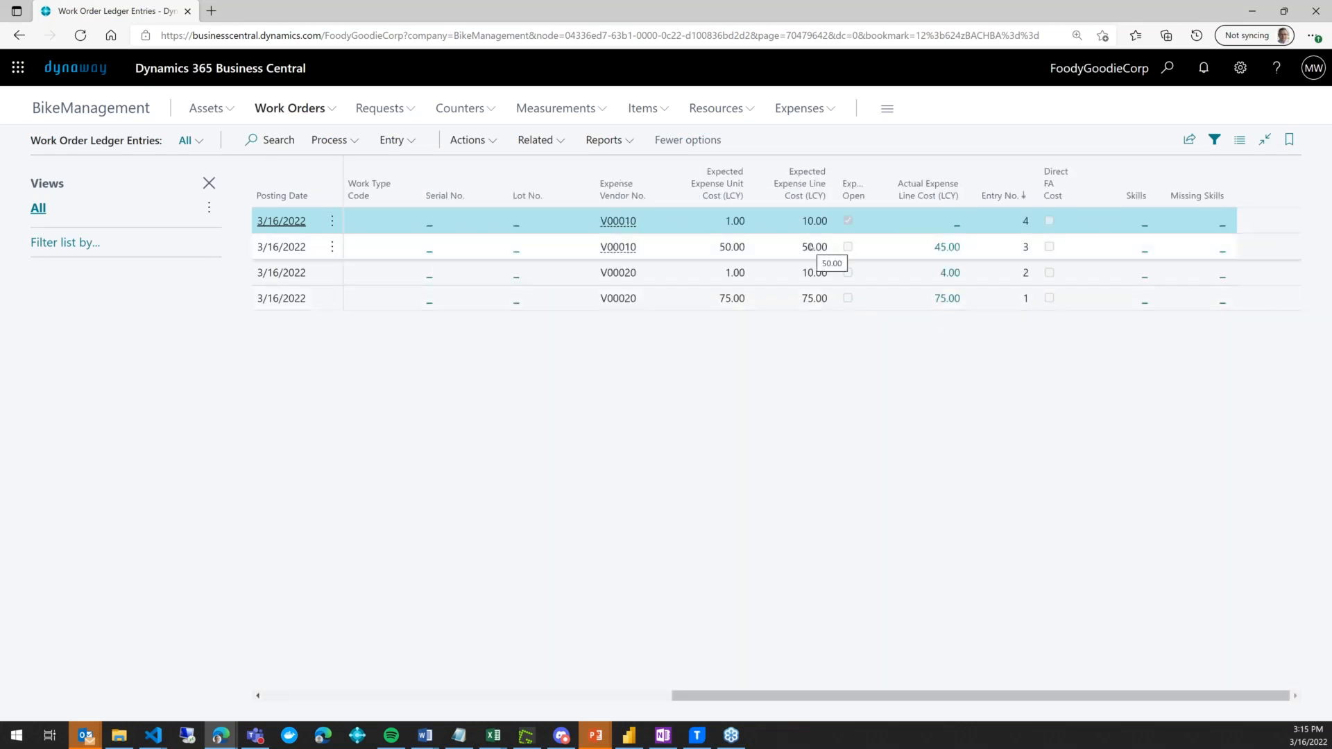
click(812, 247)
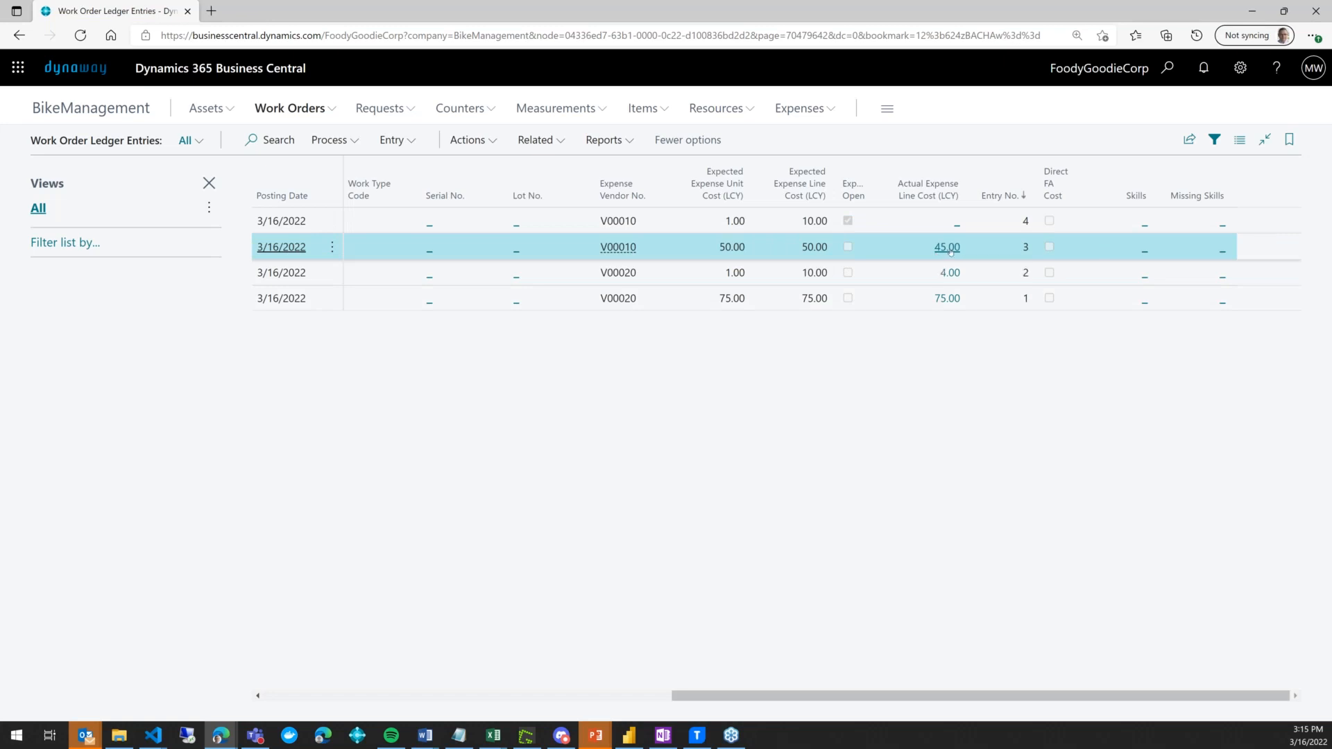
click(948, 248)
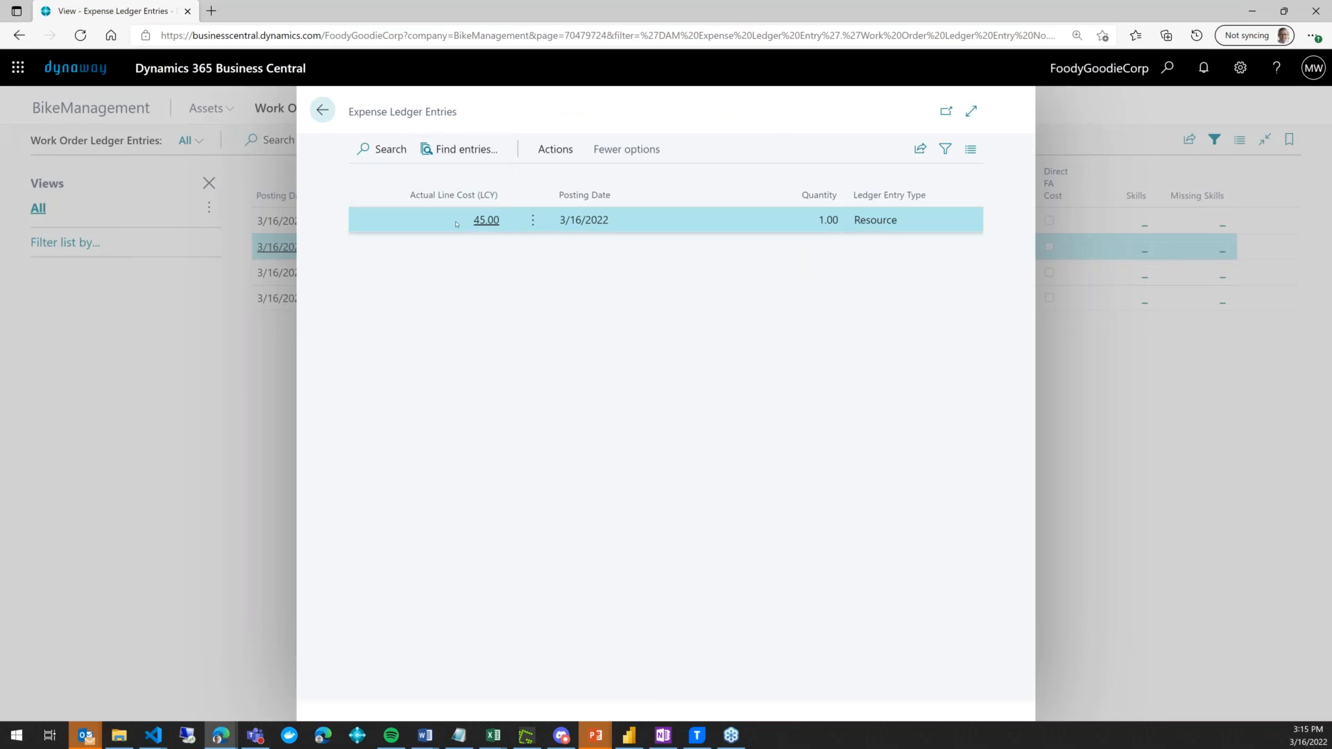
click(323, 109)
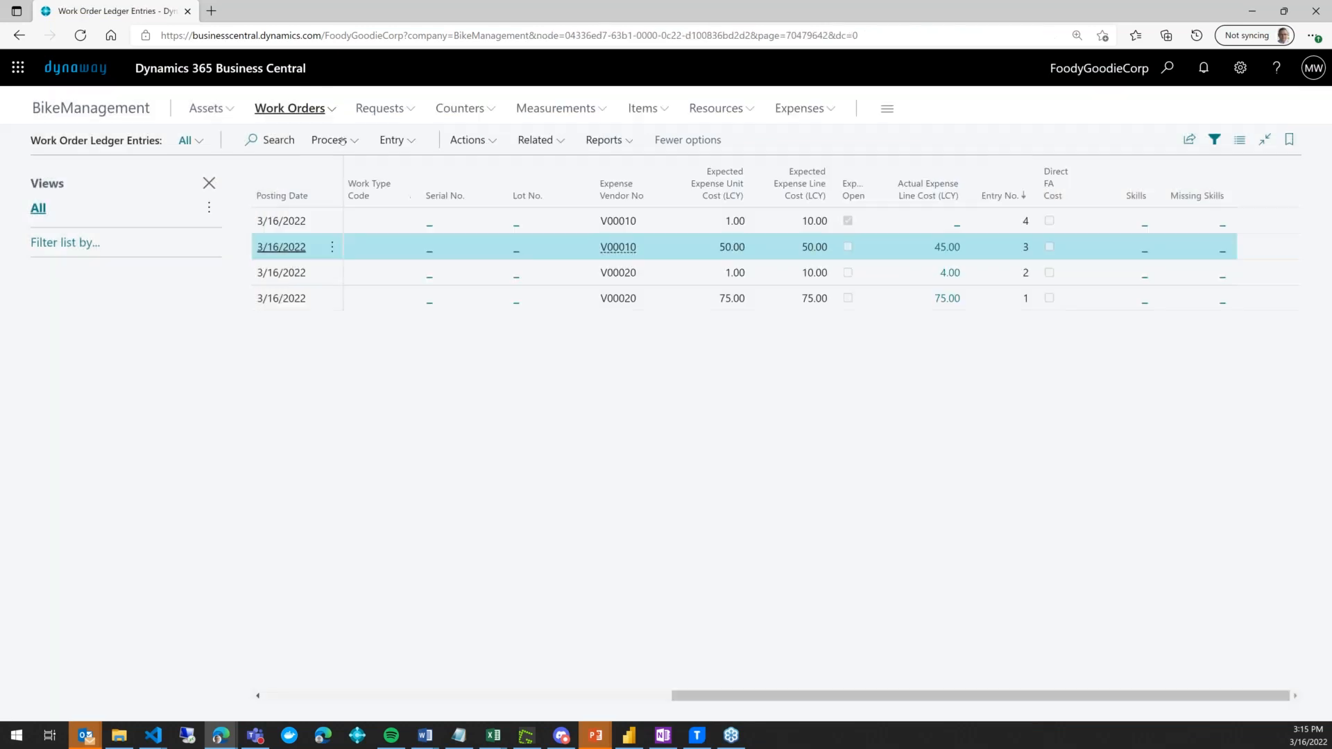
- Open the Scheduling Board, widen the timeline to week 14, and scroll to the vendor rows
click(321, 108)
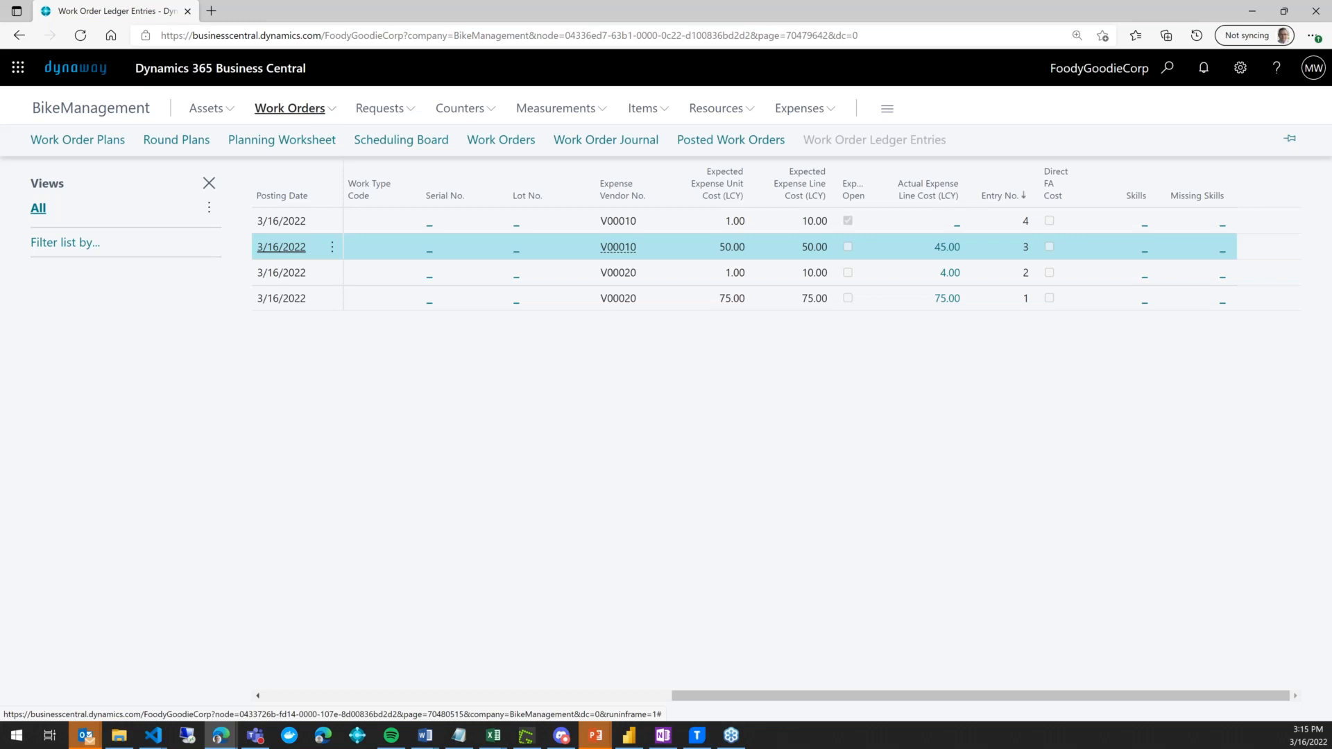
click(405, 144)
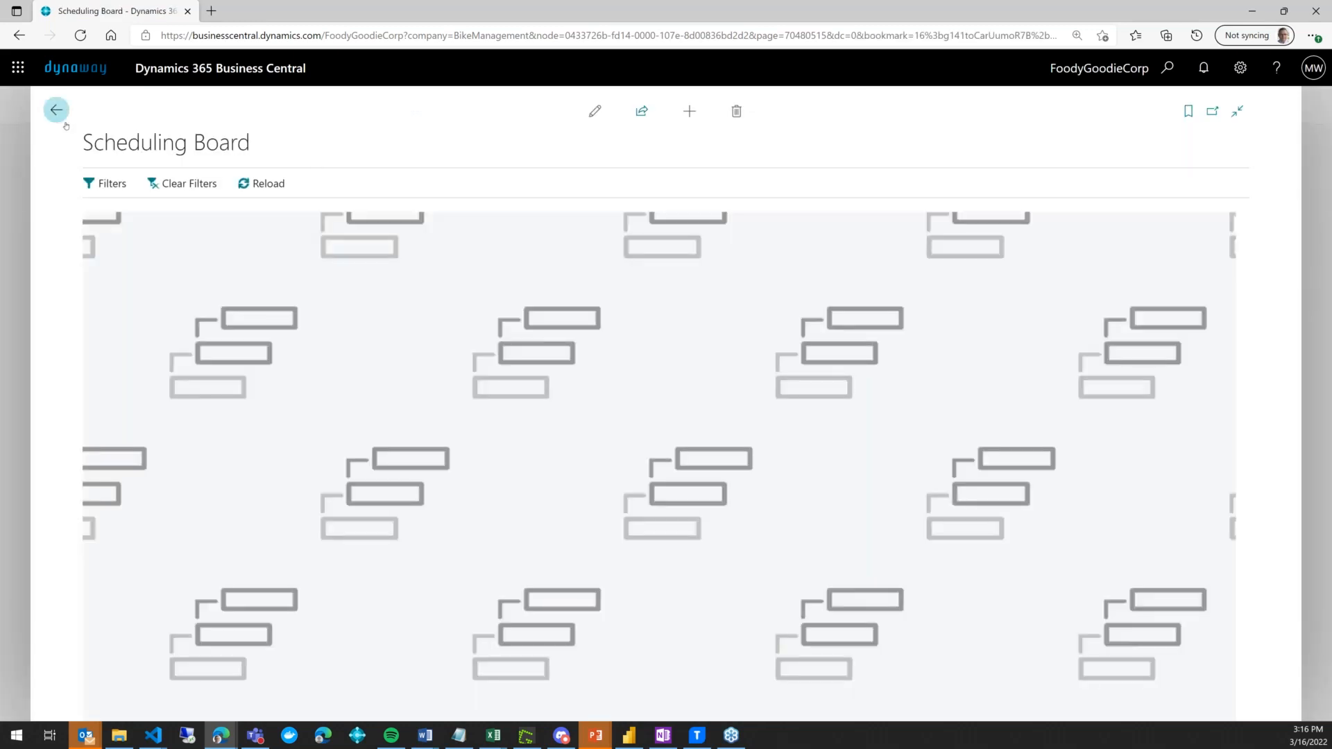
drag(975, 287, 1089, 292)
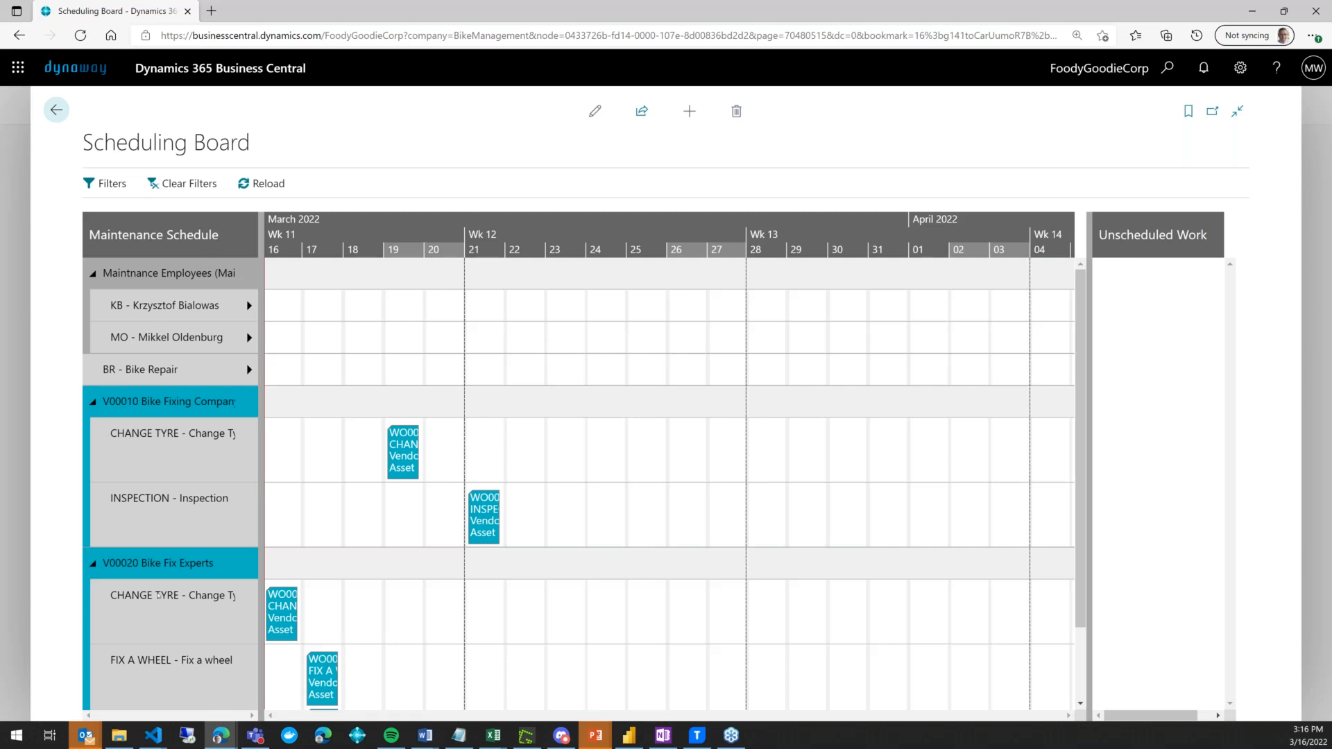
scroll(158, 595, down, 1)
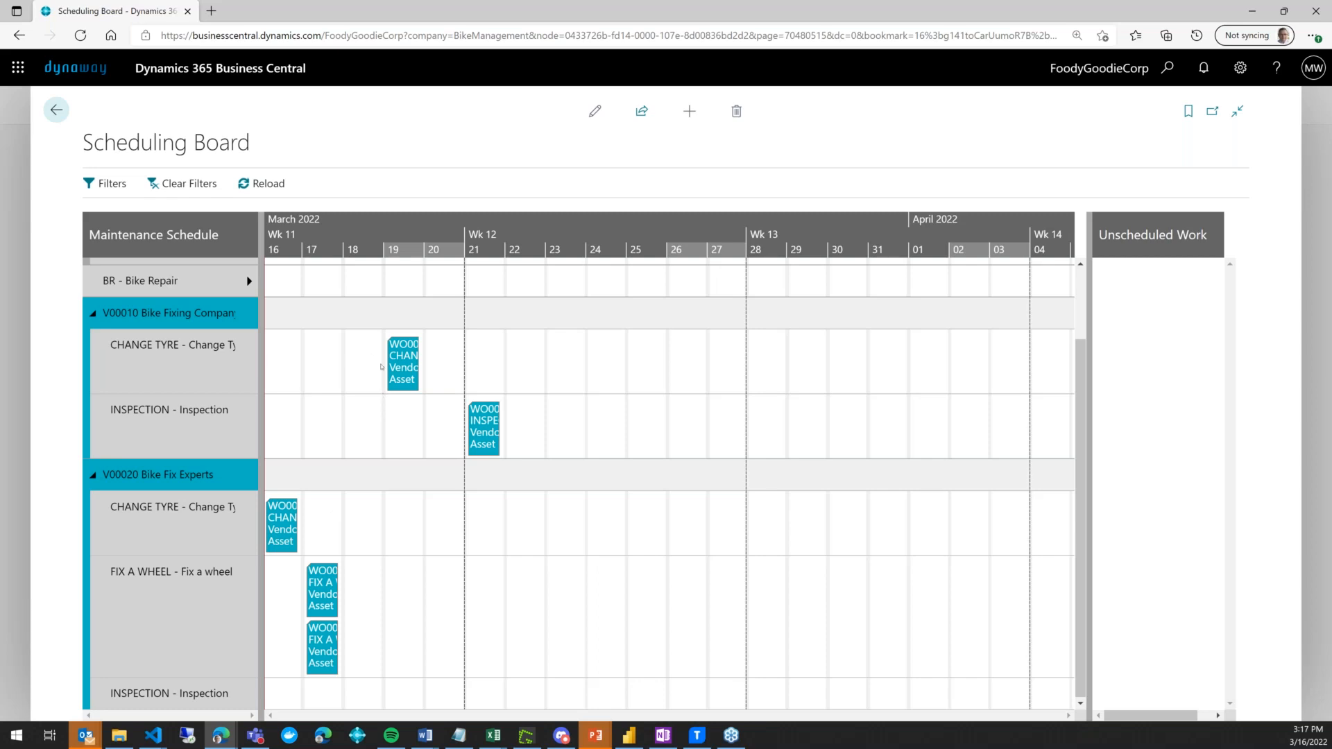
mouse_move(410, 358)
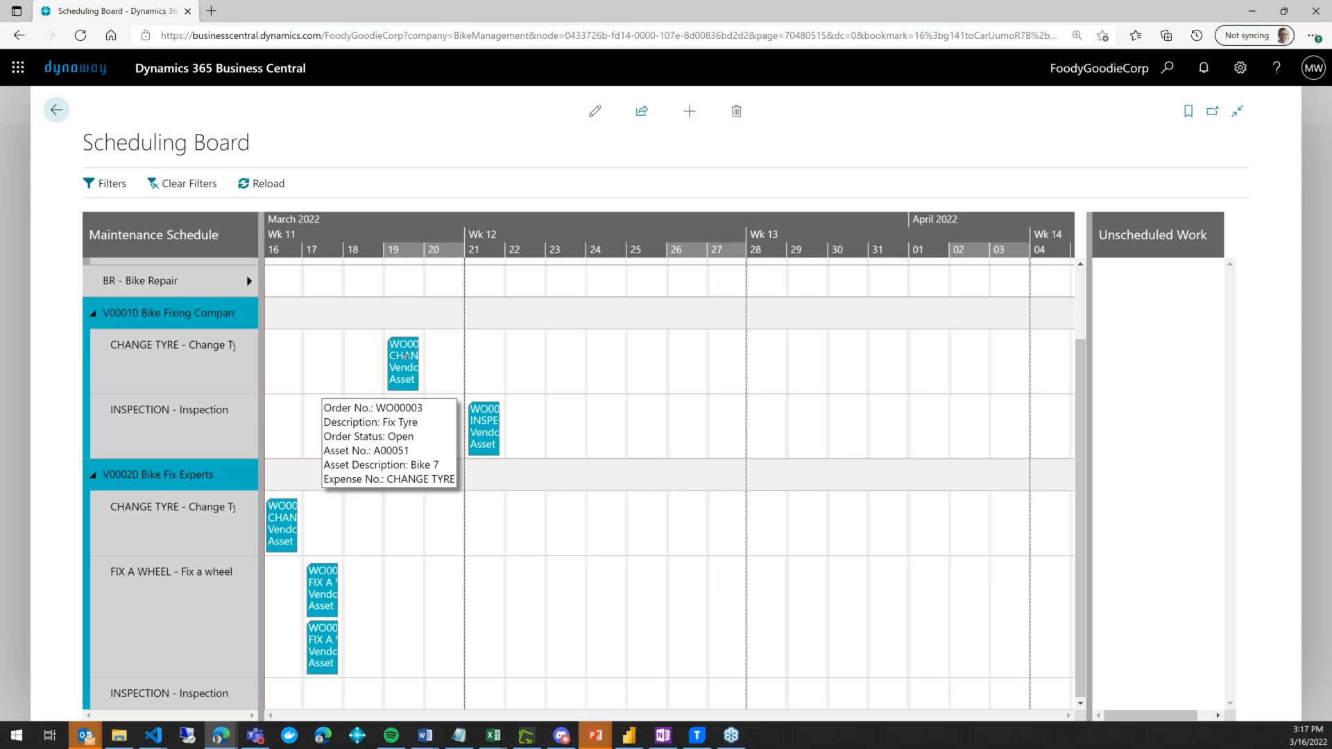
- Review WO00003, then move its Change Tyre job from vendor V00010 to V00020 on March 17
right_click(405, 356)
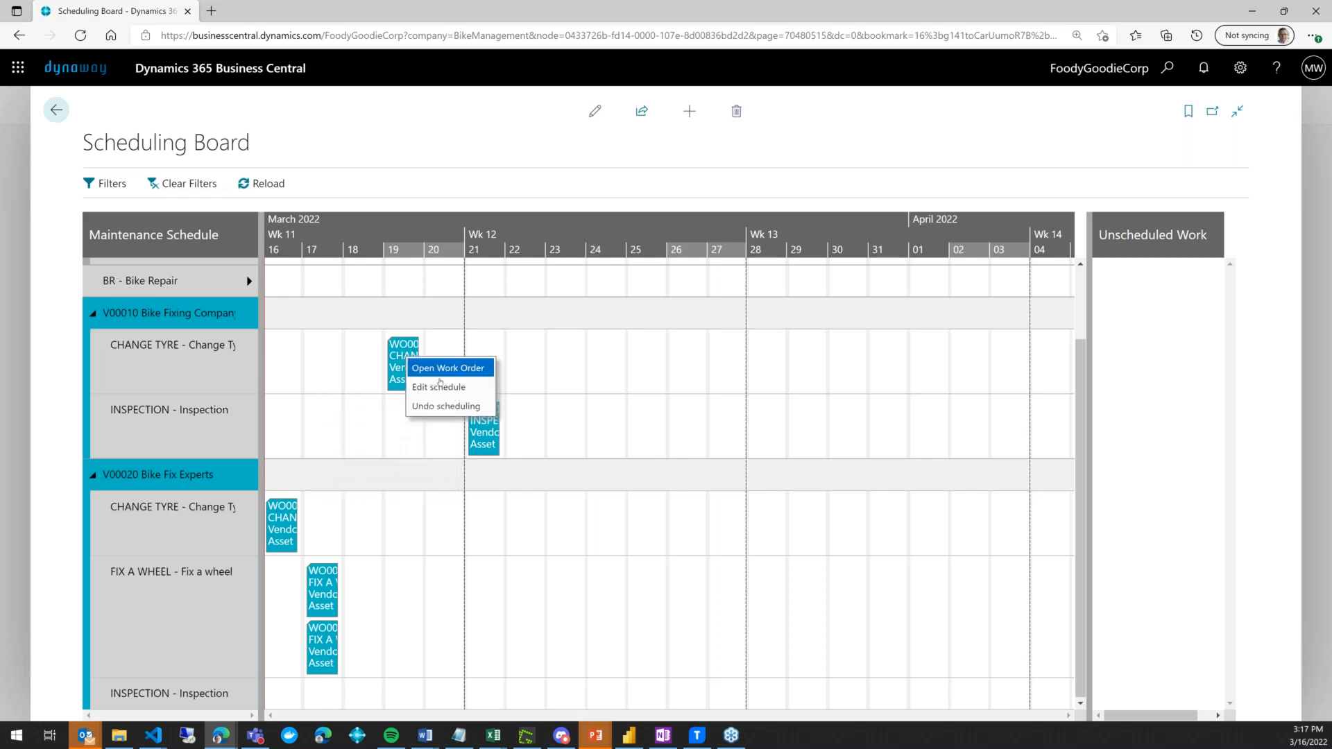
click(451, 369)
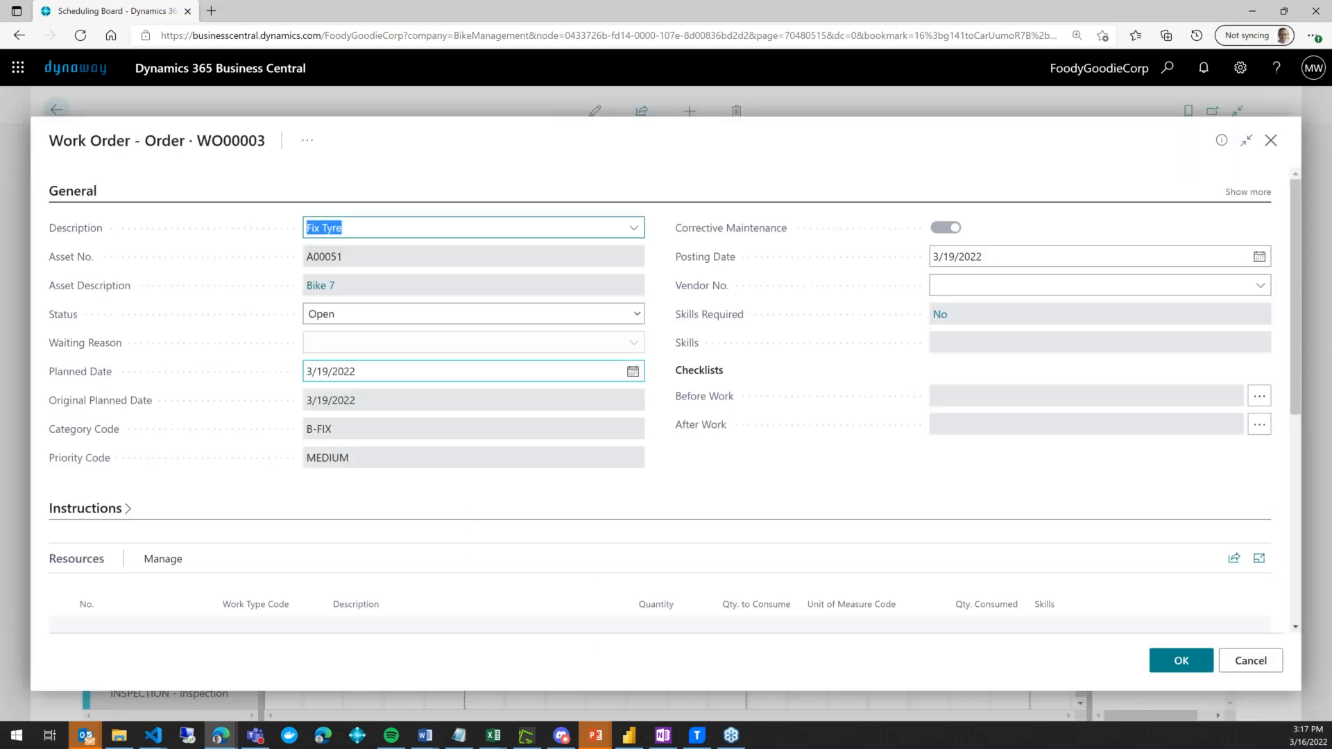
scroll(435, 526, down, 10)
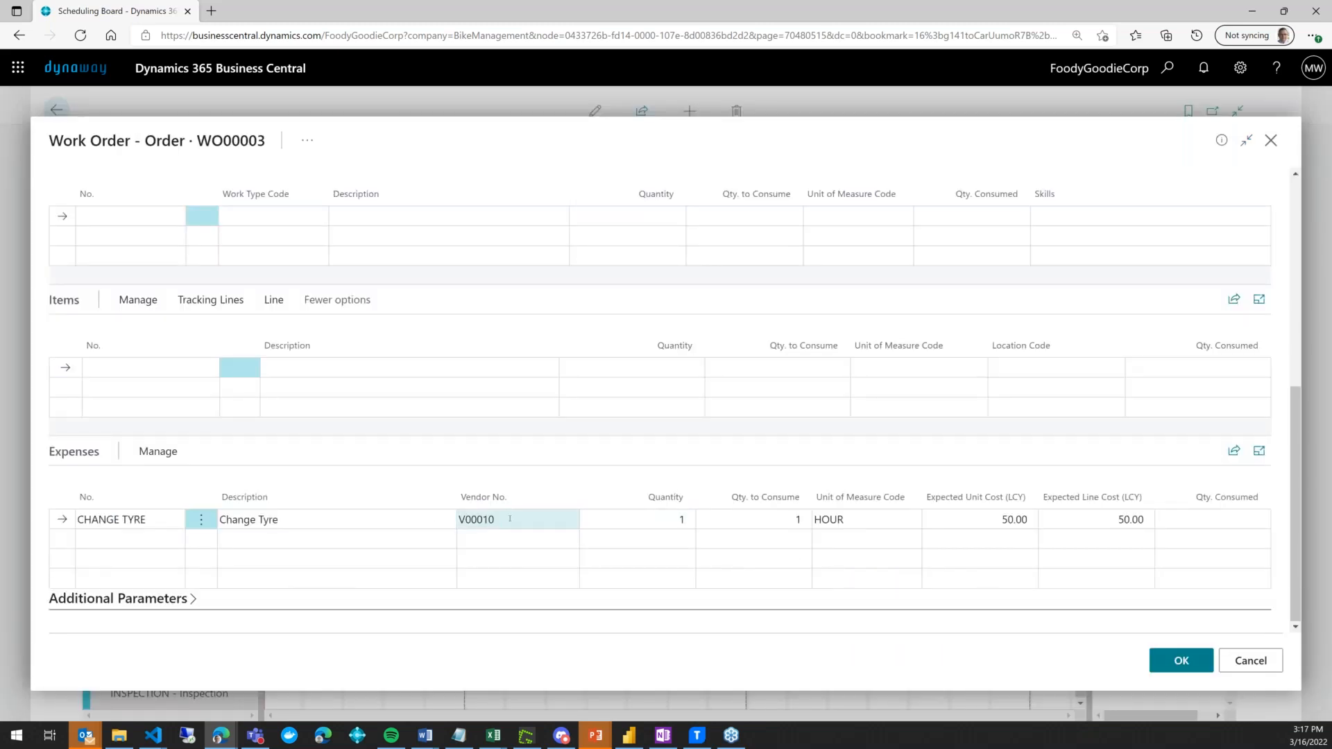
click(1267, 141)
drag(401, 361, 320, 525)
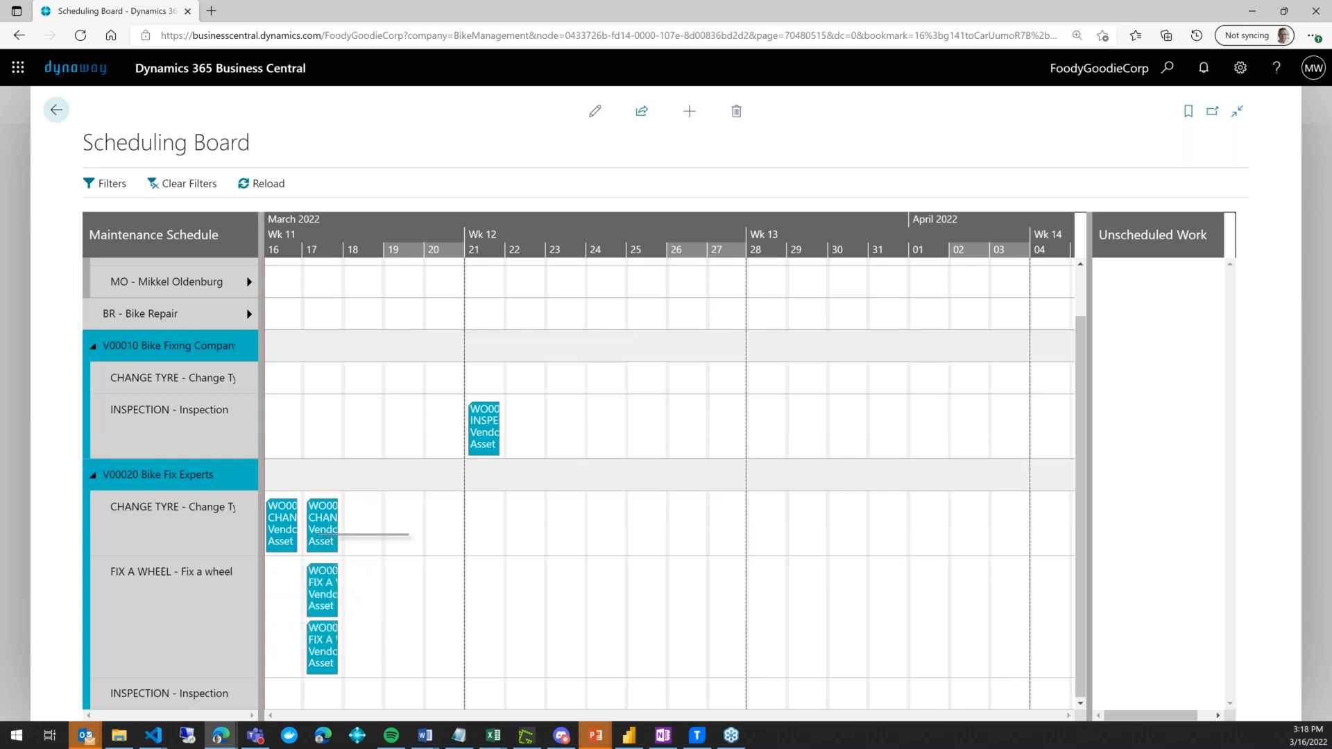
right_click(318, 533)
click(361, 564)
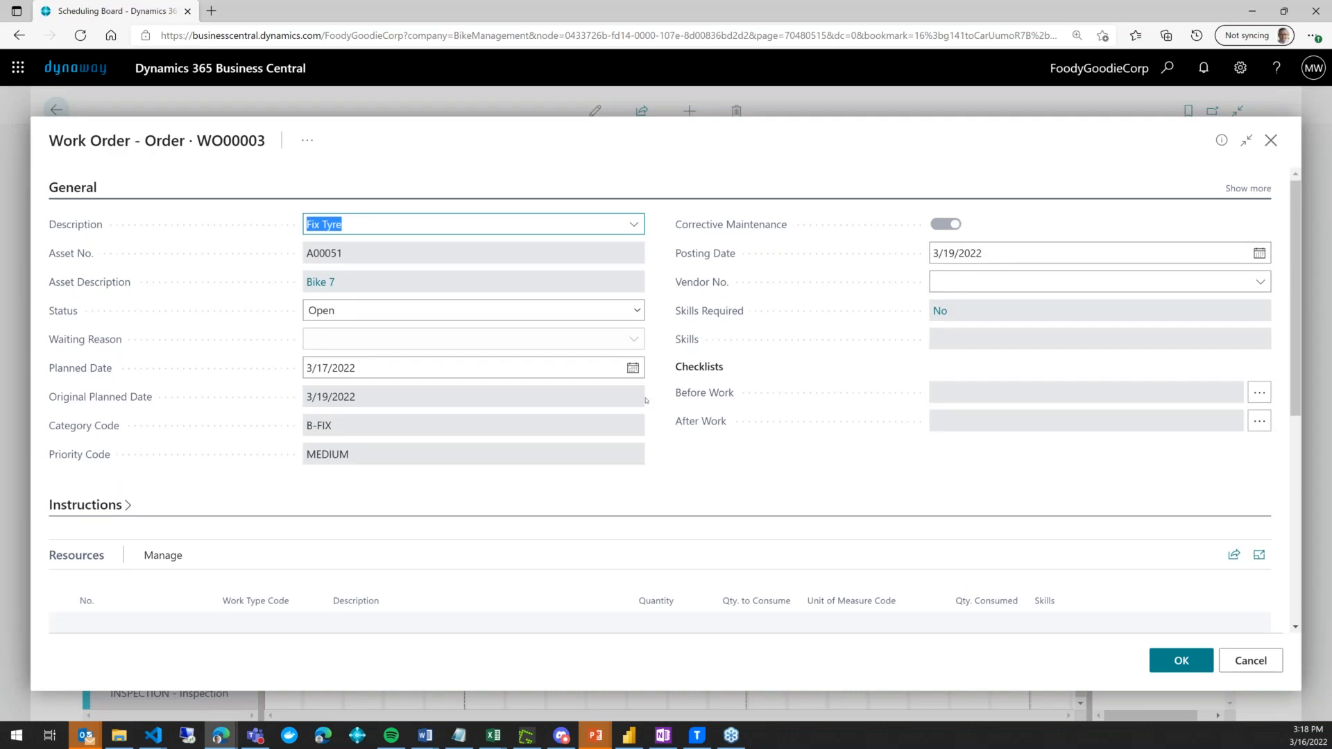
scroll(510, 538, down, 5)
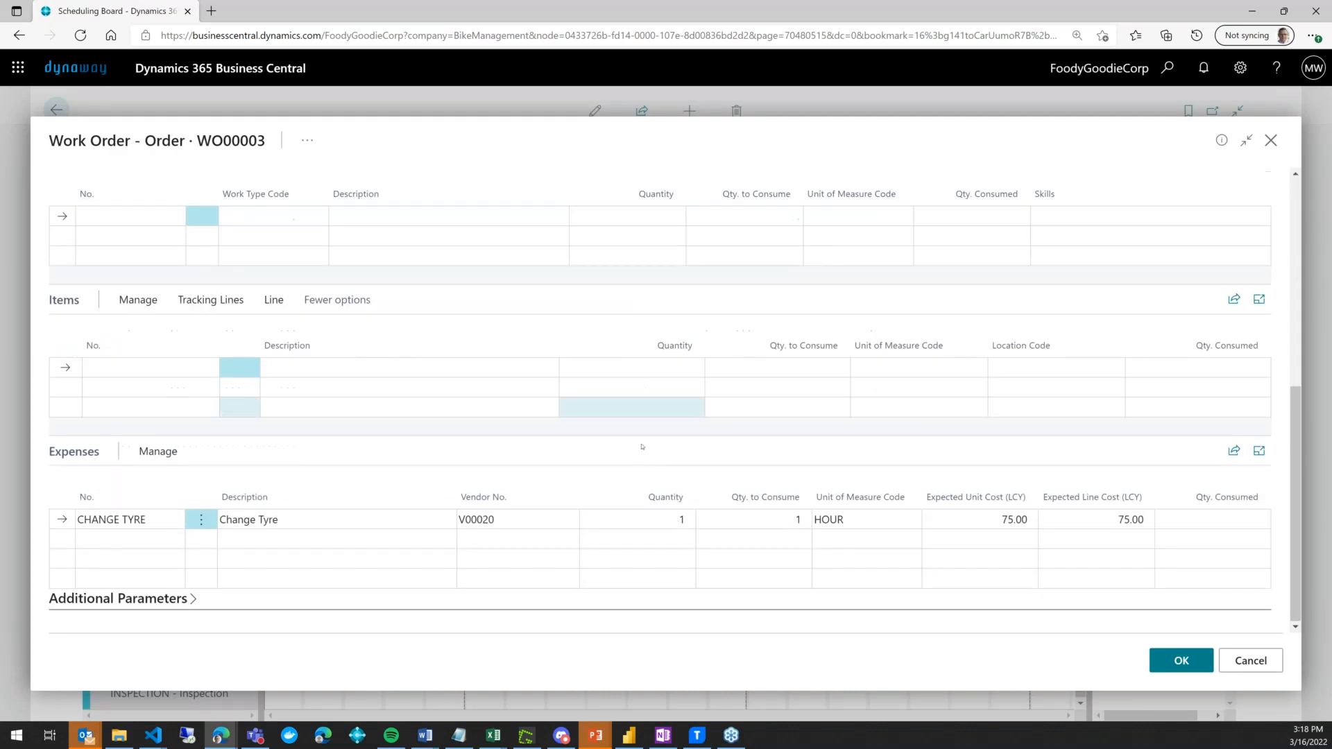
click(512, 521)
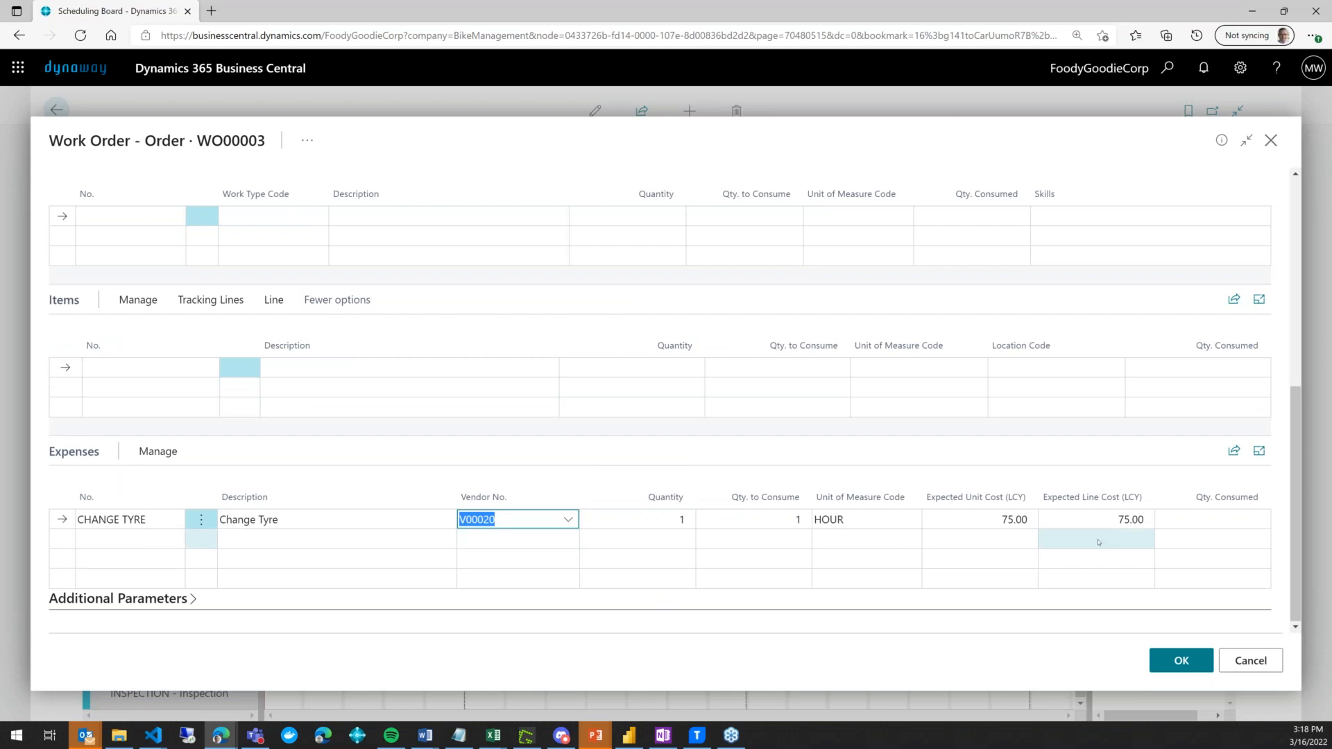
click(1252, 662)
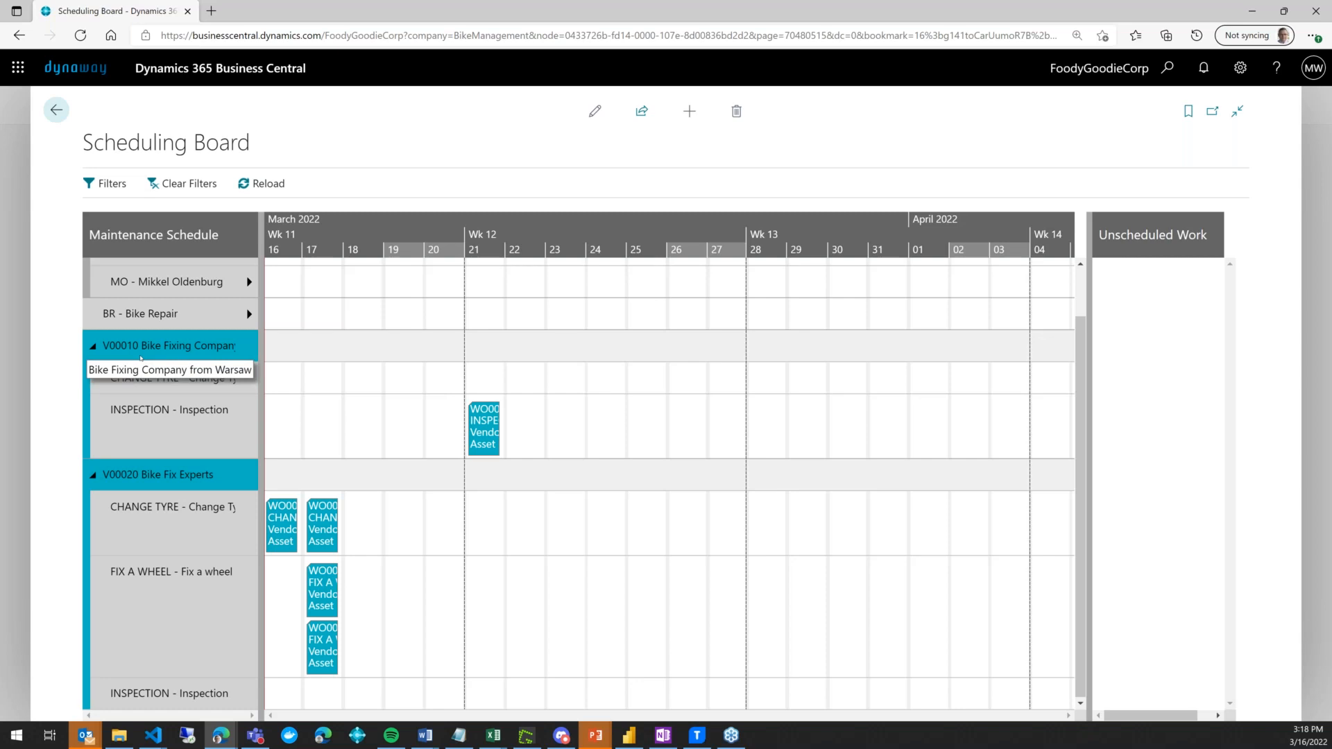
scroll(180, 352, up, 1)
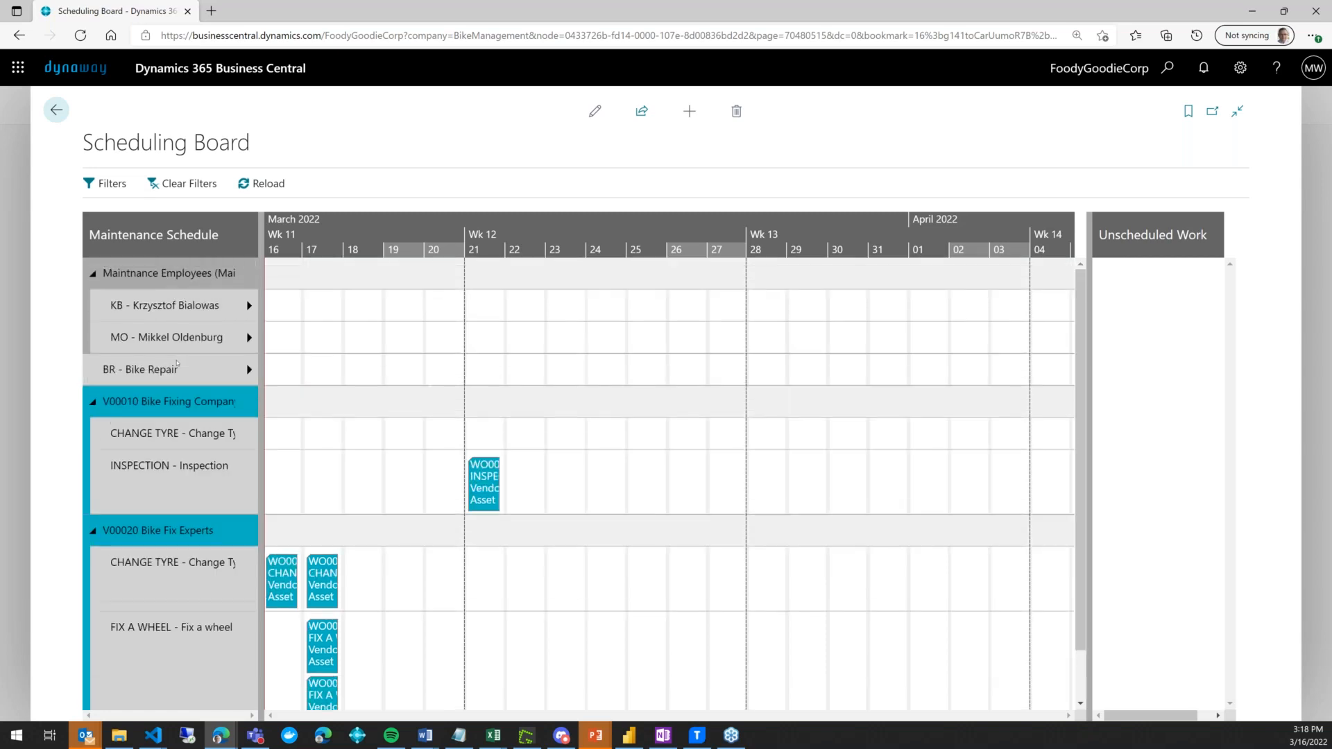
scroll(178, 358, down, 1)
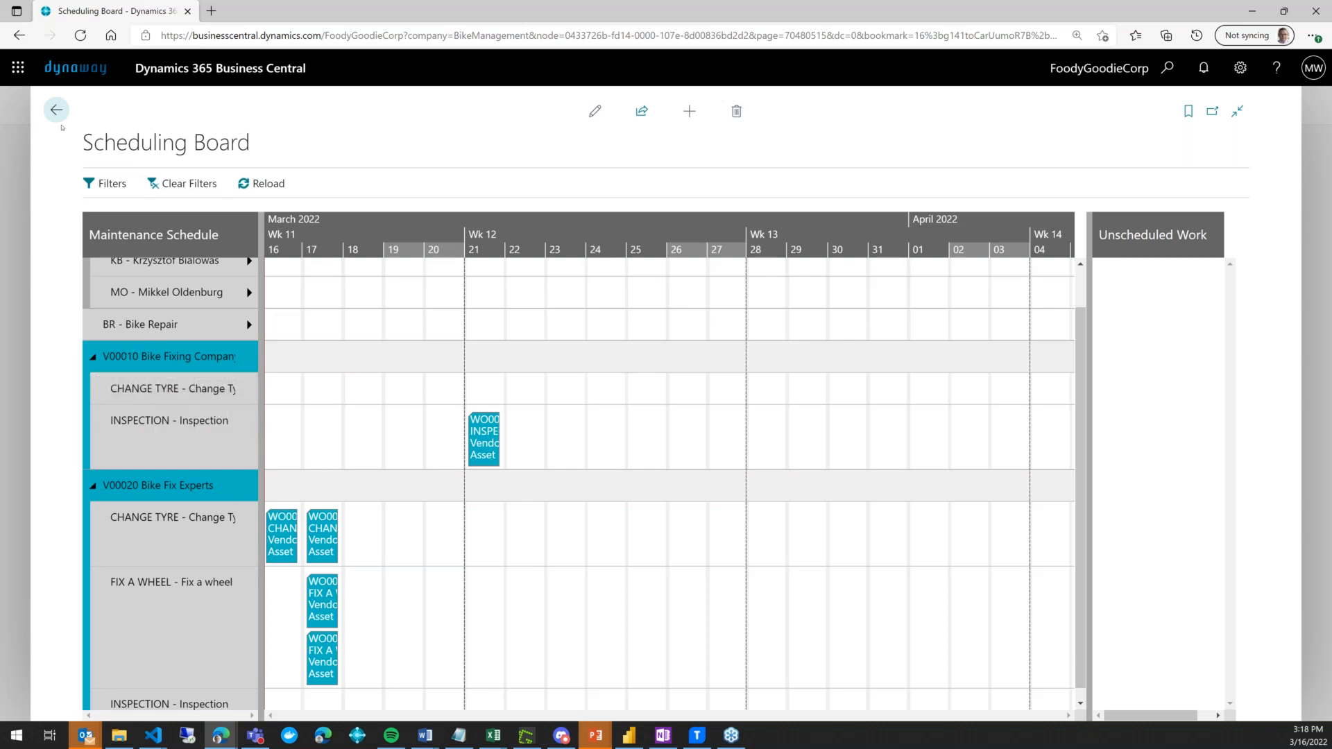
- Go back from the work order ledger entries and open the Work Order Plans list
click(56, 110)
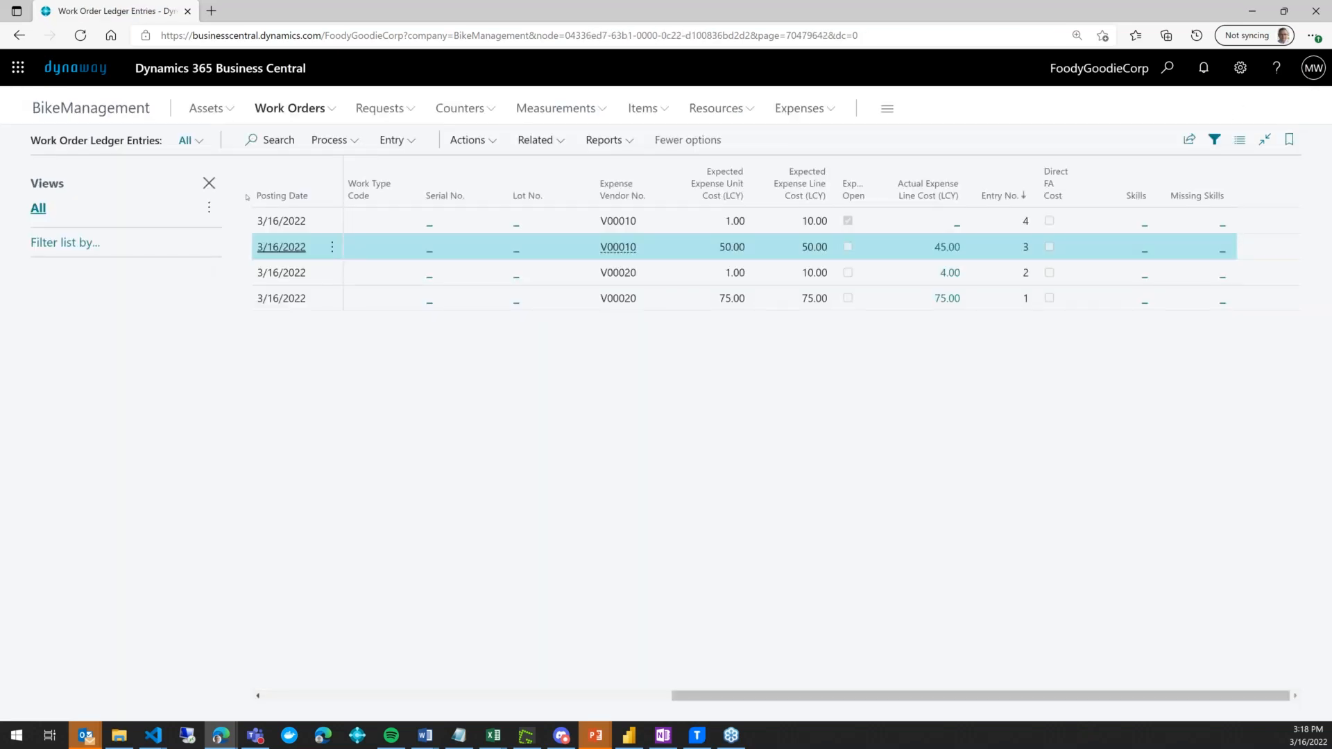
click(278, 110)
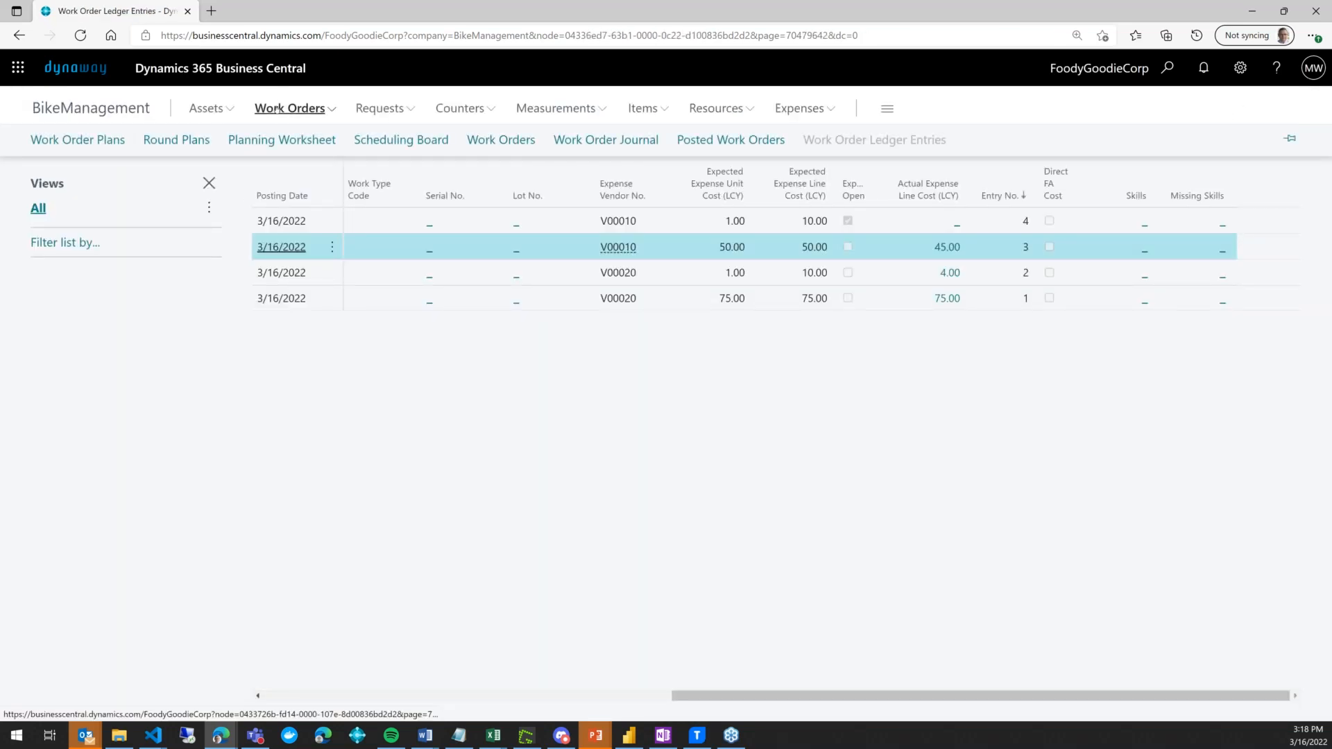
click(121, 144)
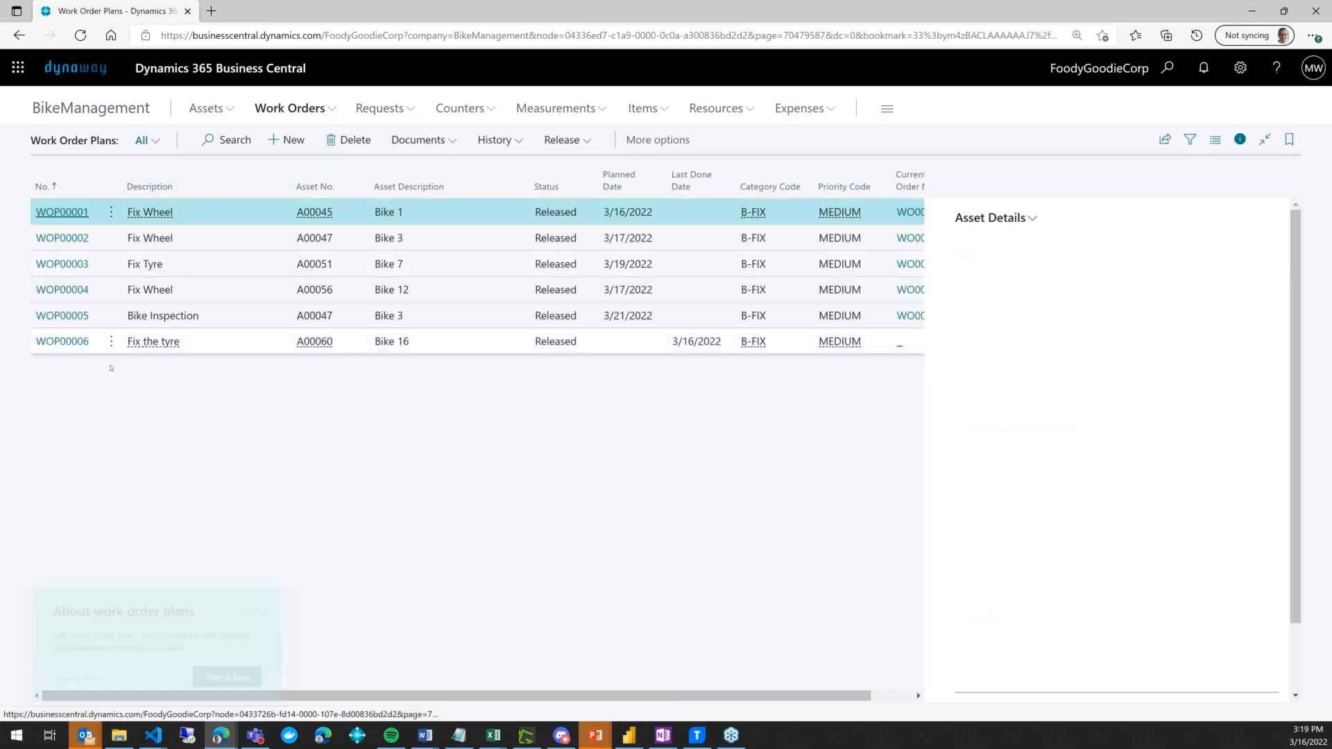
- Open work order plan WOP00005 for Bike 3 and bring its Expenses section into view
click(65, 318)
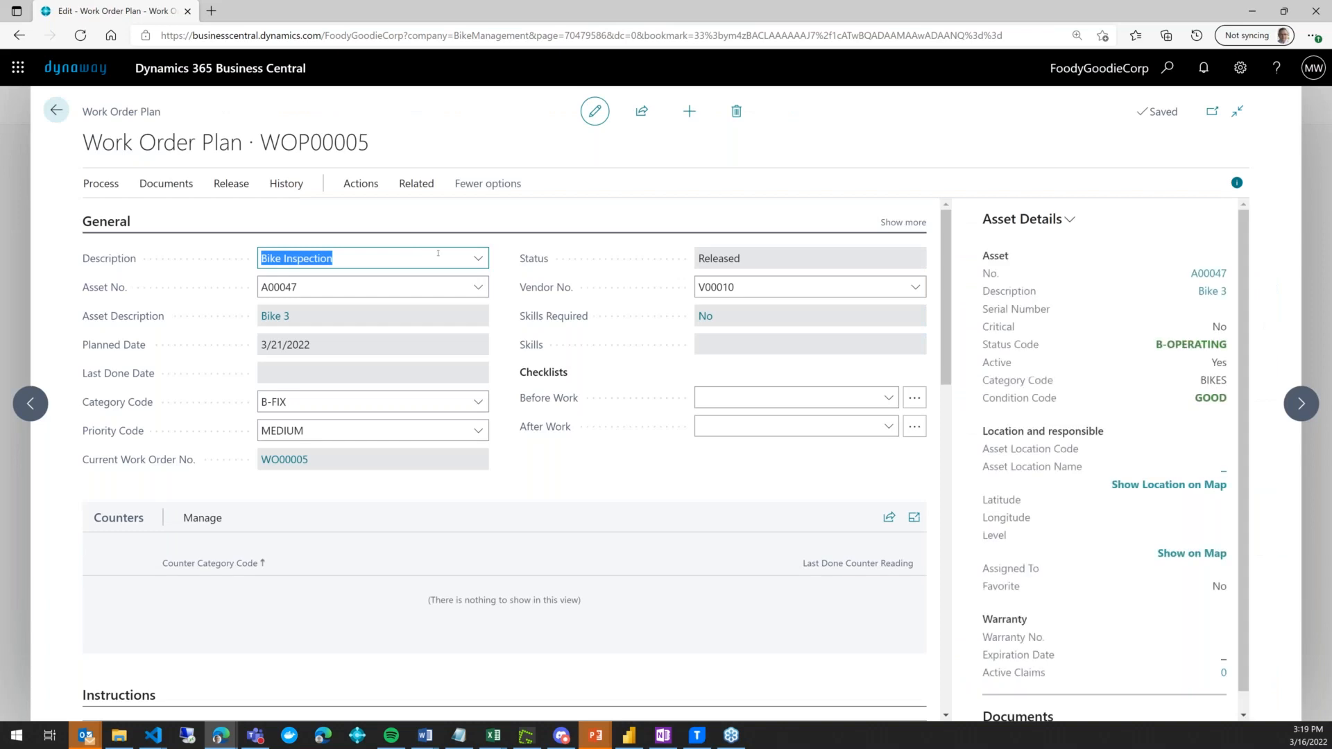
scroll(587, 254, down, 1)
scroll(587, 254, up, 1)
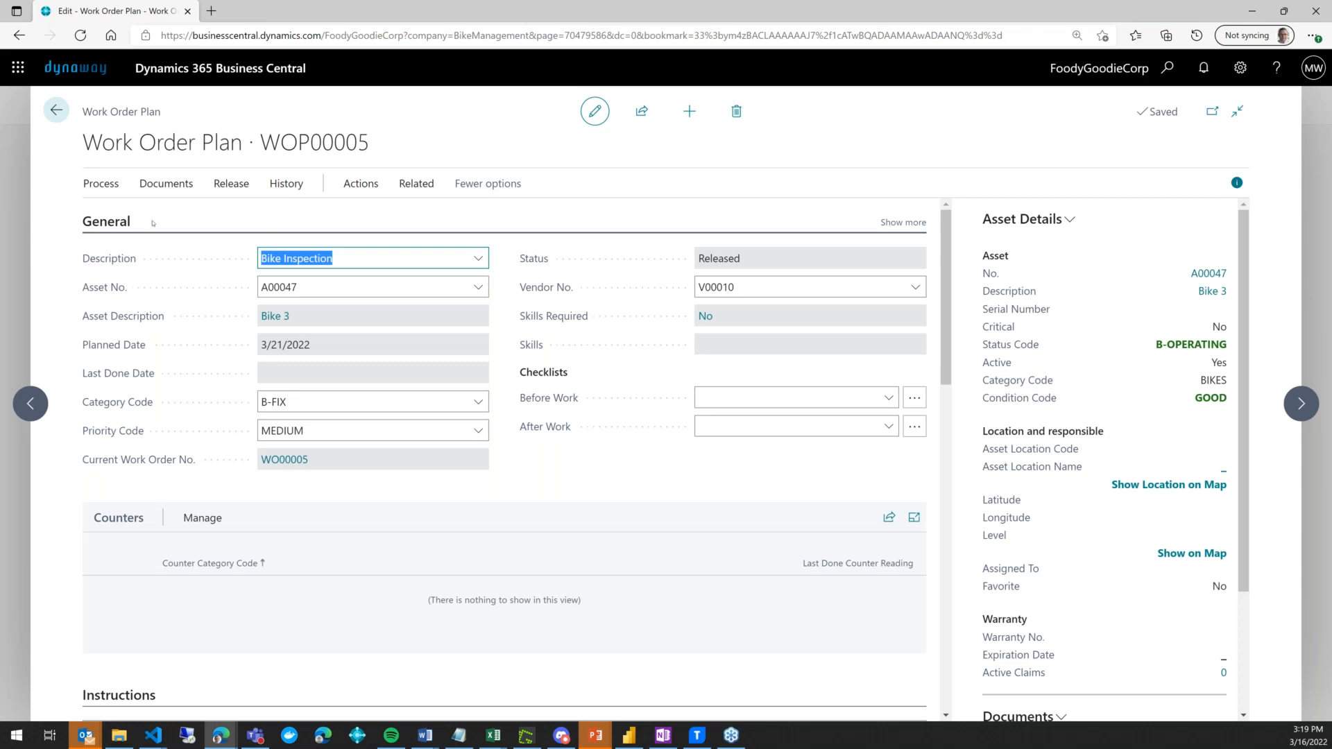
scroll(153, 223, down, 6)
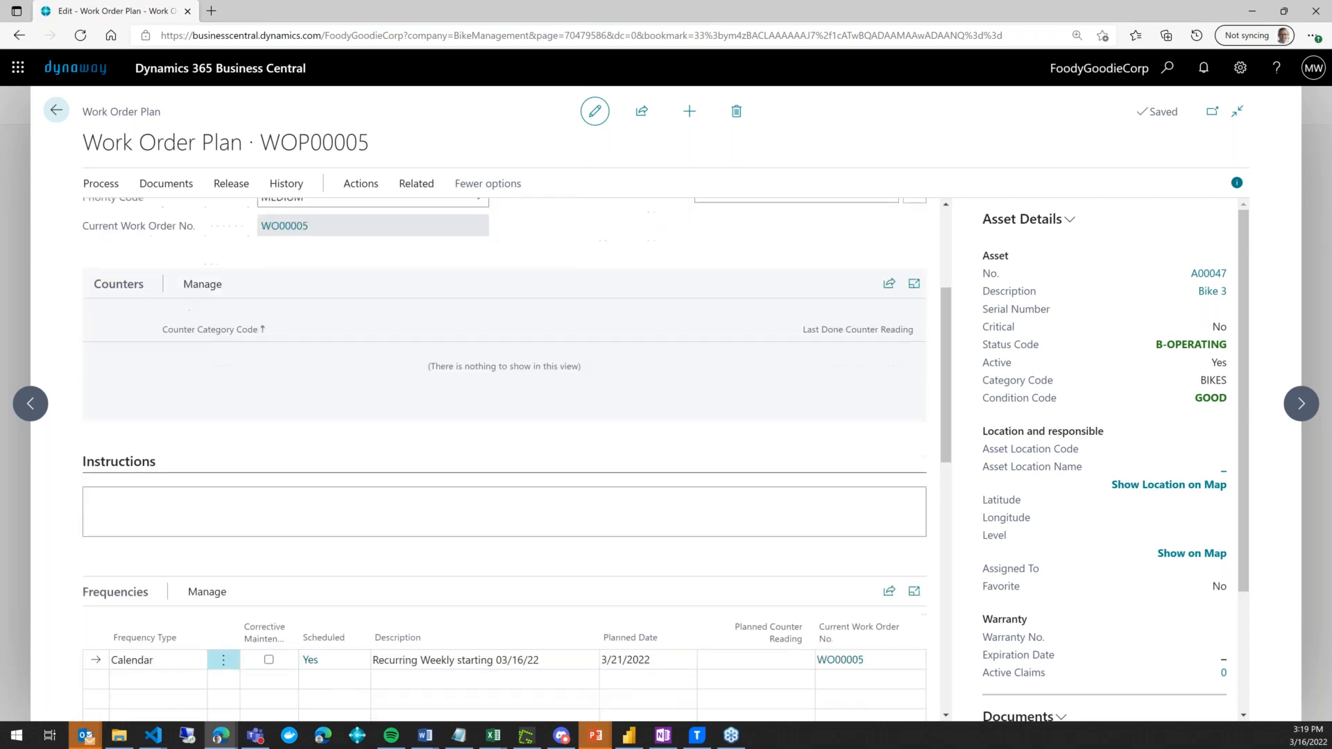
scroll(82, 468, down, 8)
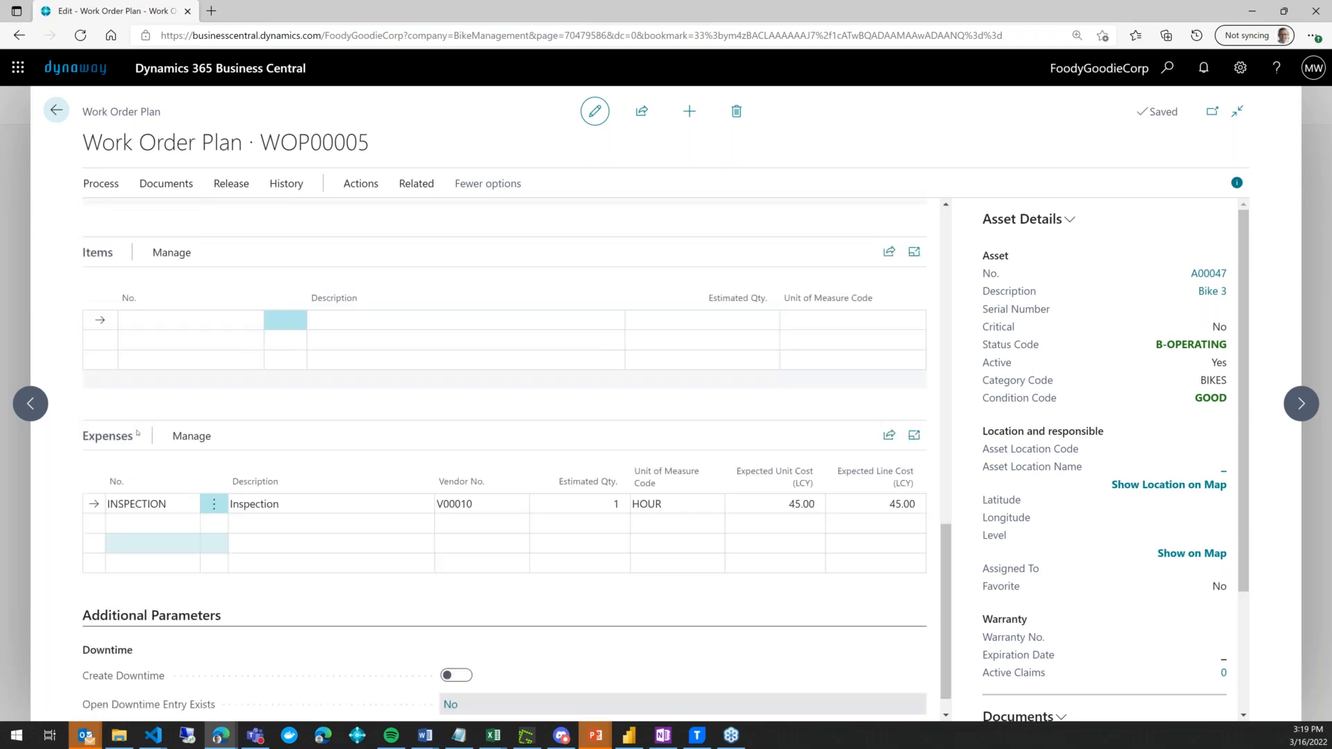
- Review the INSPECTION expense line: vendor V00010, 1 HOUR at 45.00
click(163, 504)
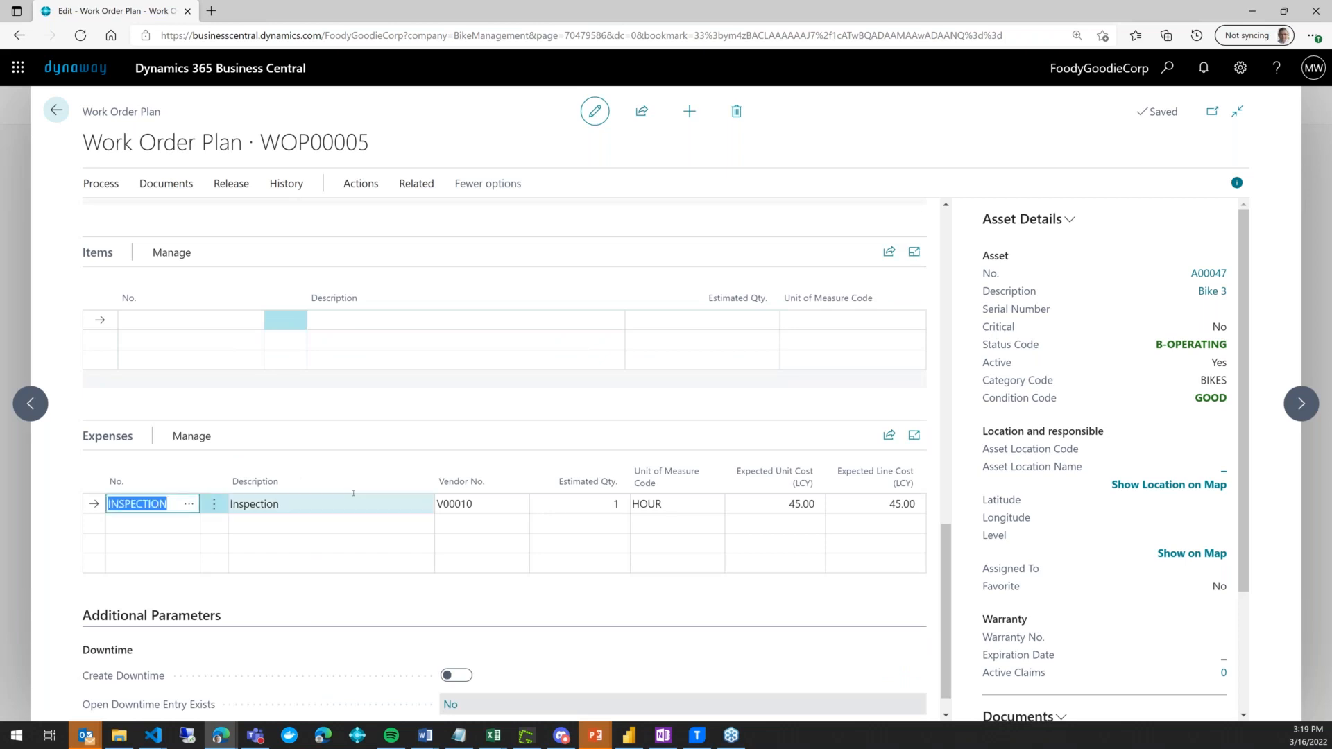
click(477, 500)
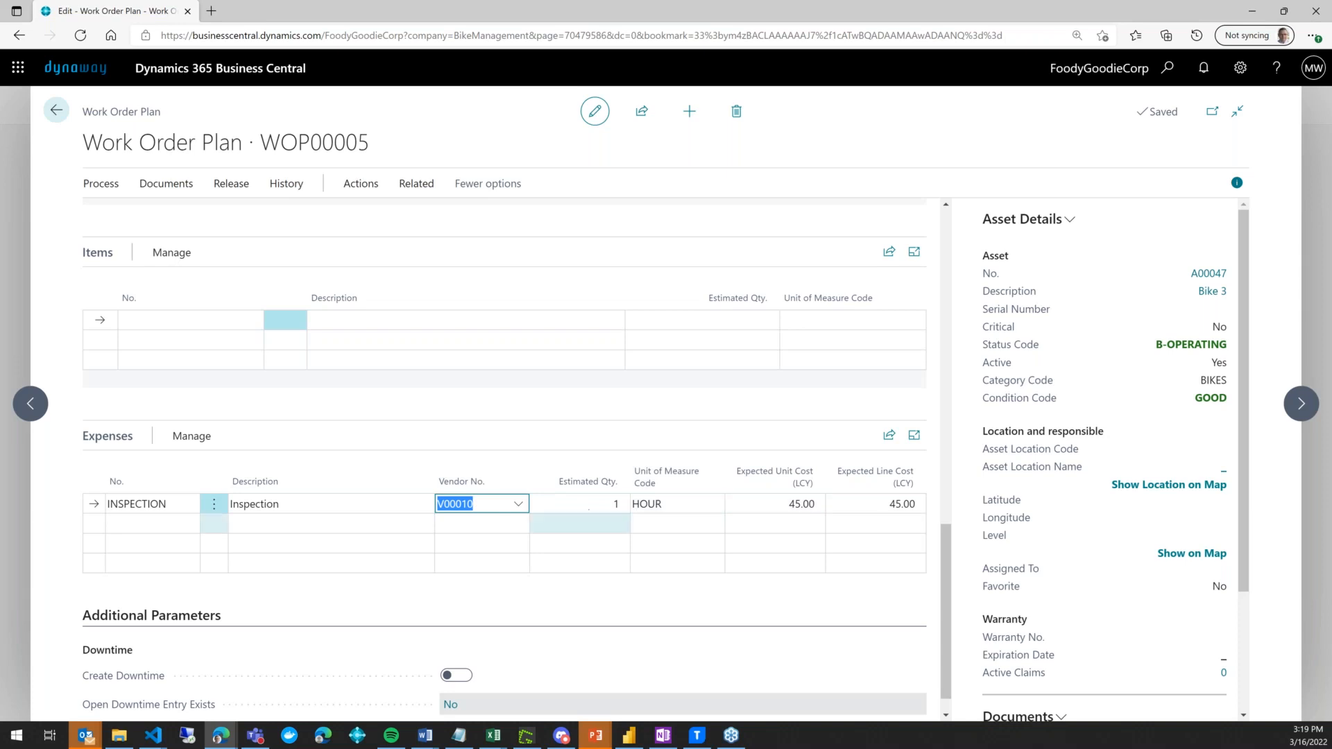
scroll(505, 458, up, 5)
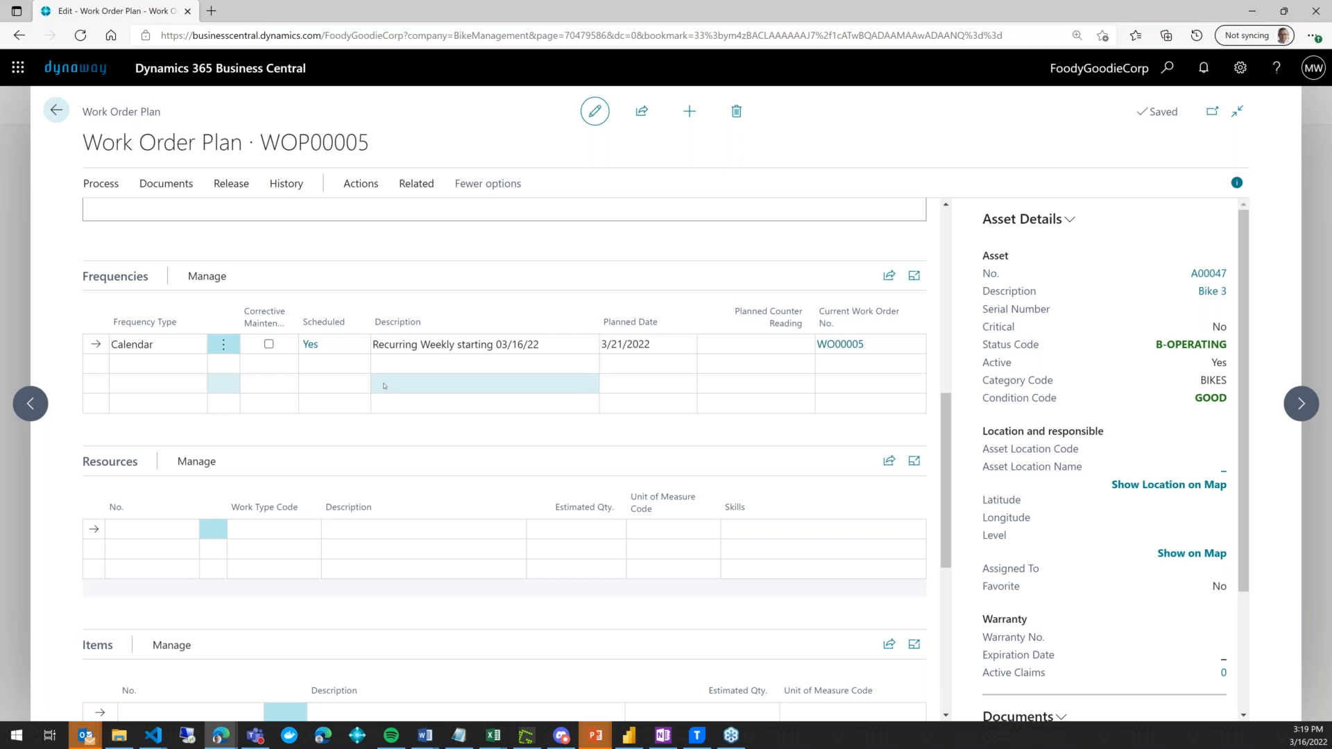
scroll(385, 400, down, 3)
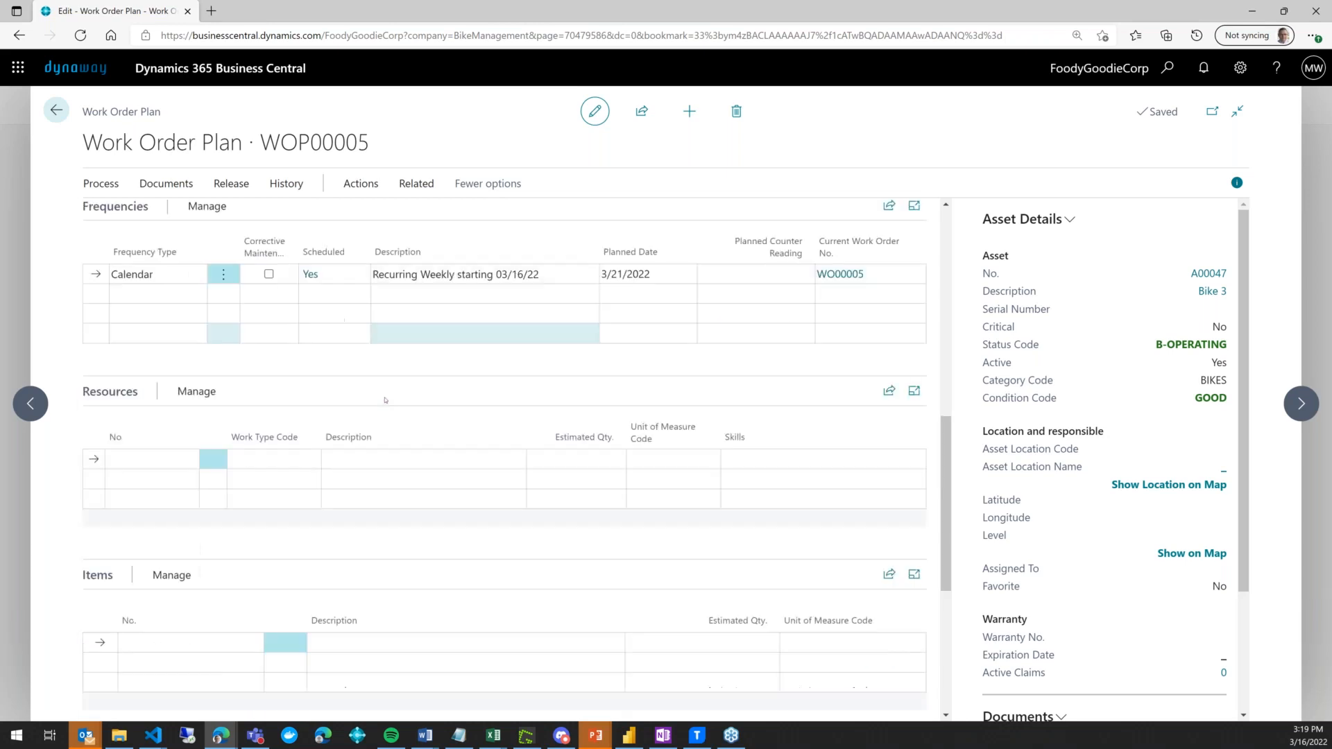
scroll(514, 458, down, 2)
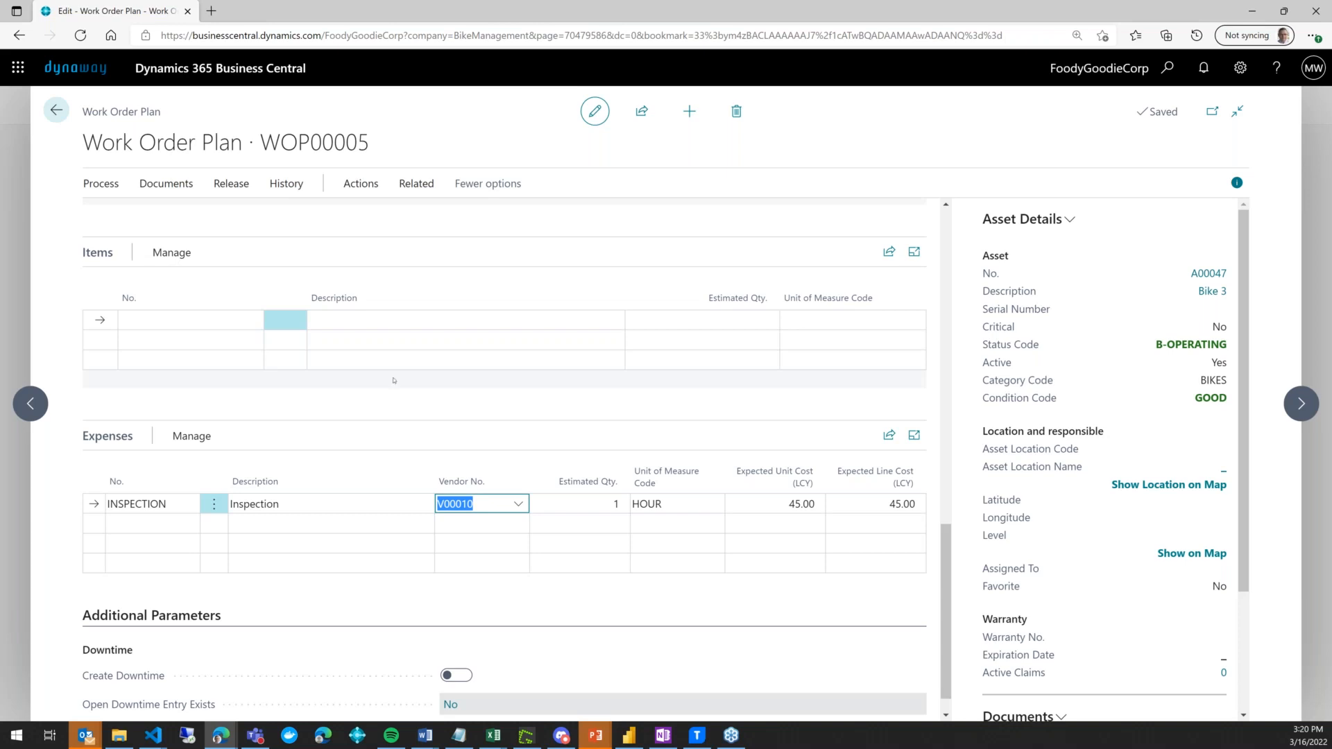
scroll(394, 380, up, 2)
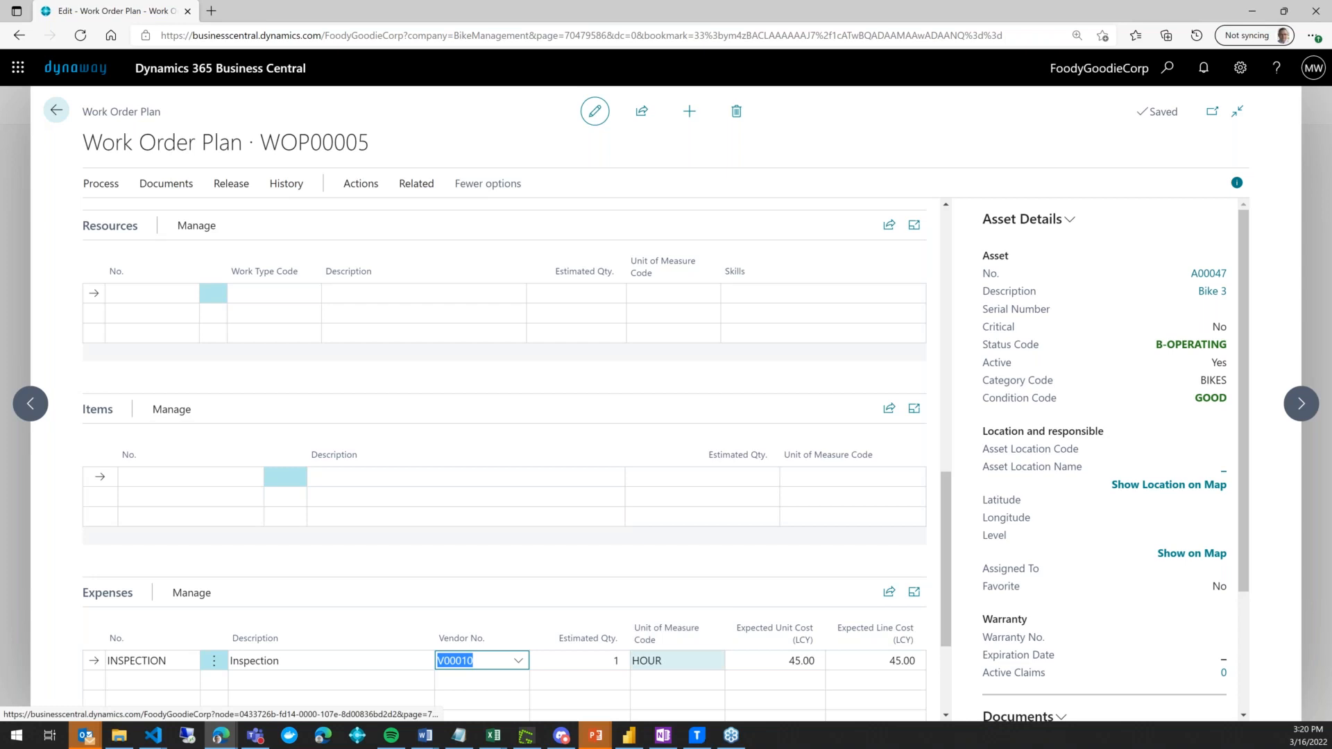
mouse_move(601, 746)
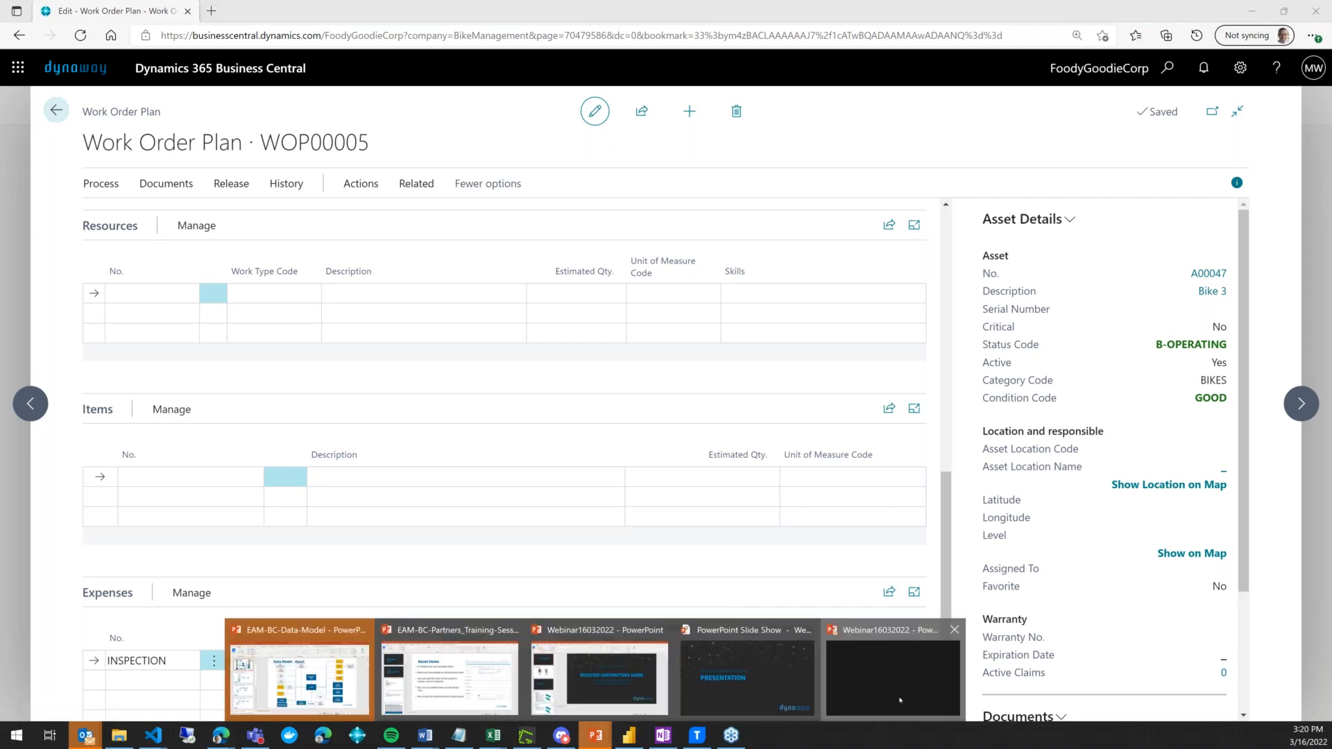
- Return to the PowerPoint slide show and advance to the What's next? slide
click(900, 700)
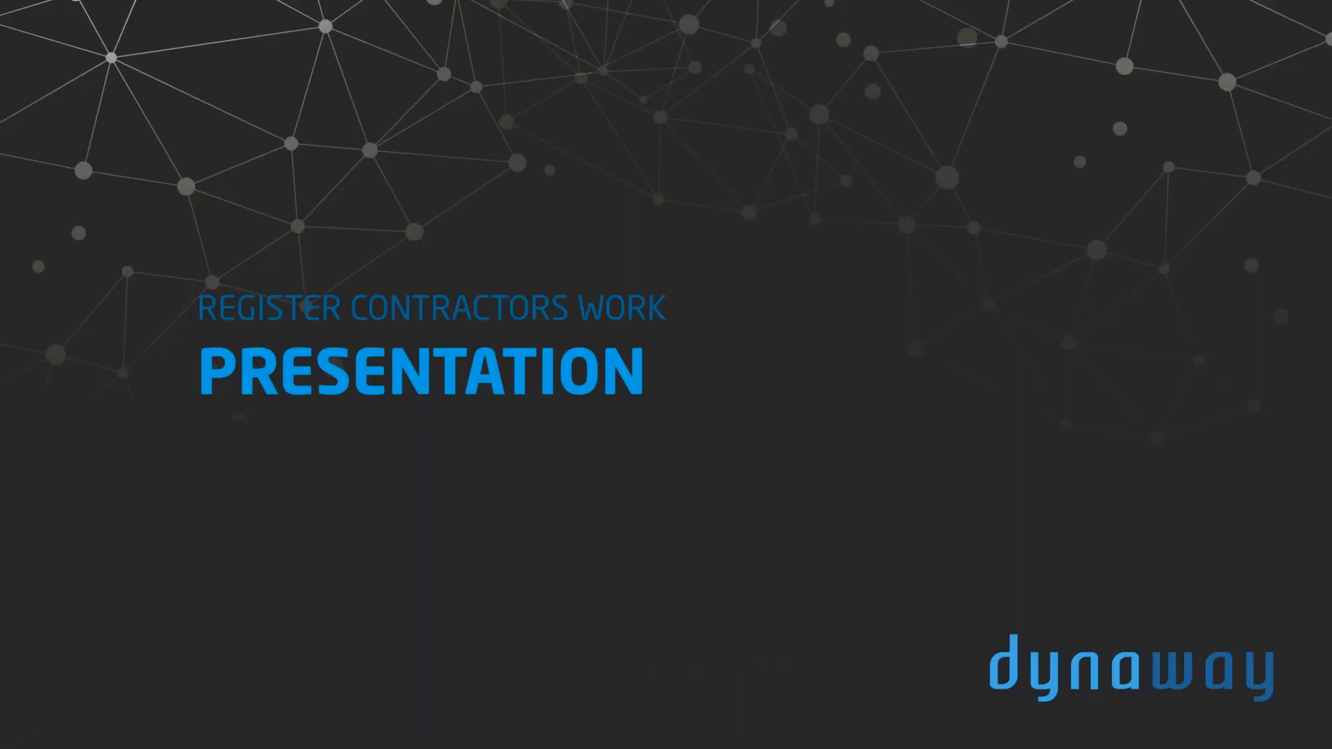
key(Right)
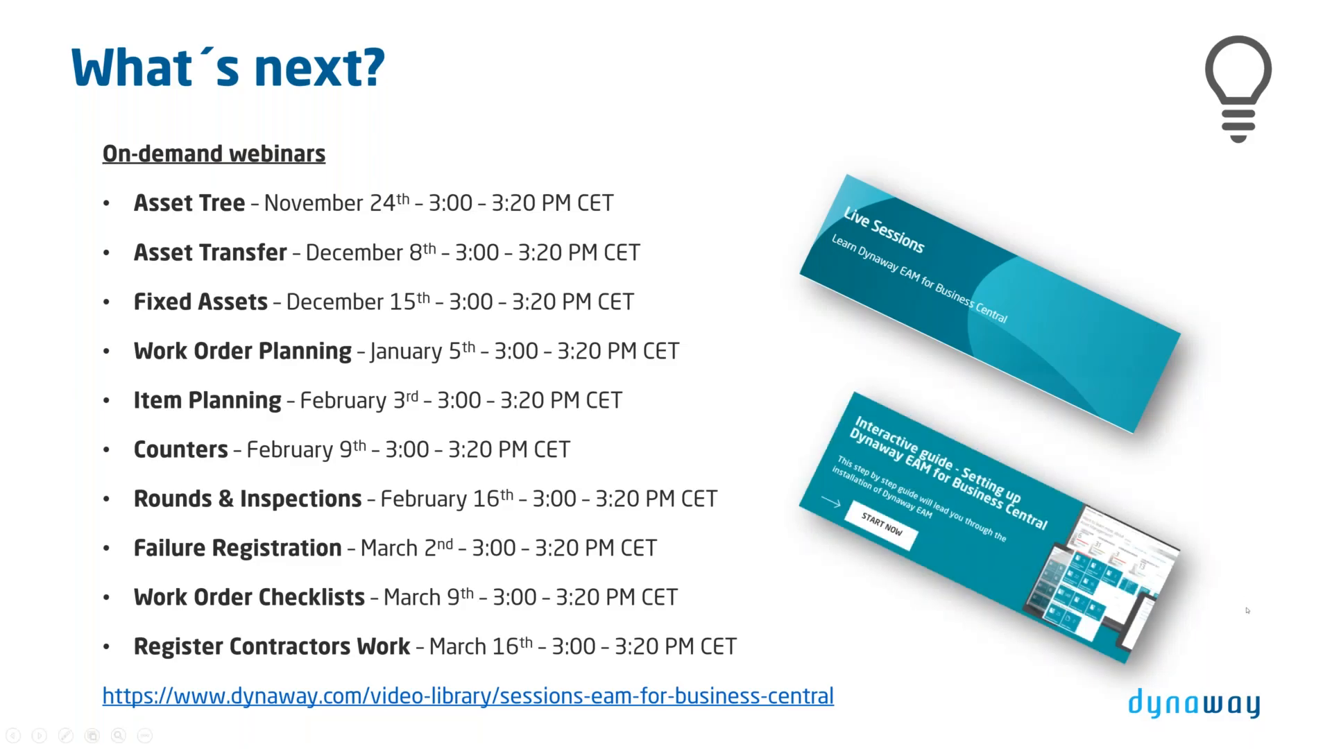